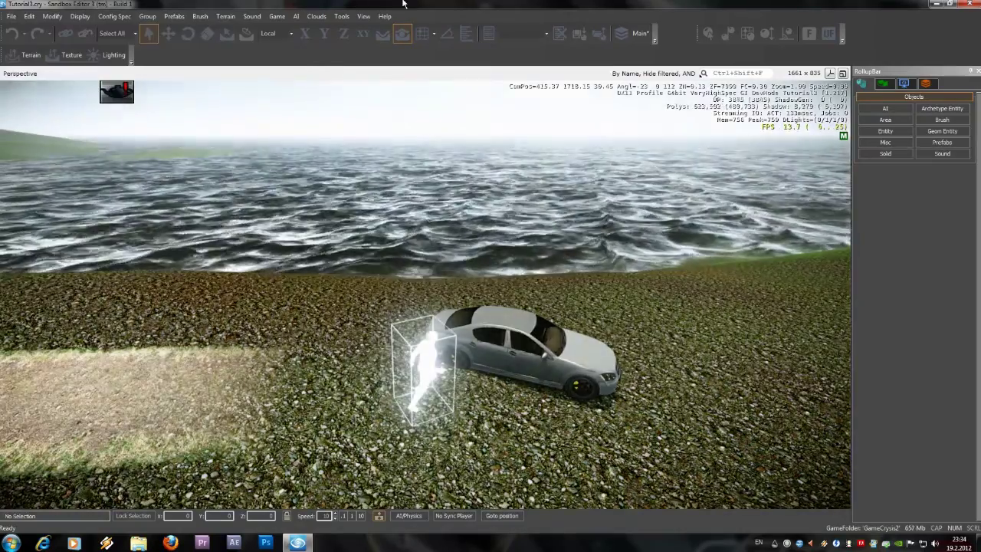
Try rotating the tall grey tower and the white stepped building about the Y axis
right_drag(422, 112, 506, 143)
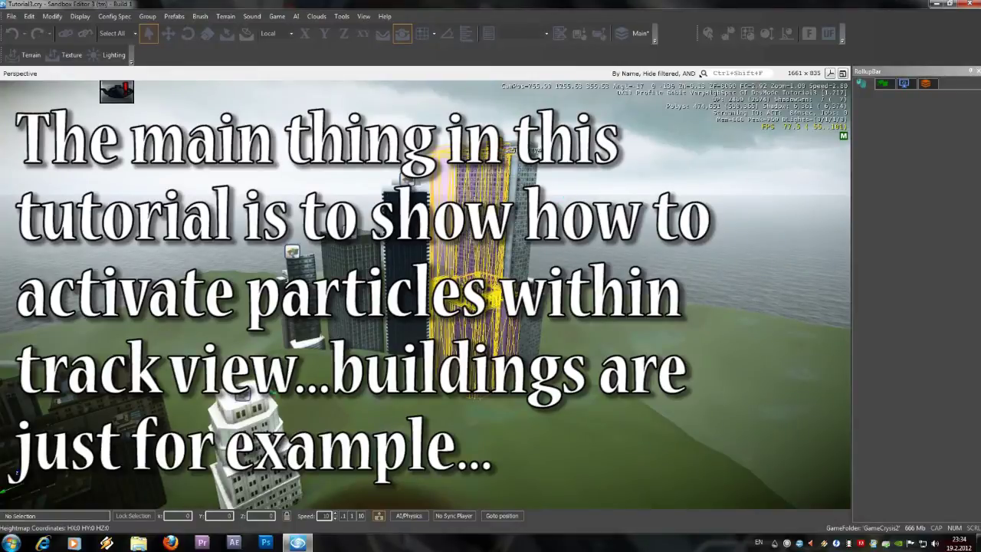
click(534, 150)
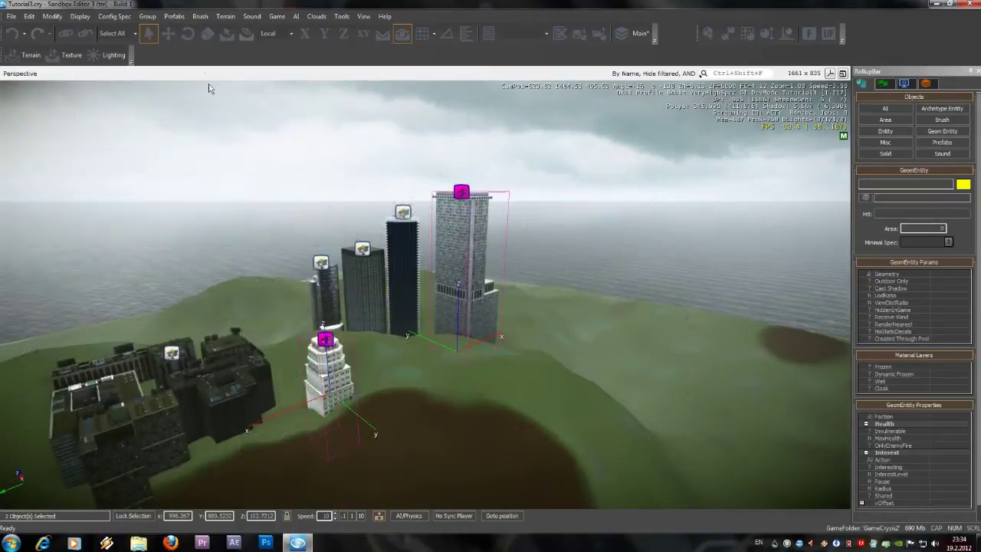
click(189, 35)
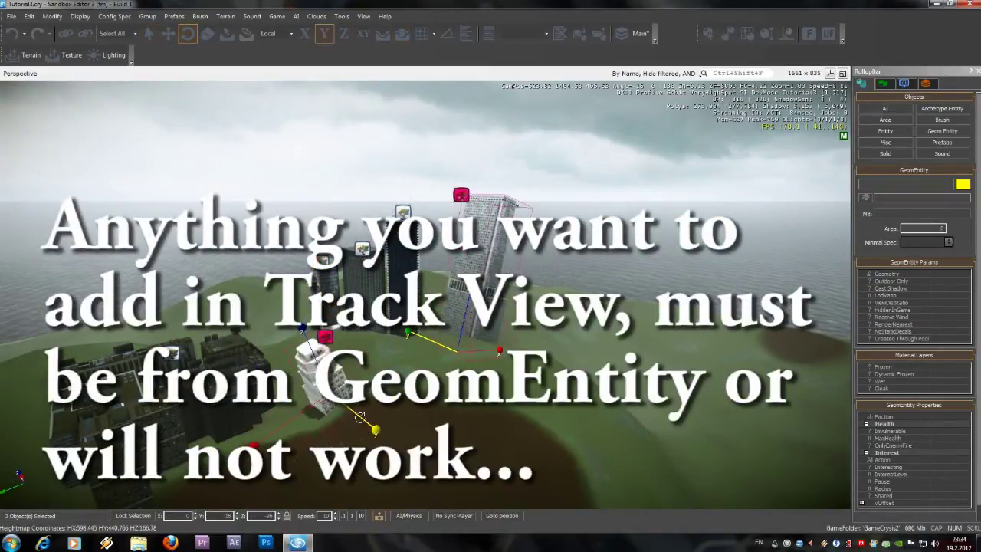
click(507, 361)
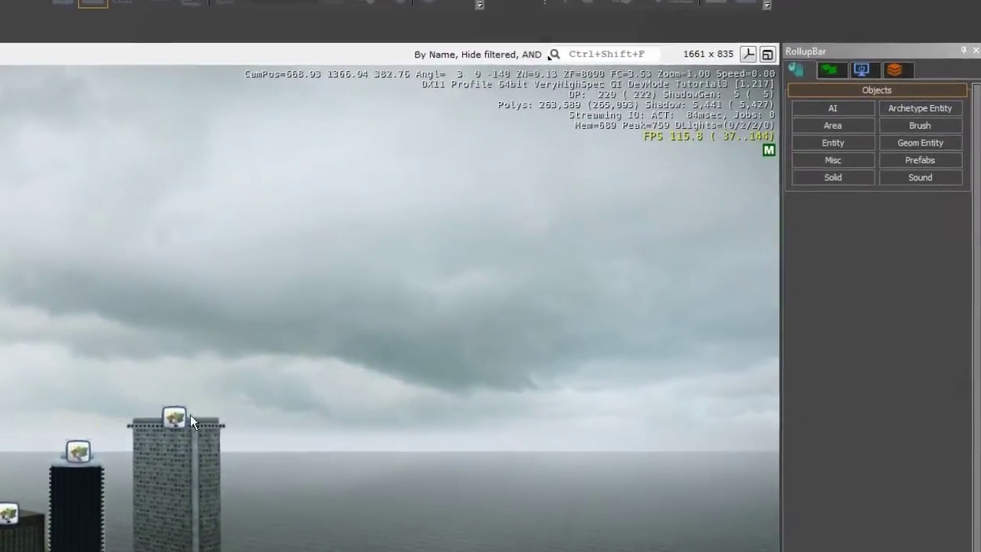
Search the Geom Entity objects for "buildings" and select com_building_a in the alien_vessel_small buildings folder
click(251, 400)
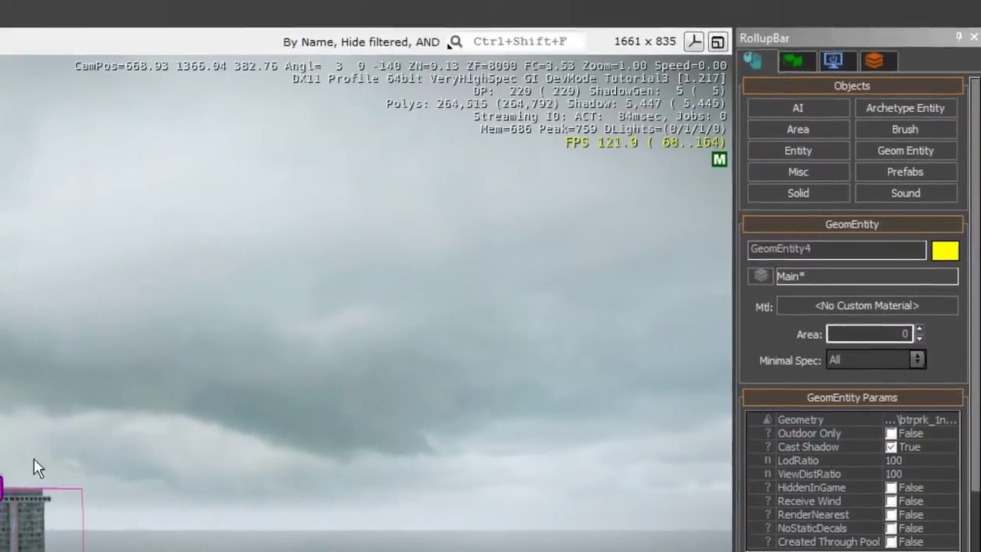
right_drag(34, 458, 77, 367)
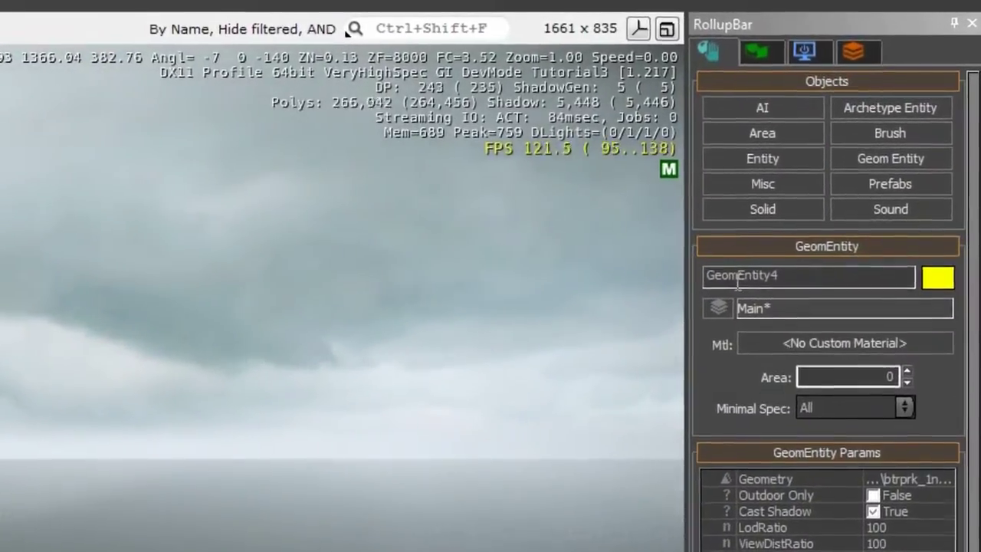
click(866, 156)
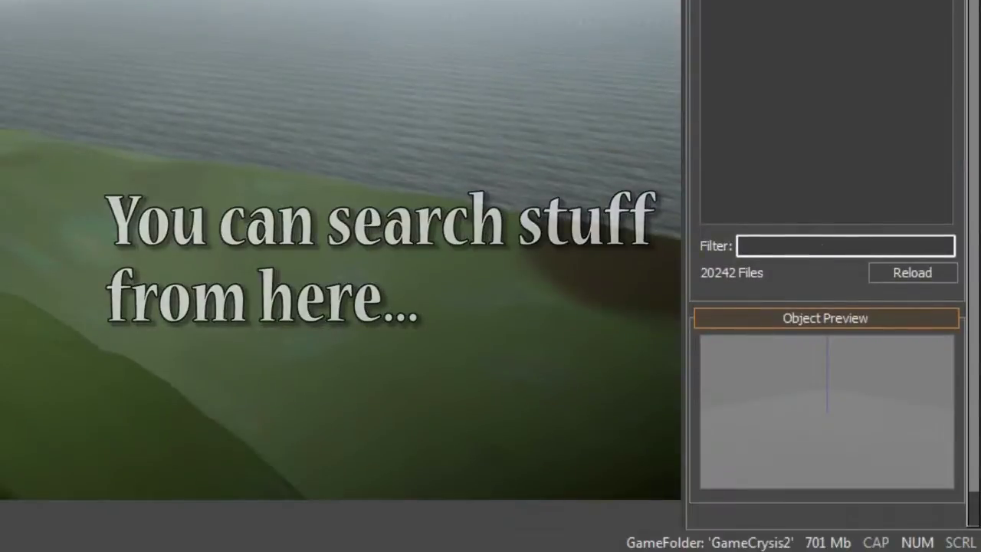
click(814, 246)
text(buildings)
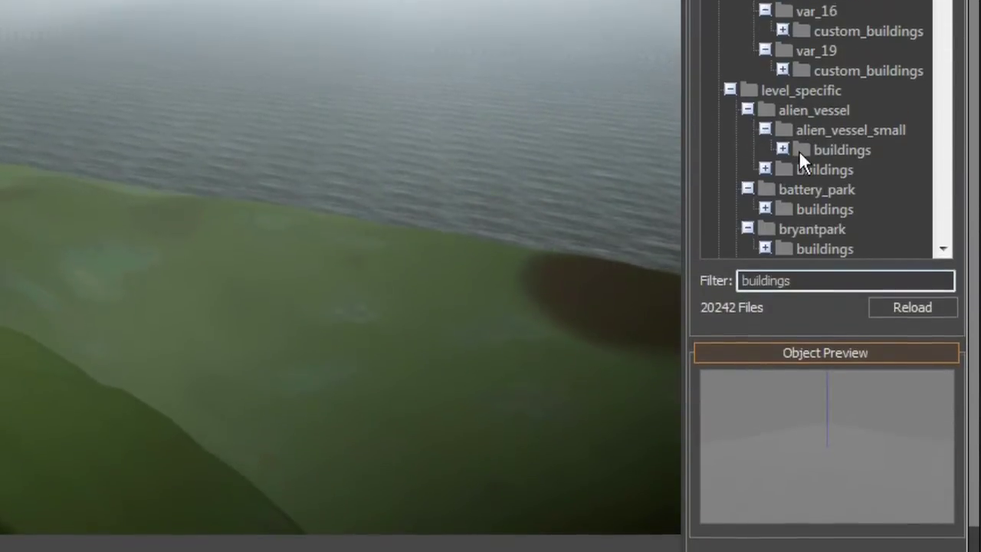
double_click(801, 115)
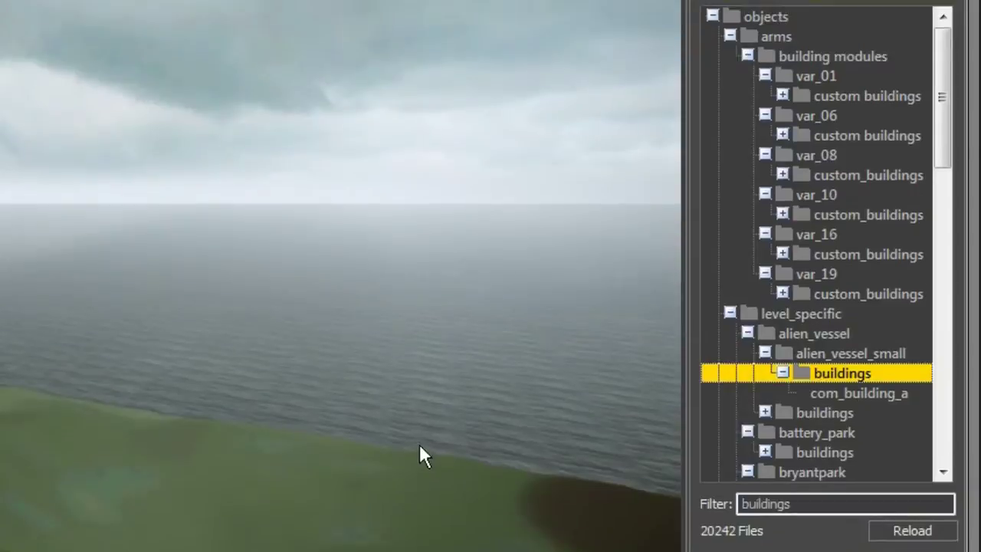
key(Down)
right_drag(98, 545, 229, 368)
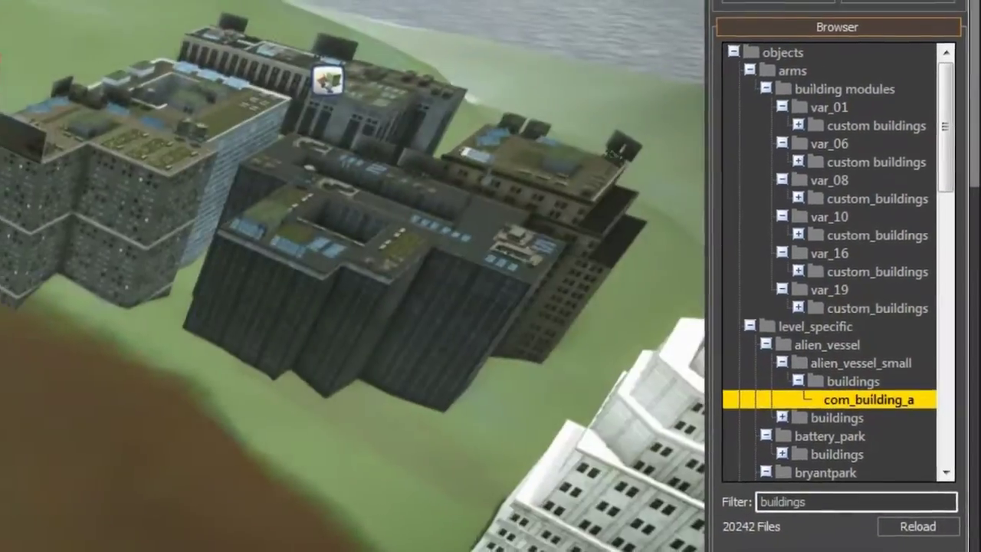
Try to rename the tall grey tower entity to Building1
drag(328, 79, 8, 337)
right_drag(7, 337, 407, 252)
click(244, 353)
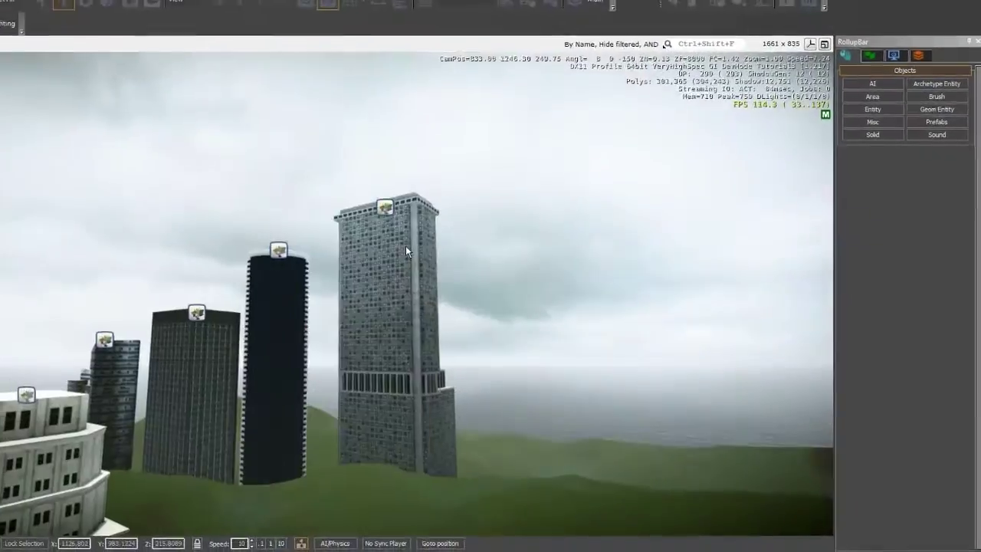
click(406, 252)
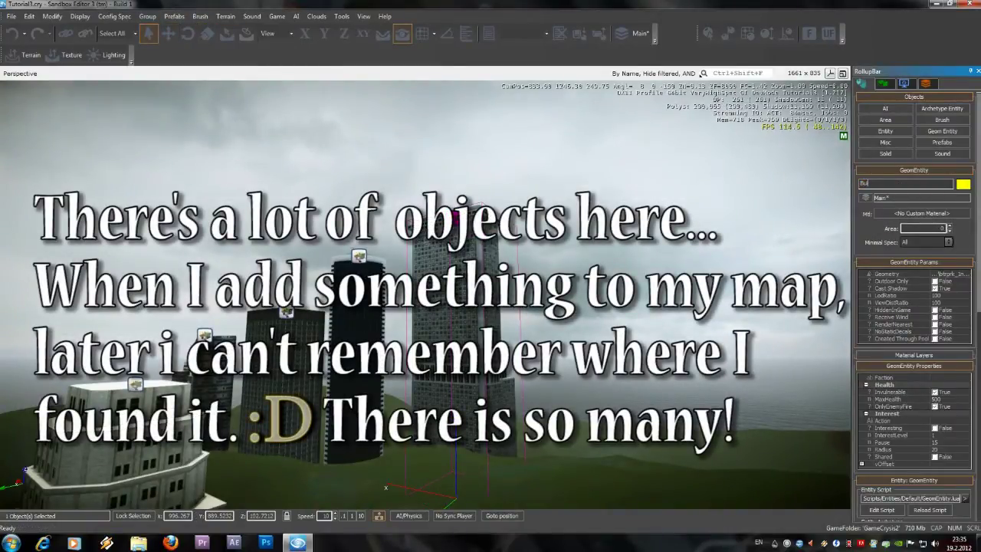
right_drag(654, 192, 322, 305)
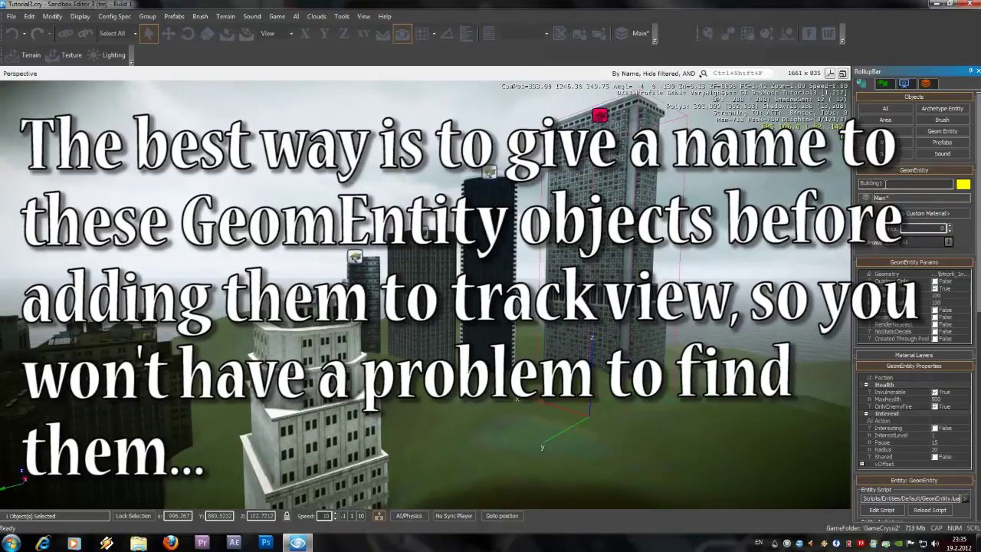
Try to rename the white stepped building entity
click(311, 398)
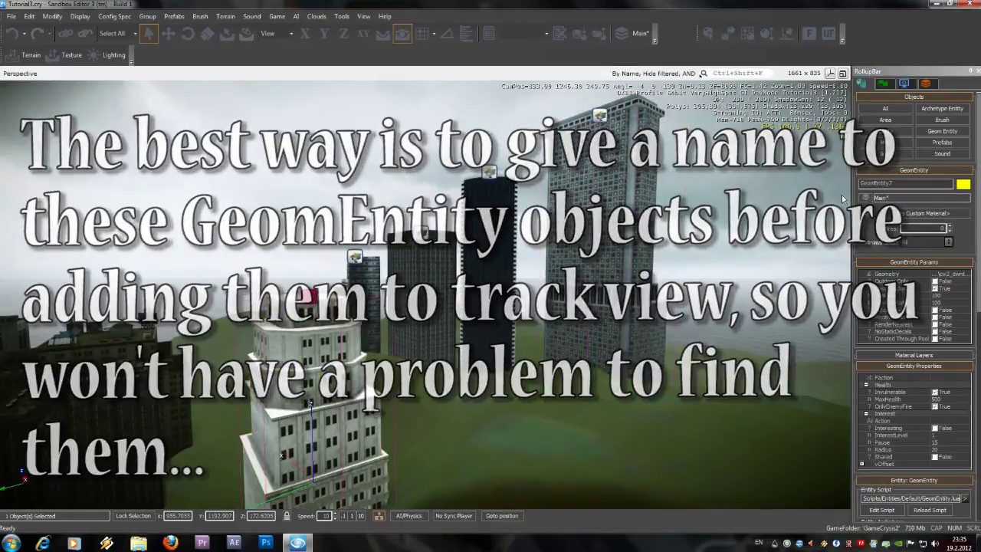
text(Bu)
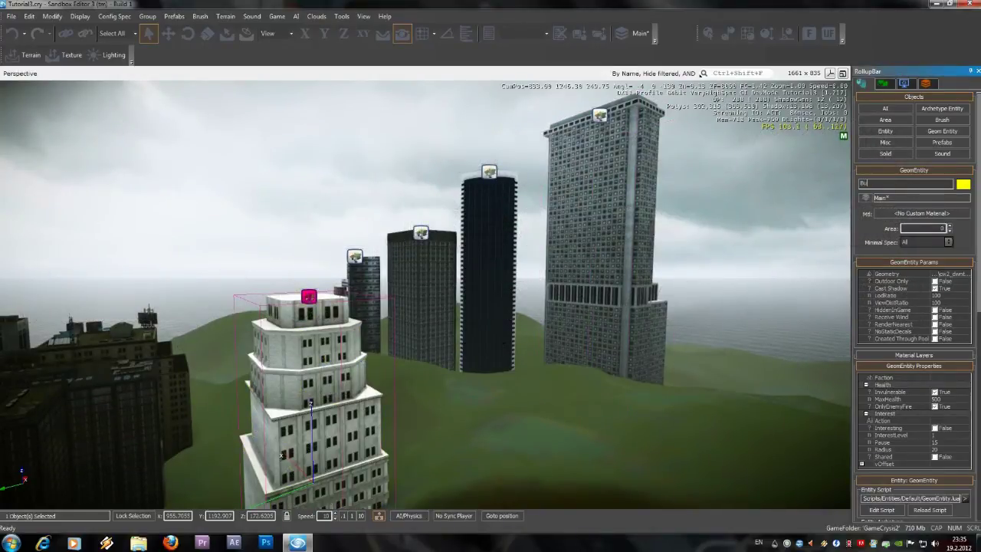
text(il)
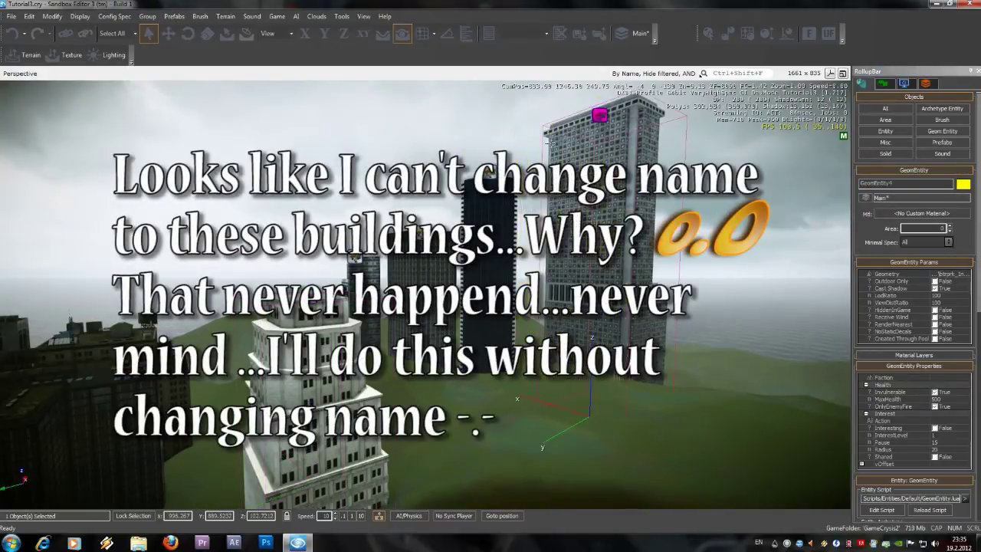
scroll(615, 115, down, 6)
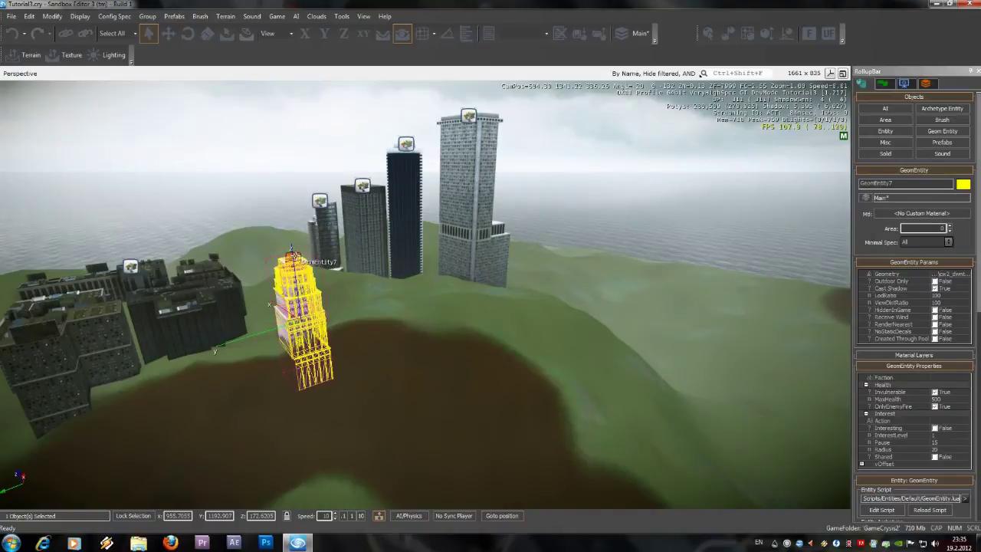
Enter the name Building1 for the tall grey tower again and reselect the tower to check it
click(466, 123)
scroll(462, 117, up, 3)
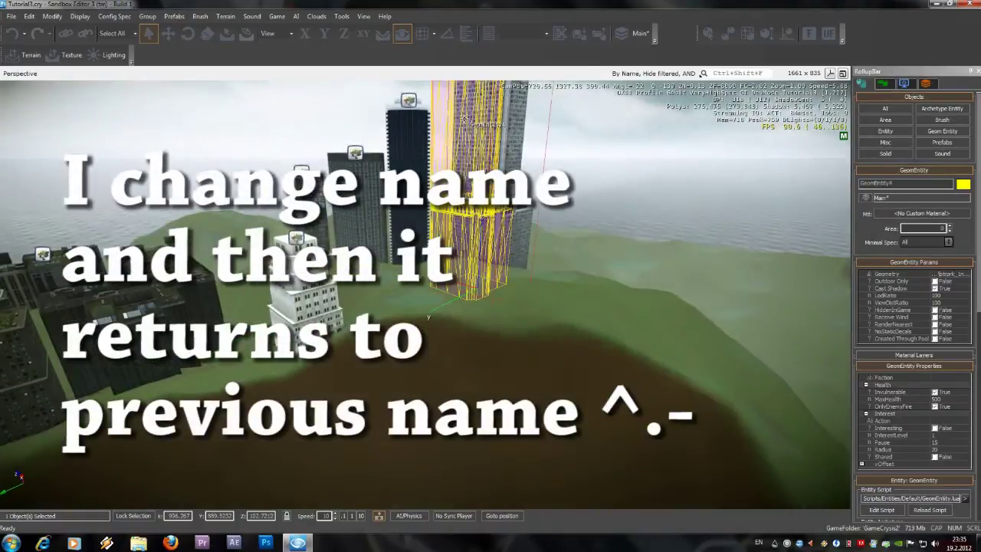
right_drag(494, 294, 508, 334)
text(Building1)
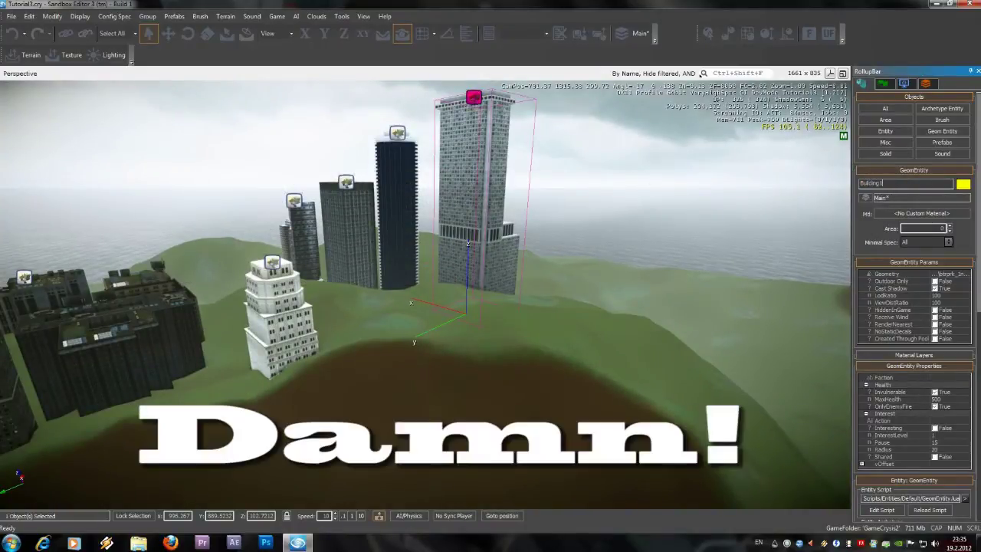
click(558, 416)
click(481, 199)
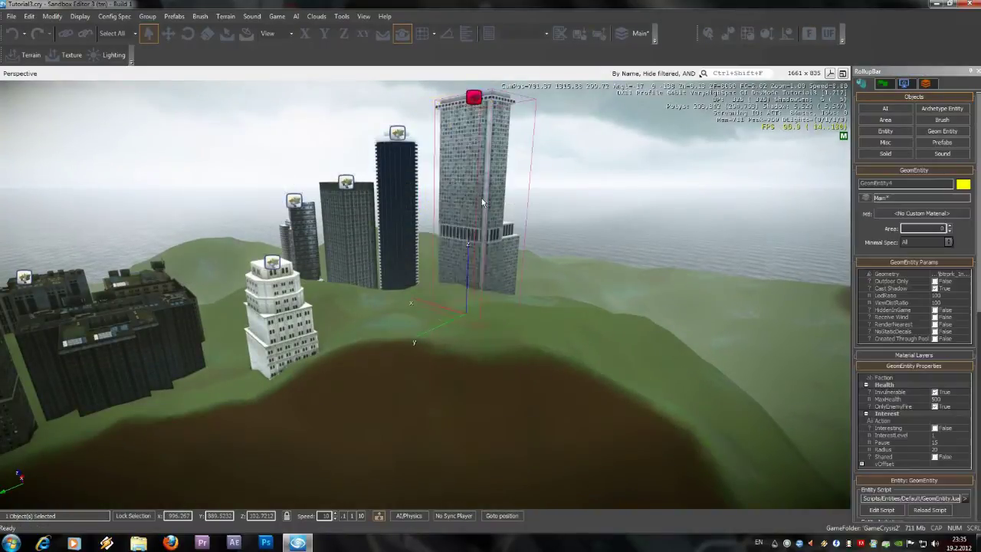
scroll(481, 198, up, 8)
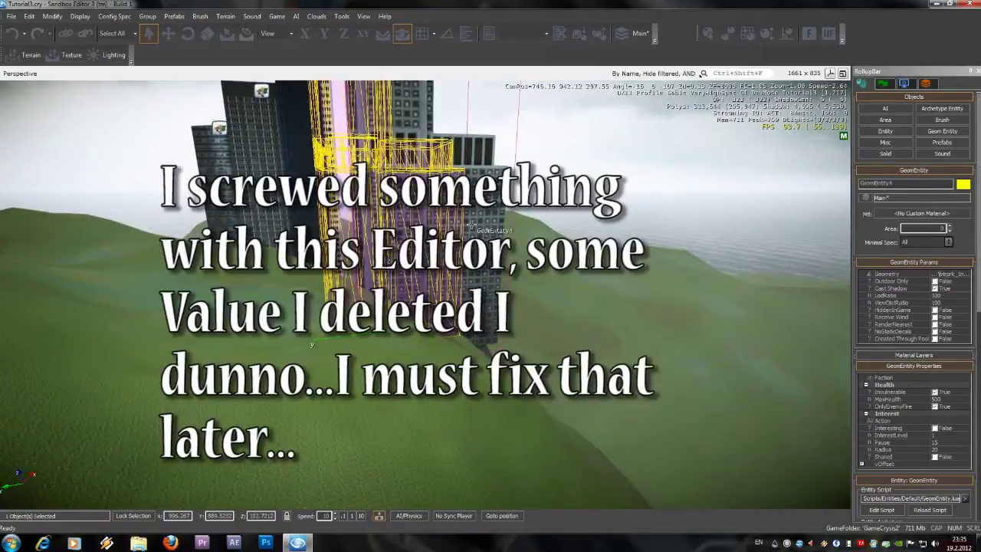
scroll(482, 221, down, 10)
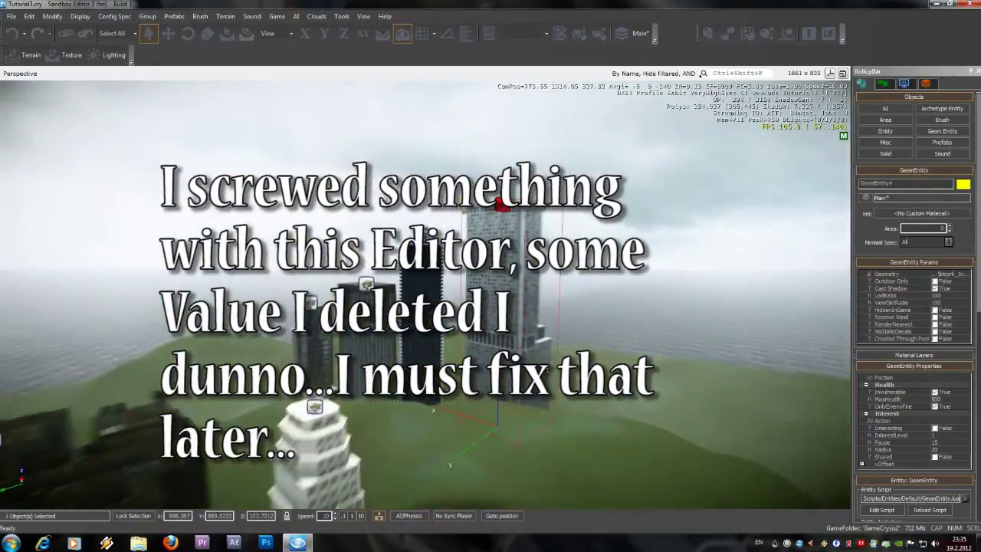
click(498, 284)
scroll(540, 162, up, 5)
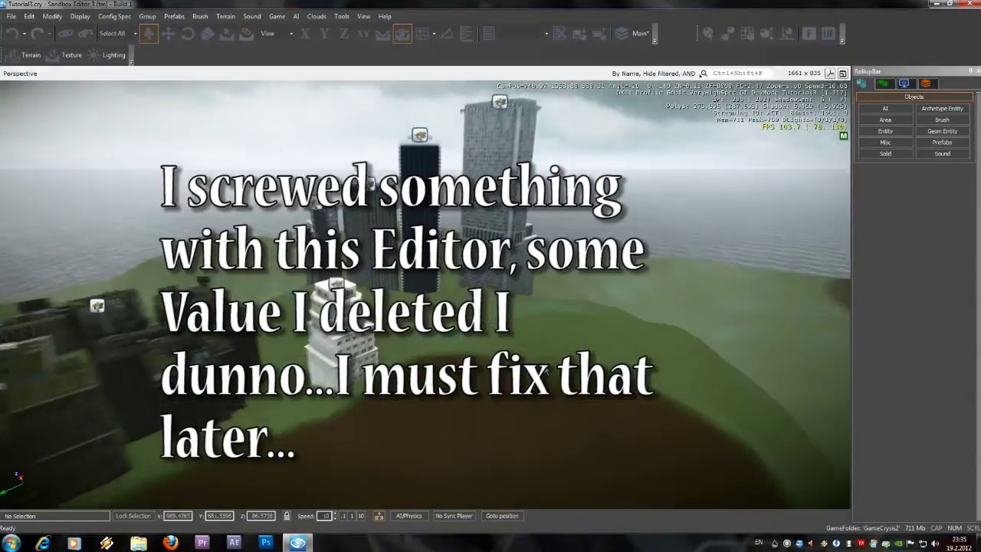
scroll(540, 162, down, 3)
click(507, 158)
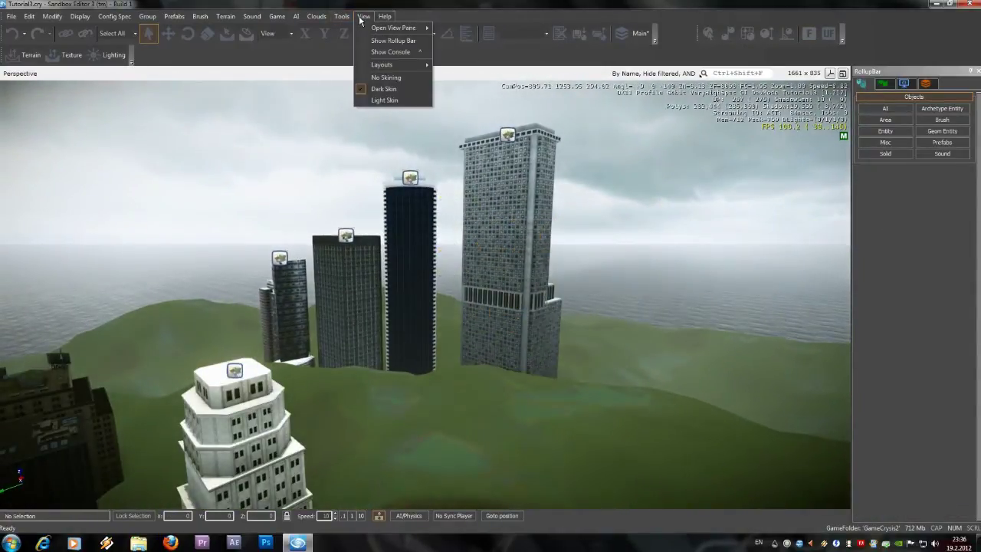
Open the DataBase View and show its Particles section
mouse_move(393, 28)
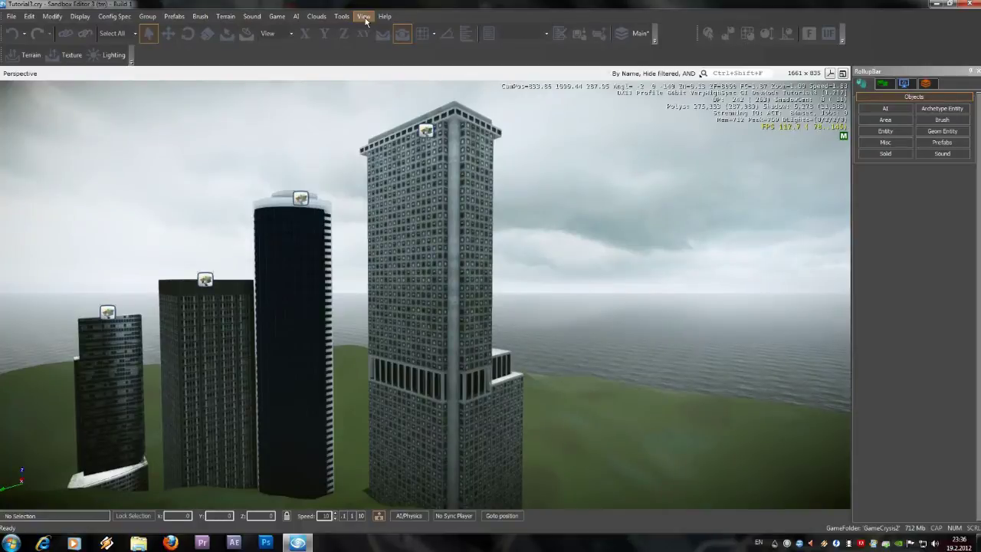
click(365, 17)
mouse_move(389, 28)
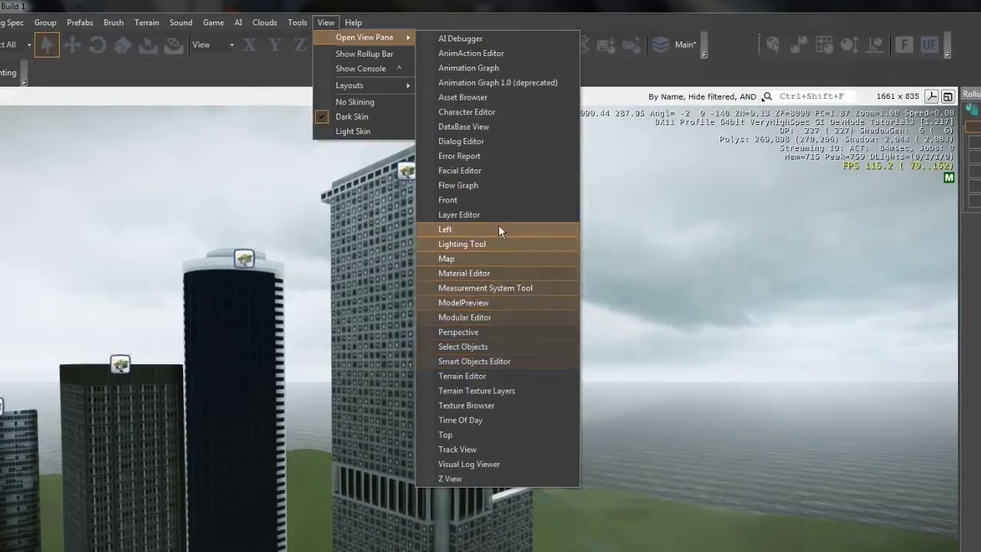
click(497, 126)
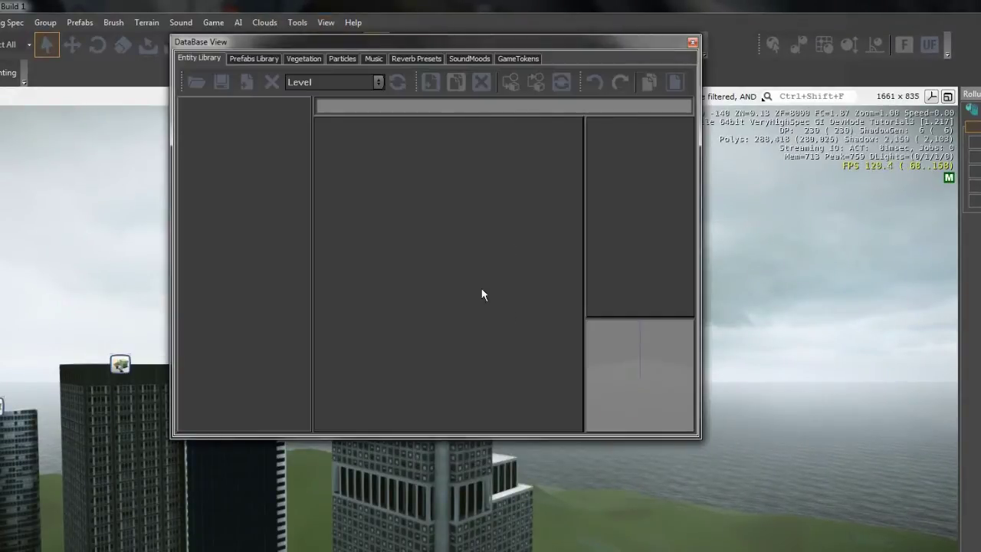
drag(387, 45, 386, 175)
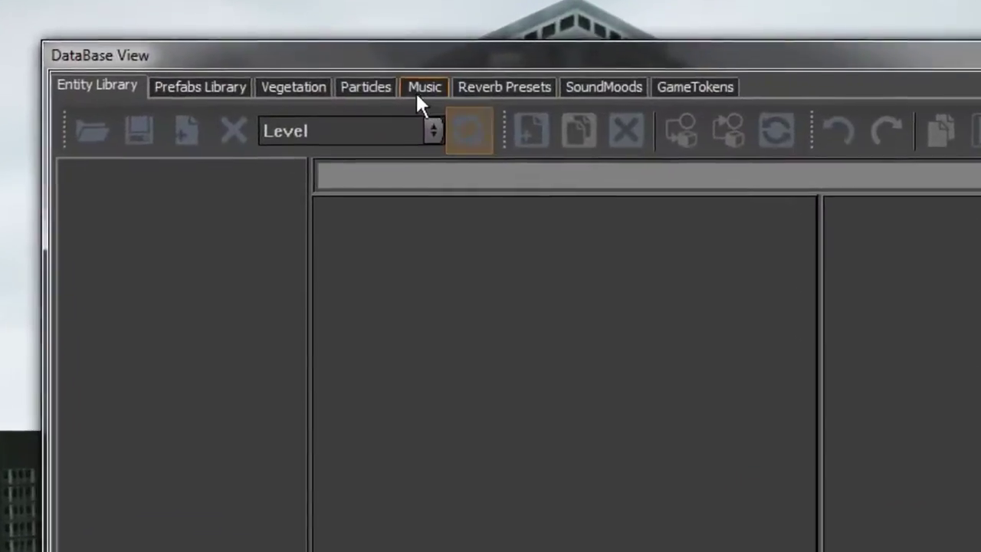
click(356, 81)
click(406, 102)
click(347, 50)
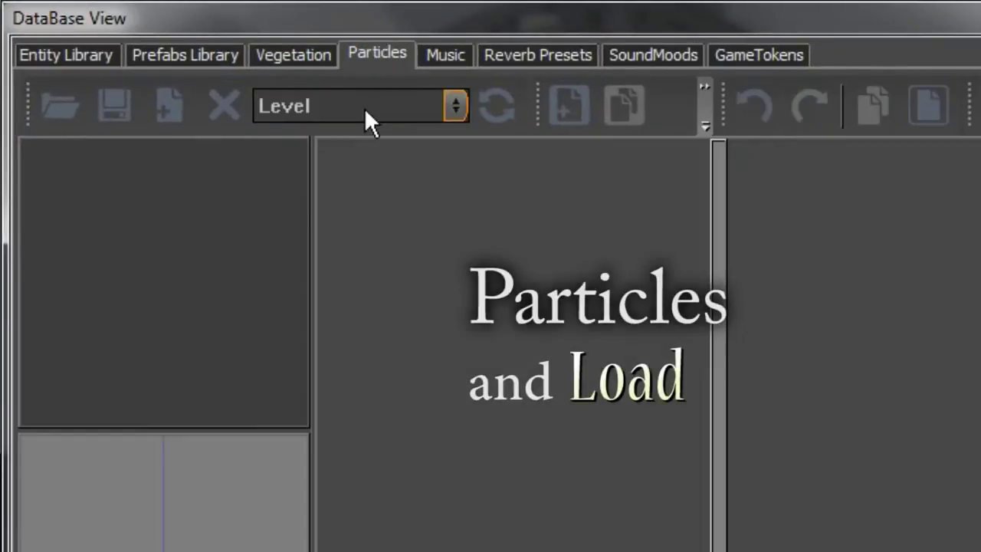
Try to load the particle library Libs\particles\crysis2_generic.xml
click(61, 105)
click(263, 264)
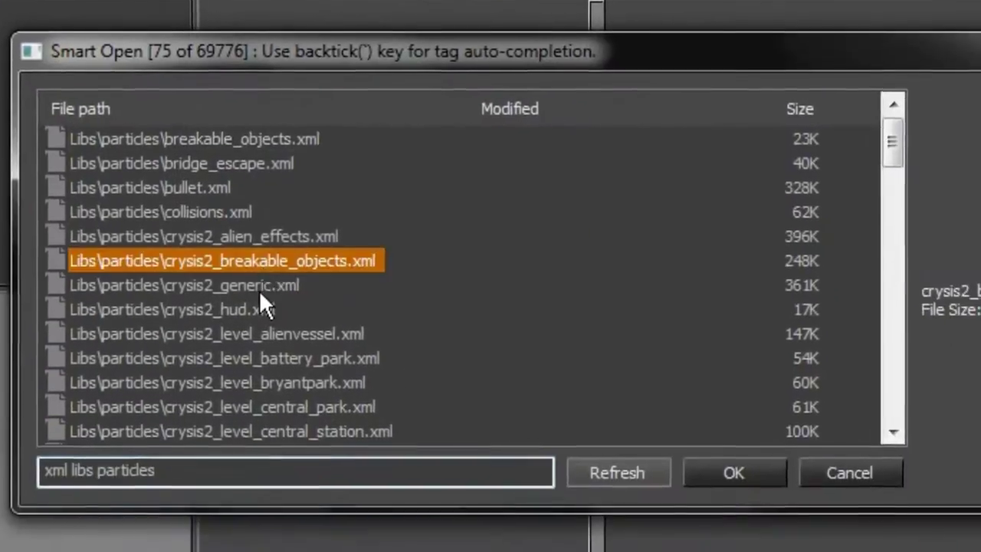
click(252, 287)
drag(895, 149, 862, 43)
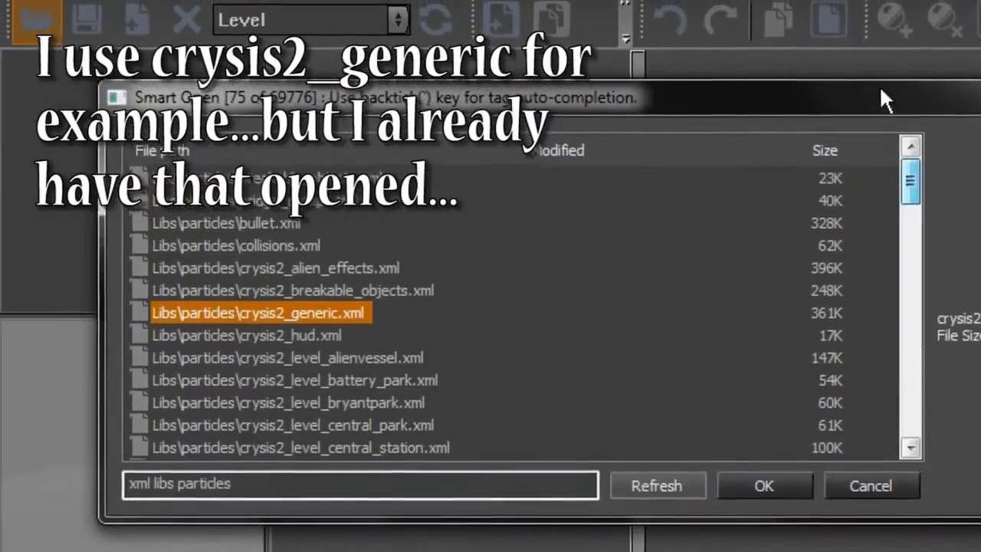
click(801, 487)
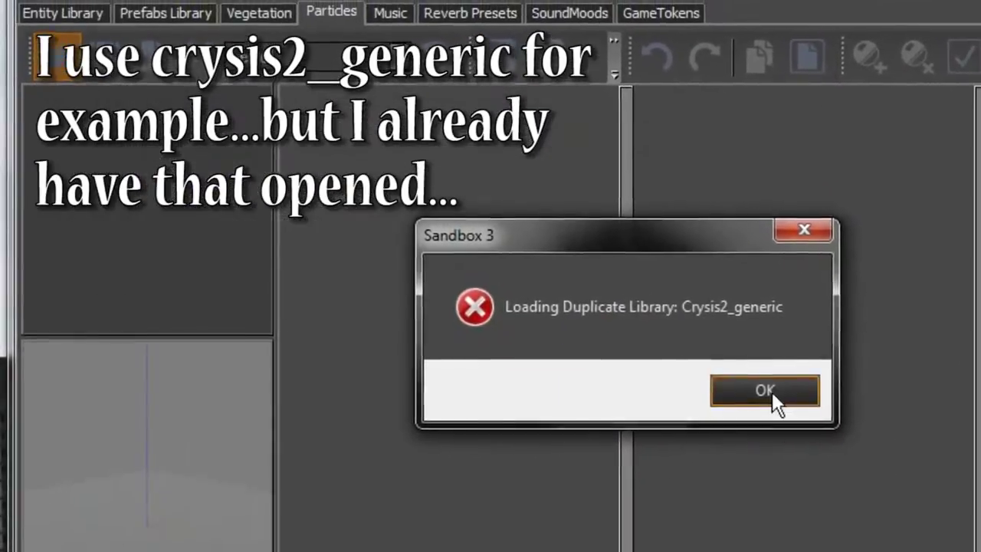
click(769, 460)
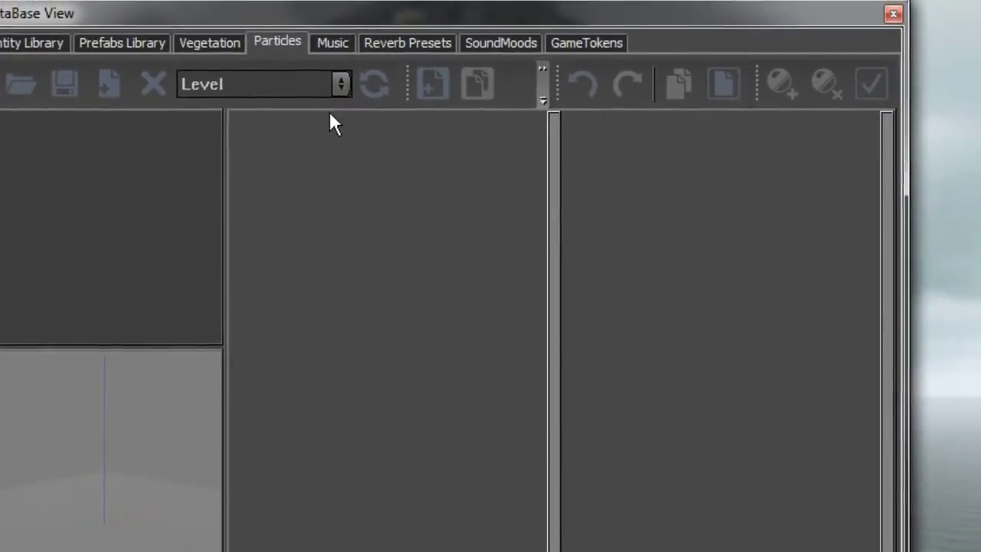
Switch to the Crysis2_generic particle library and browse the effects in its explosions folder
click(381, 65)
click(280, 110)
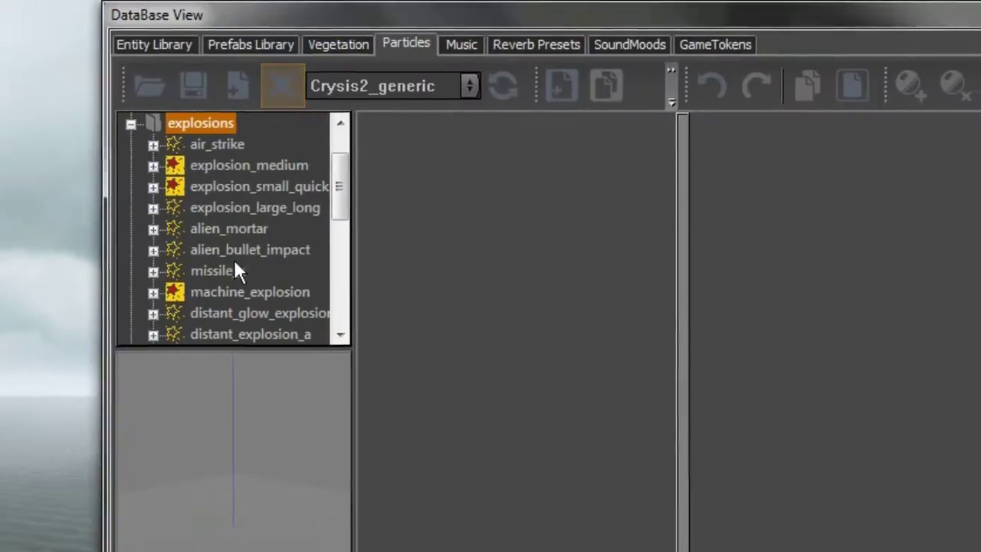
click(264, 268)
scroll(230, 322, down, 3)
scroll(158, 273, down, 2)
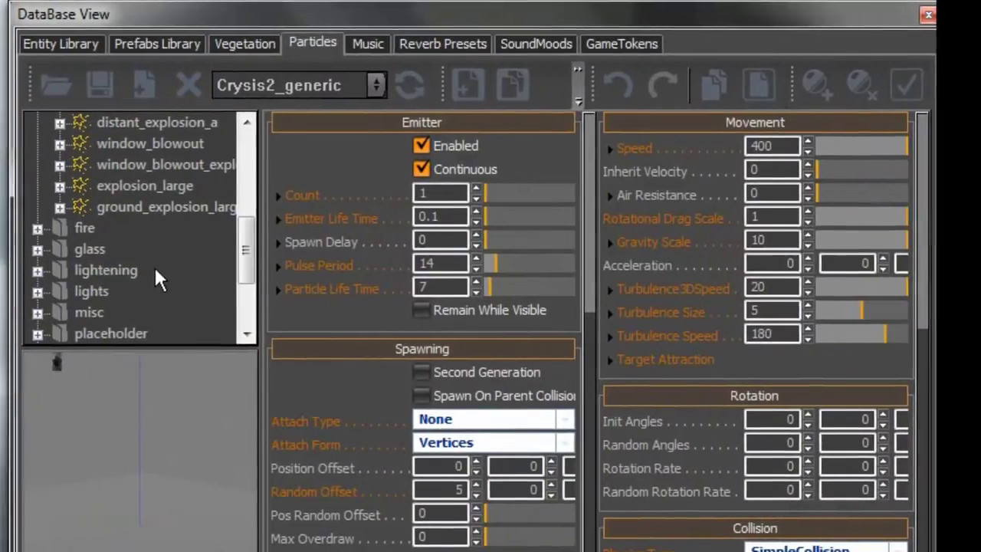
Place the explosion_large effect from the explosions folder in the level beside the tall grey tower
scroll(163, 245, up, 2)
click(157, 185)
click(157, 165)
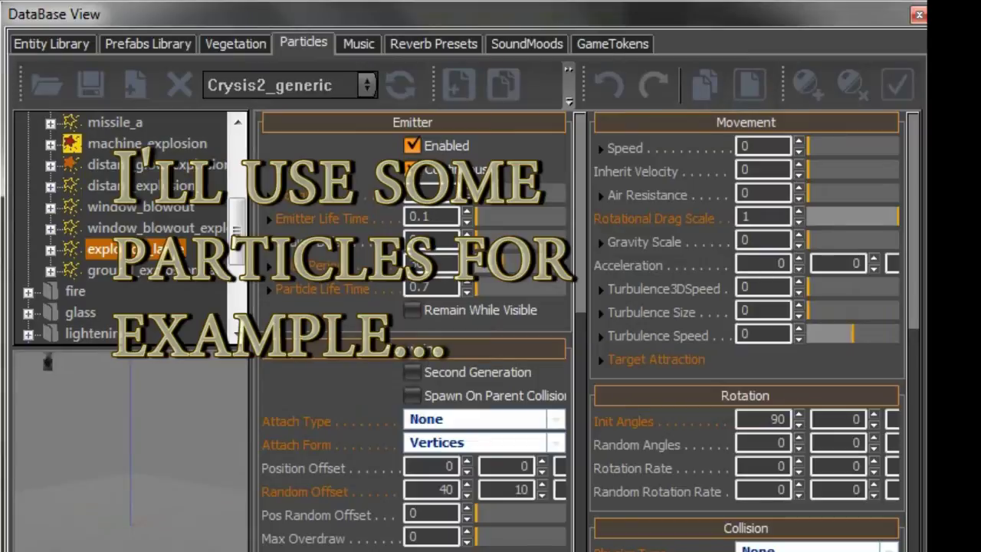
ctrl+click(157, 227)
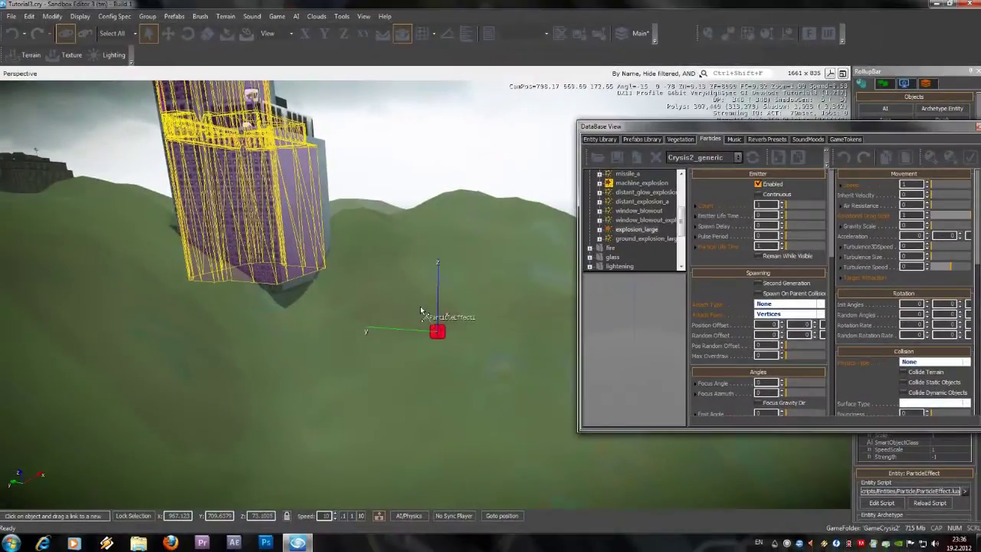
Link the explosion particle to the tall grey tower
drag(437, 329, 278, 145)
key(w)
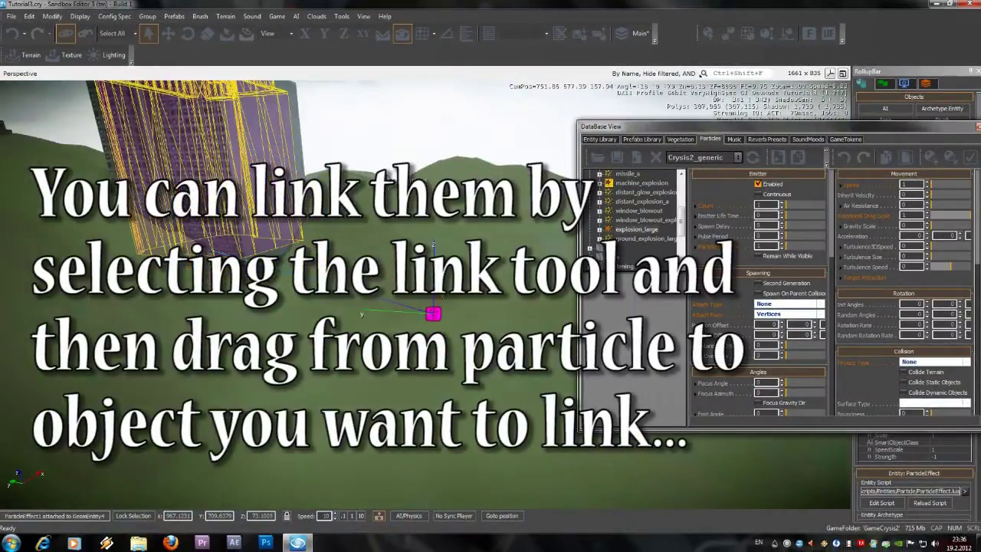
key(a)
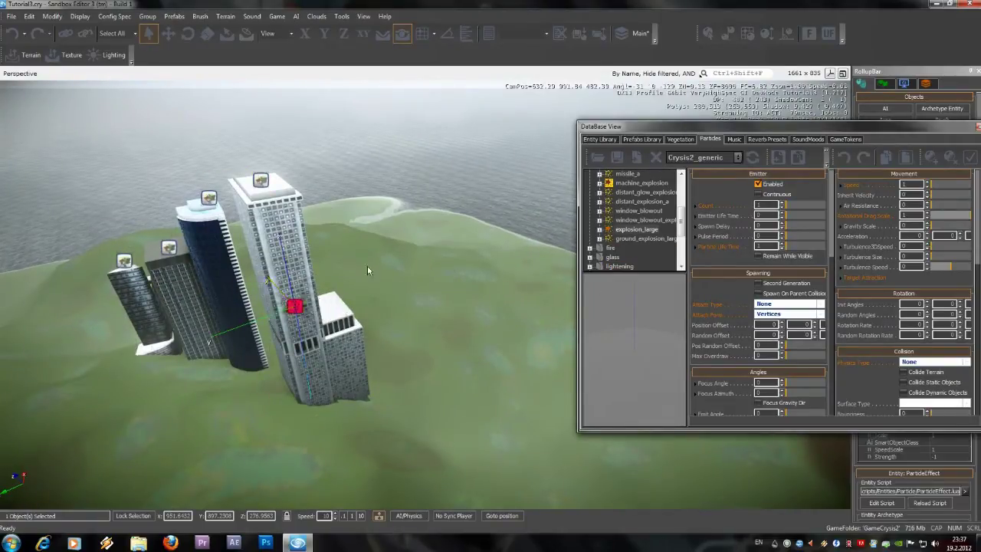
Move the explosion particle up to the tower's upper edge, at about X -22.8, Y -3.8, Z 271
scroll(368, 266, up, 5)
right_drag(151, 261, 413, 272)
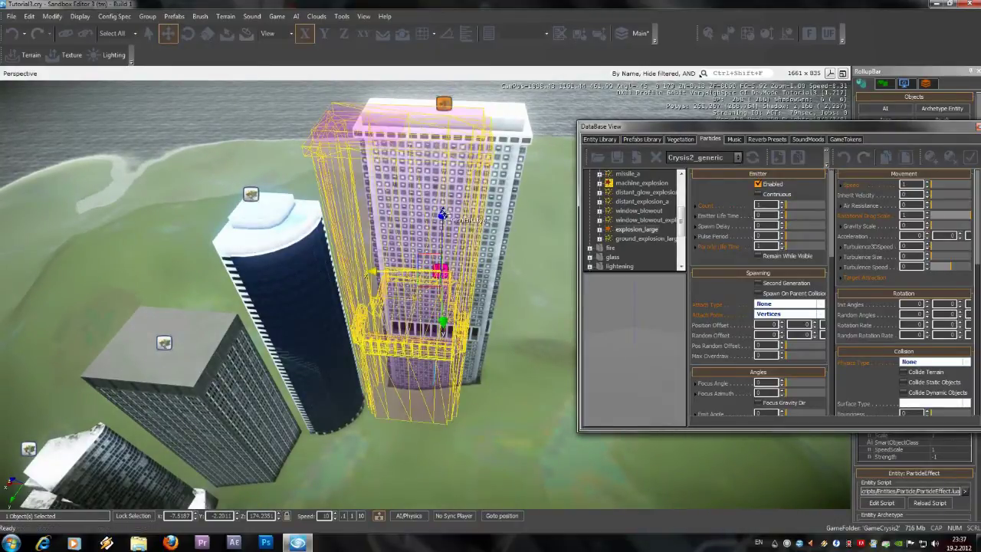
right_drag(470, 219, 472, 224)
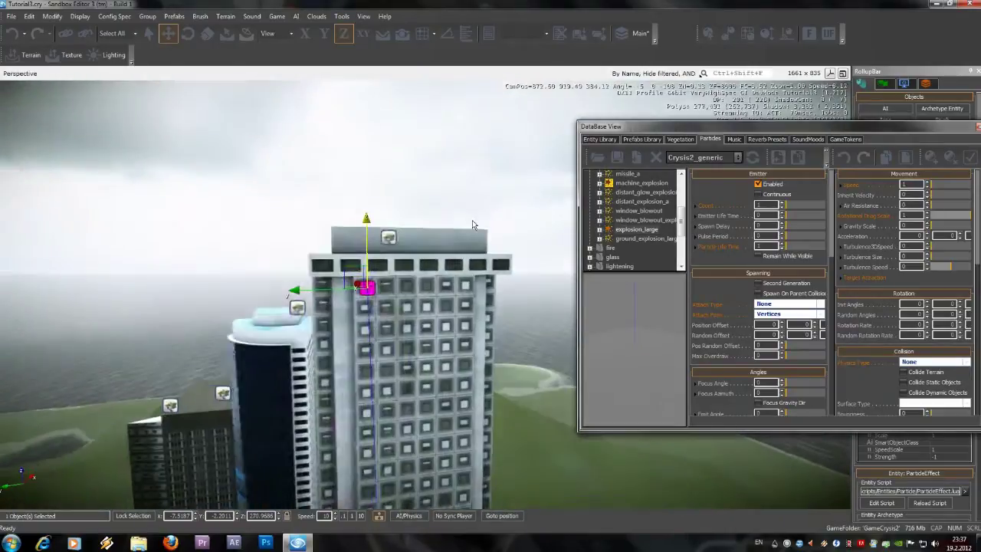
alt+middle_drag(261, 290, 337, 282)
click(361, 312)
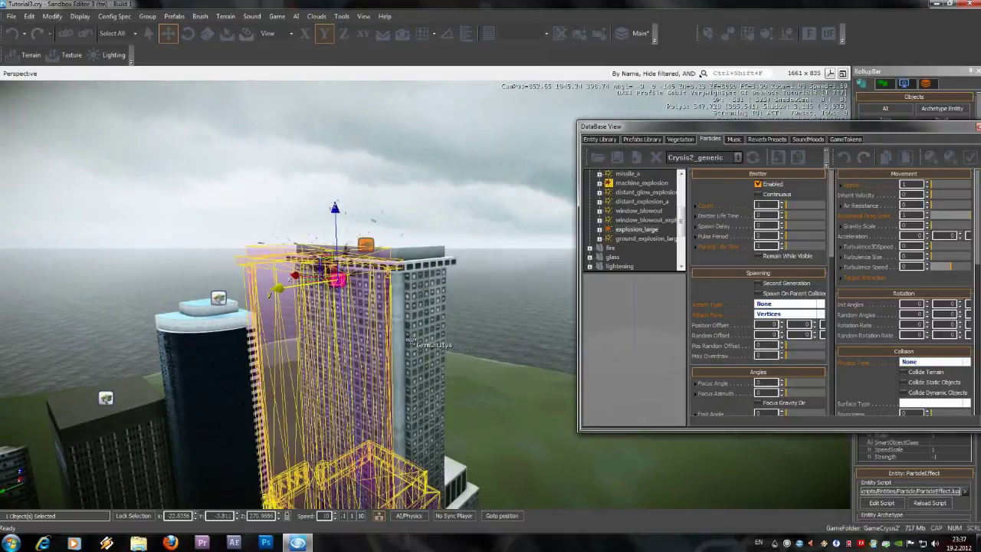
alt+middle_drag(411, 340, 273, 135)
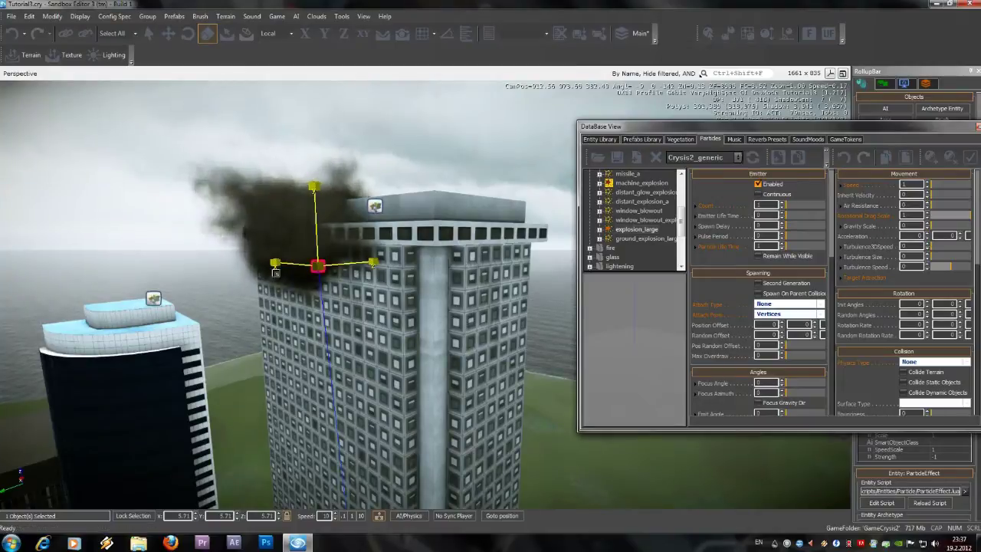
Scale the explosion particle to about 5.71 on all axes and lower it to about Z 268.4
right_click(317, 265)
click(344, 295)
scroll(398, 284, down, 5)
scroll(398, 284, up, 5)
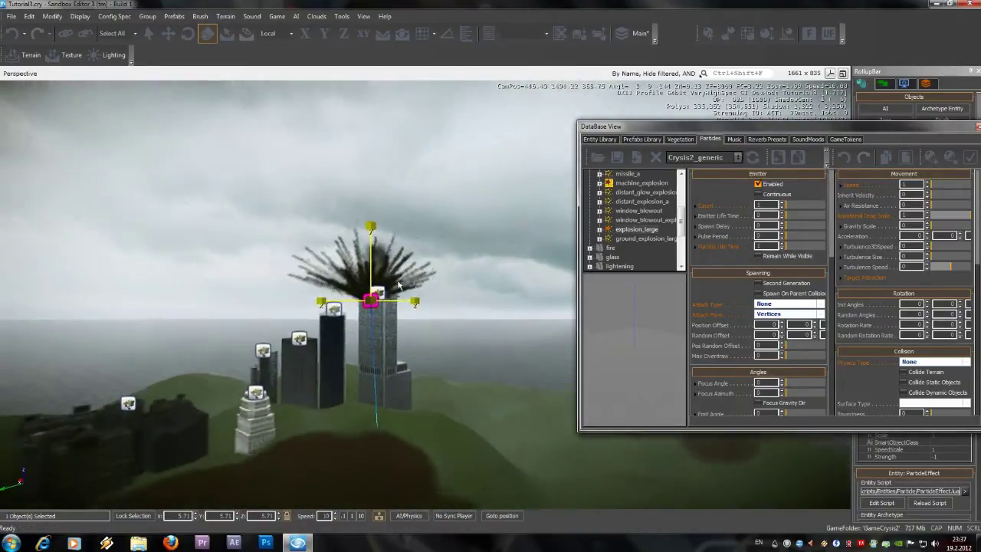
click(169, 41)
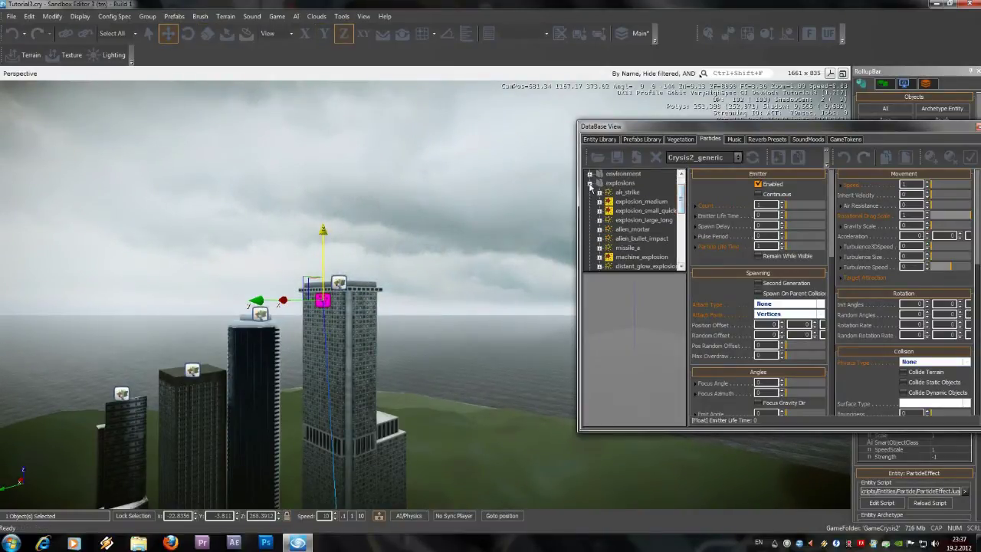
Add the fire_distance_large effect from the fire folder near the top of the tall grey tower, beside the explosion particle
click(589, 184)
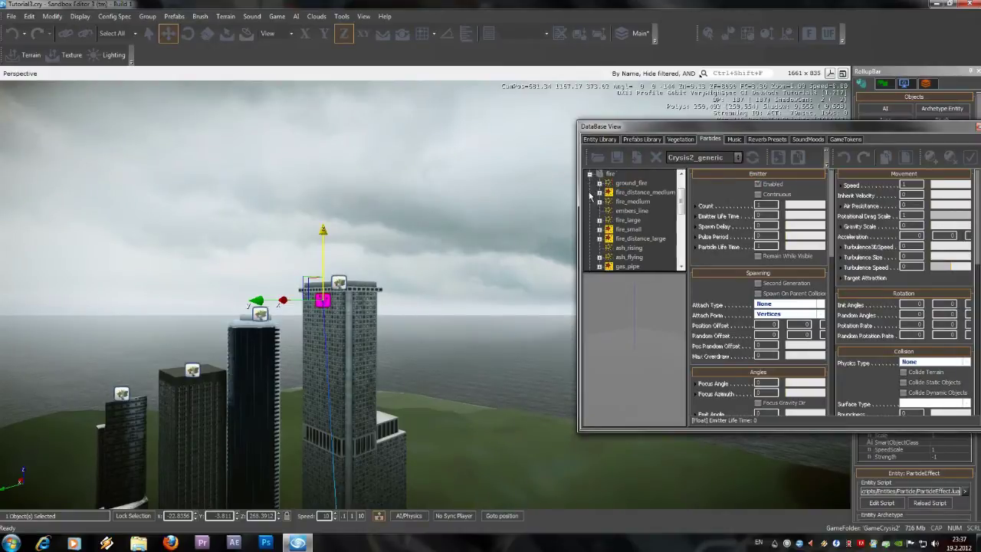
click(639, 238)
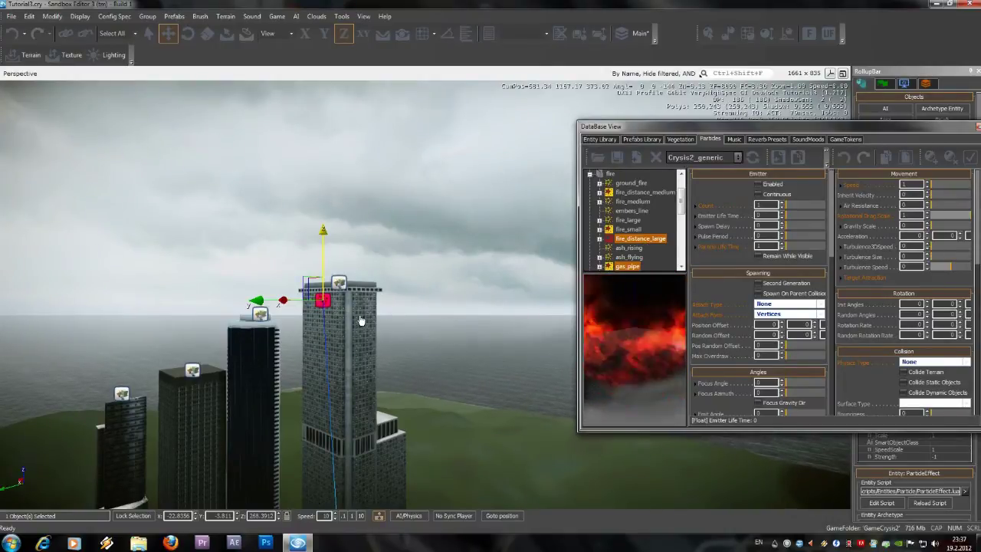
scroll(418, 289, up, 5)
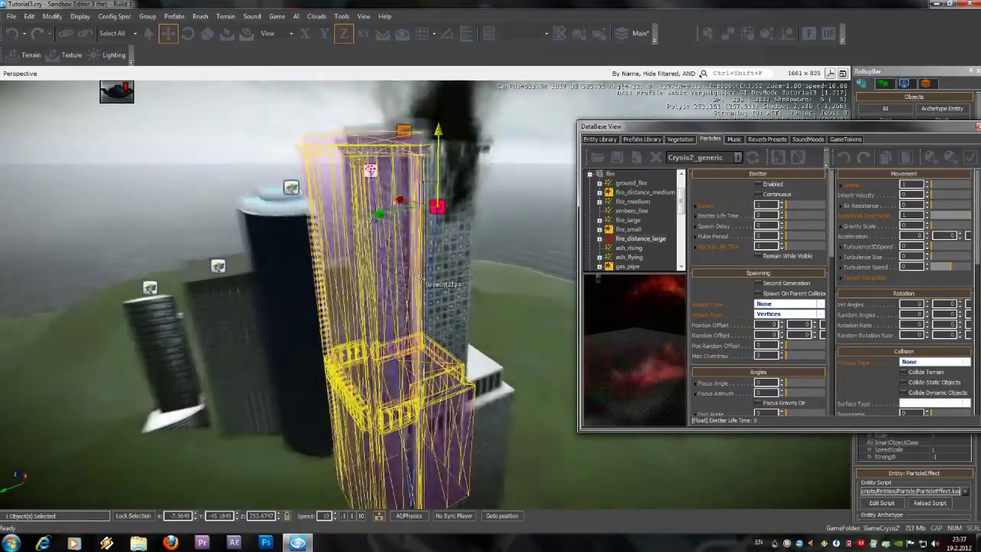
scroll(419, 285, down, 2)
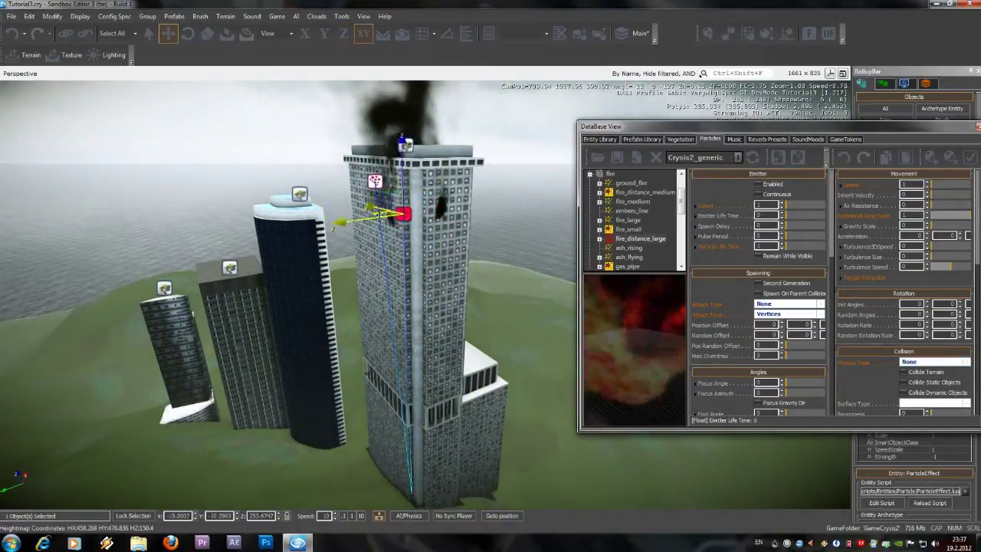
Enlarge the fire particle on the tower and clear the selection
click(207, 34)
drag(393, 219, 393, 188)
right_drag(393, 187, 368, 165)
key(1)
click(337, 190)
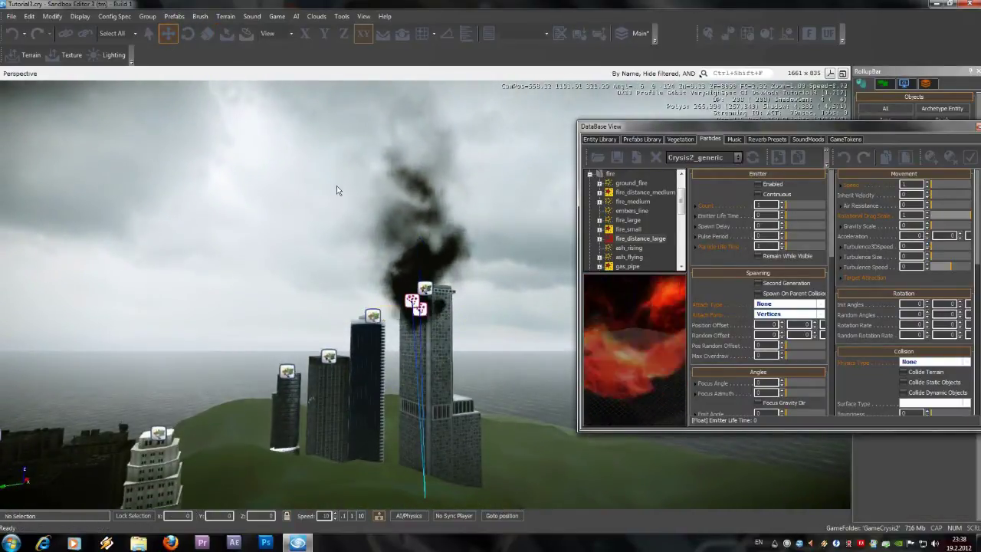
Close the DataBase View
scroll(336, 185, down, 3)
right_drag(336, 187, 337, 157)
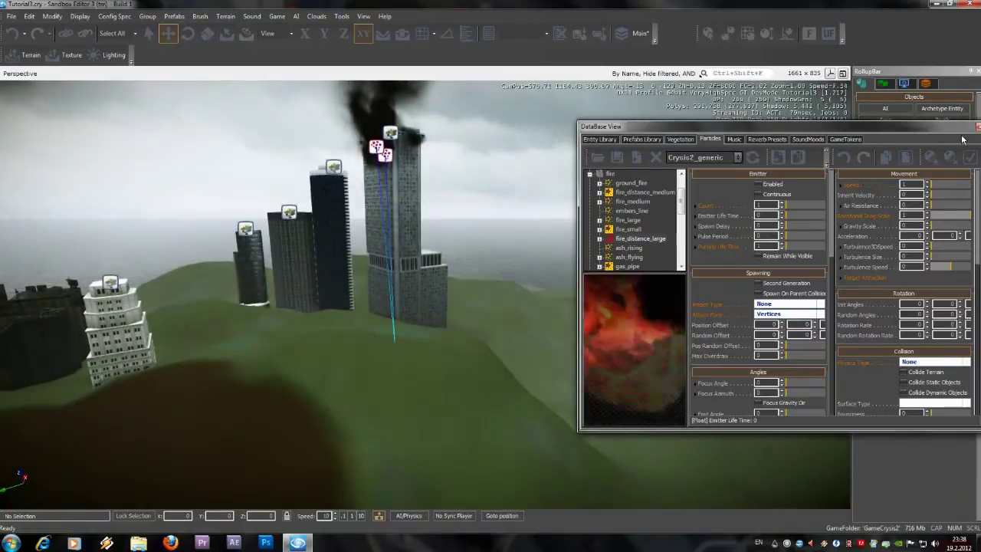
drag(962, 139, 837, 151)
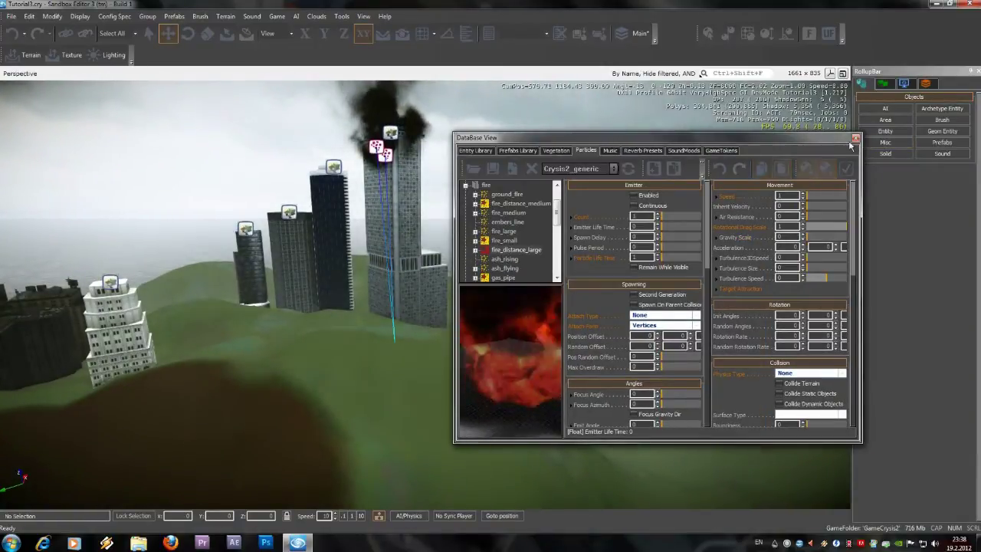
click(855, 138)
right_drag(810, 145, 639, 141)
scroll(639, 141, up, 3)
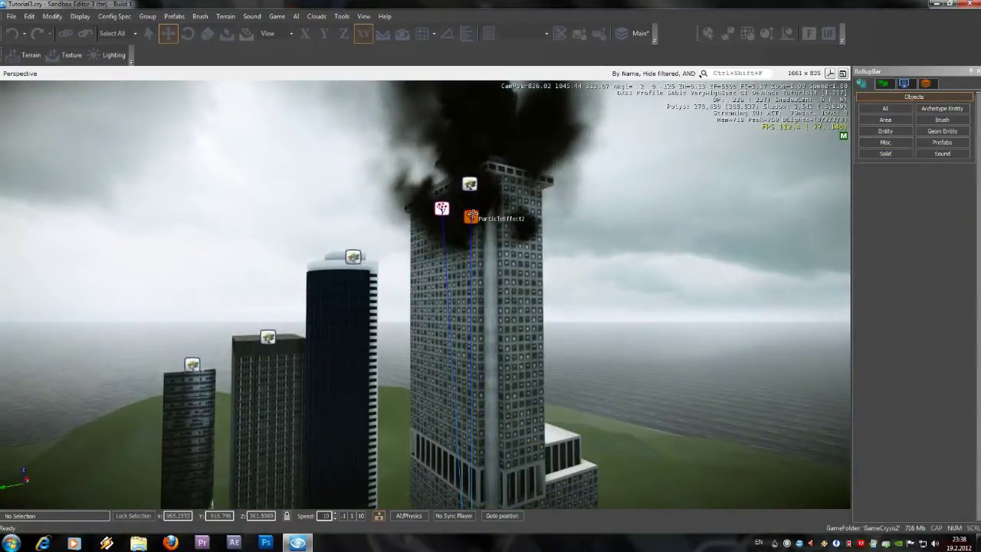
Rename the explosion particle entity as explosion
click(472, 216)
click(441, 208)
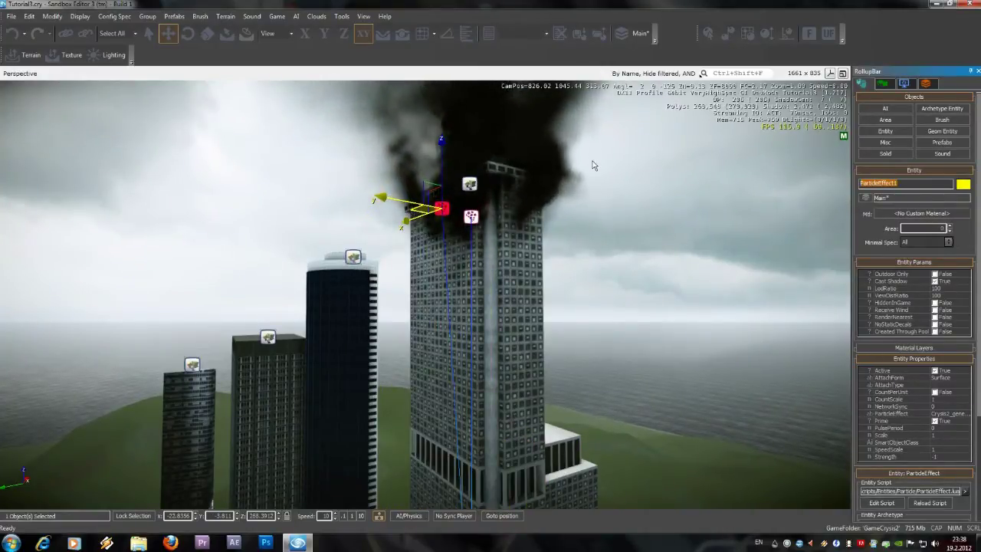
text(explo)
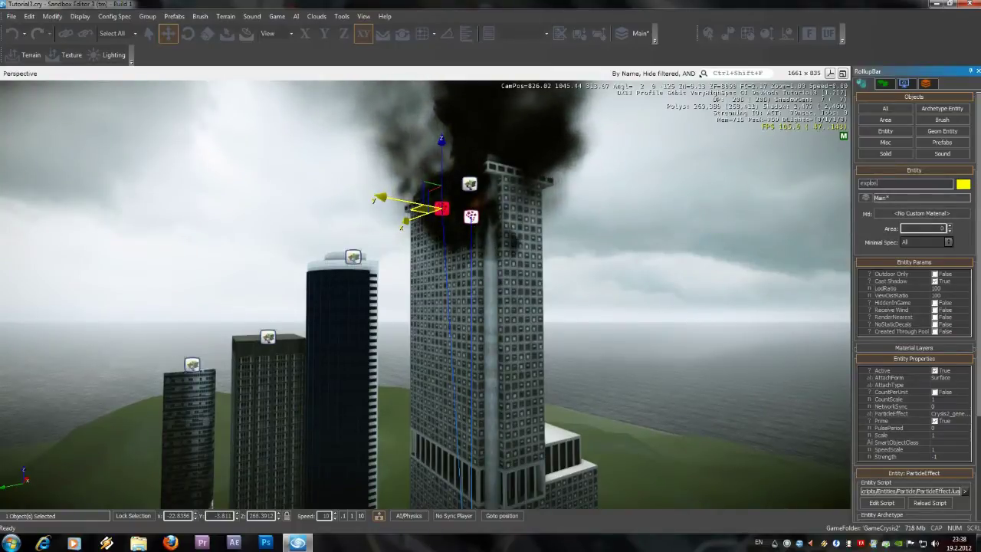
text(sion)
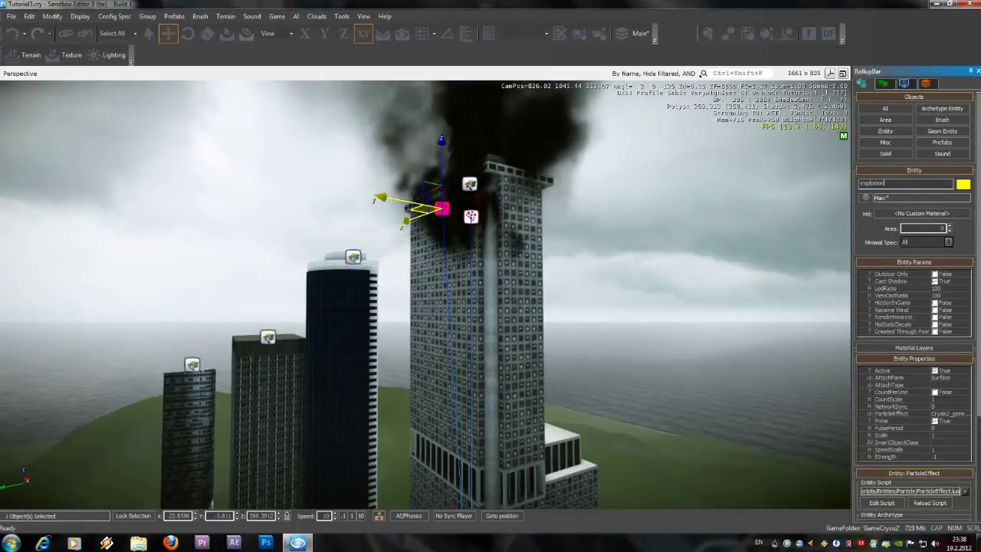
Rename the fire particle entity as firesmoke and deselect it
click(471, 216)
text(firesmoke)
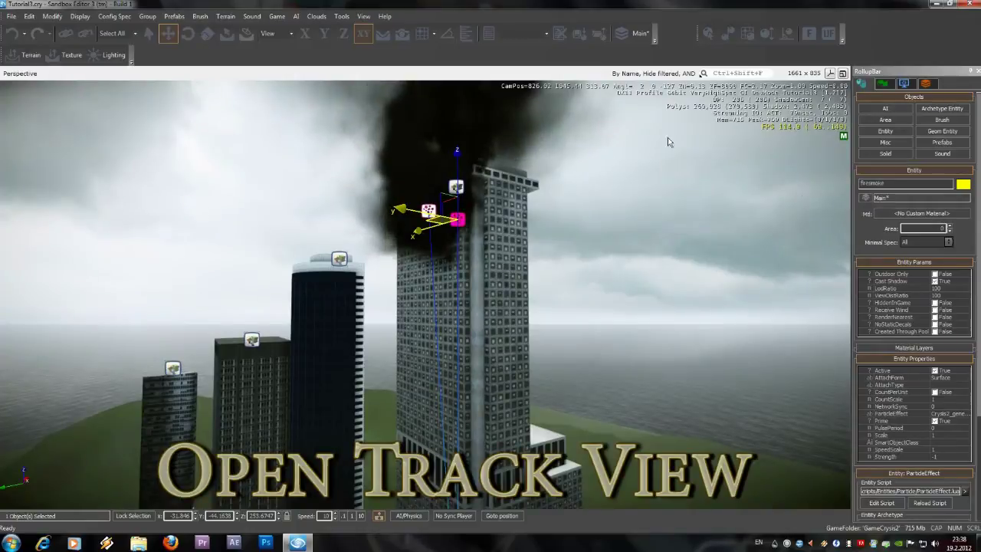
click(457, 164)
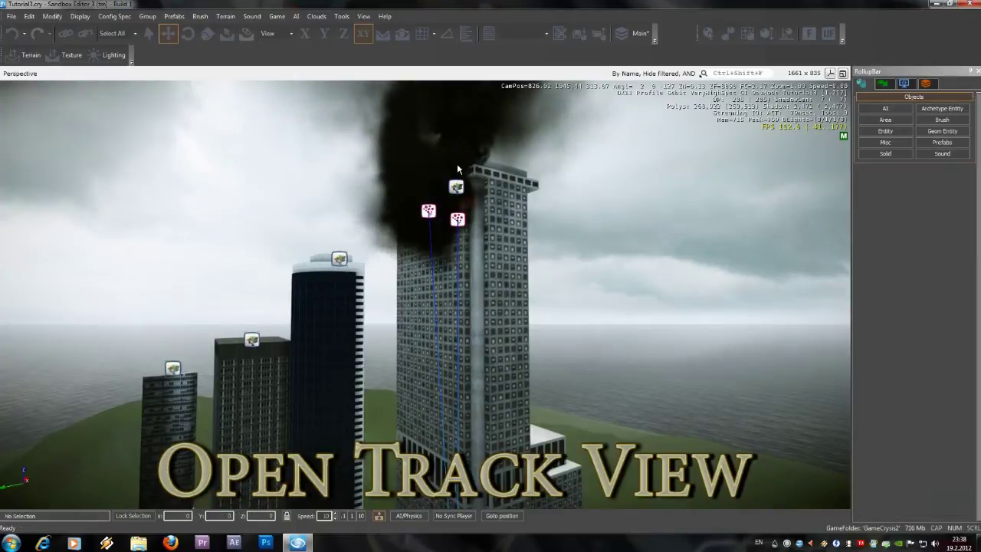
Open the Track View
click(363, 16)
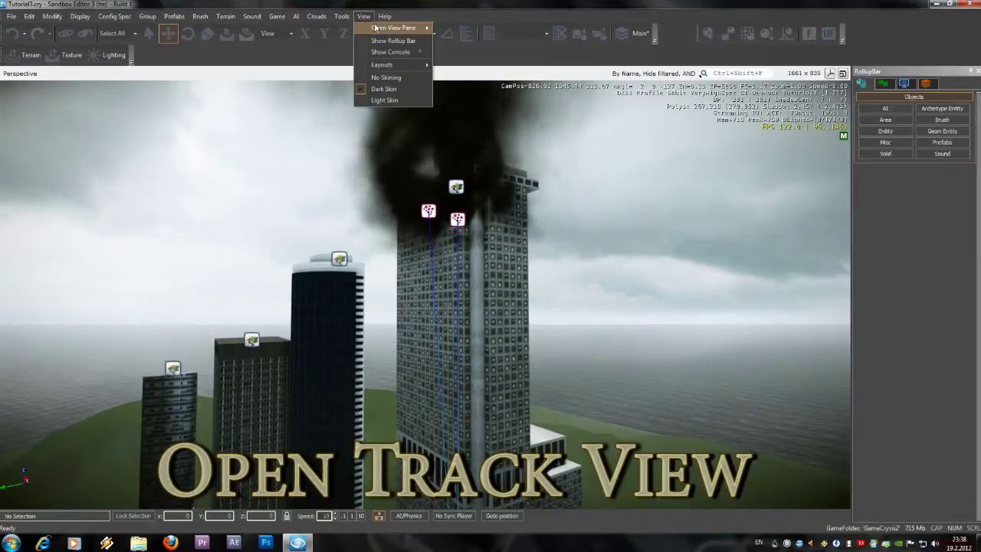
mouse_move(375, 28)
click(506, 345)
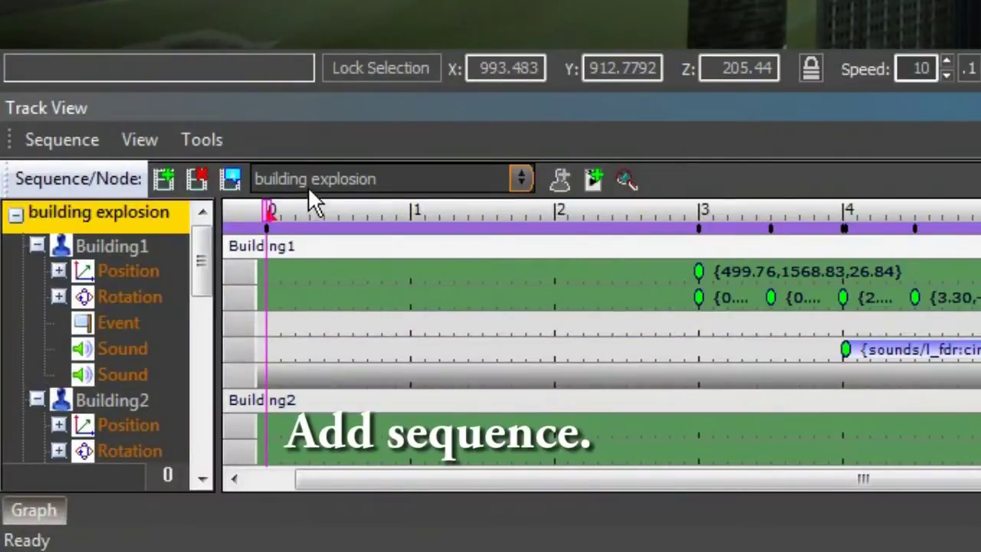
Create a new Track View sequence named building collapse
click(298, 184)
click(280, 184)
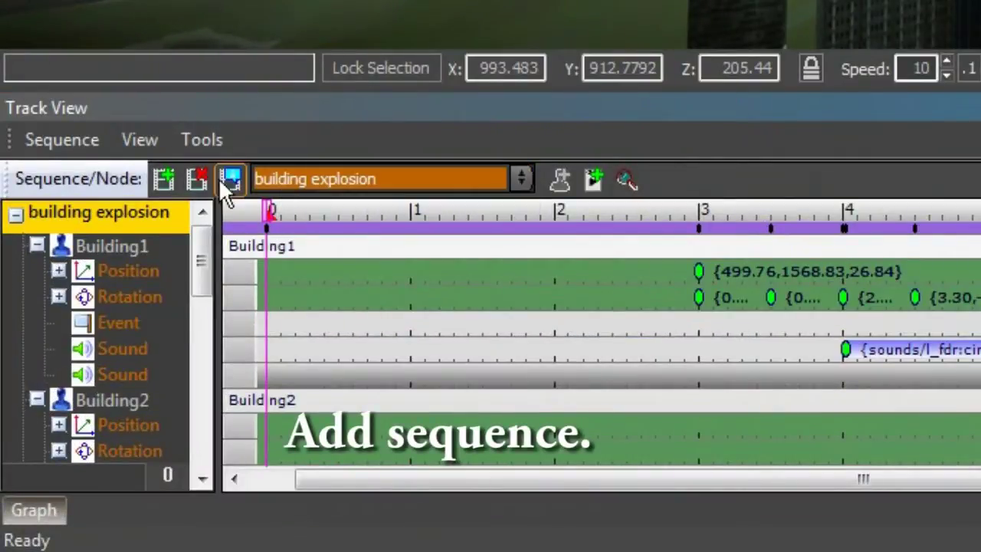
click(164, 177)
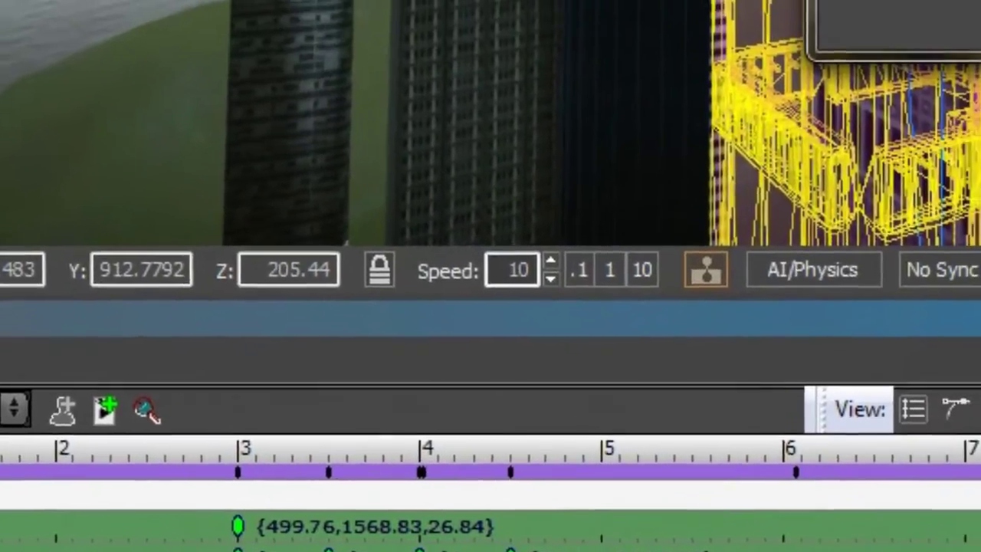
text(building c)
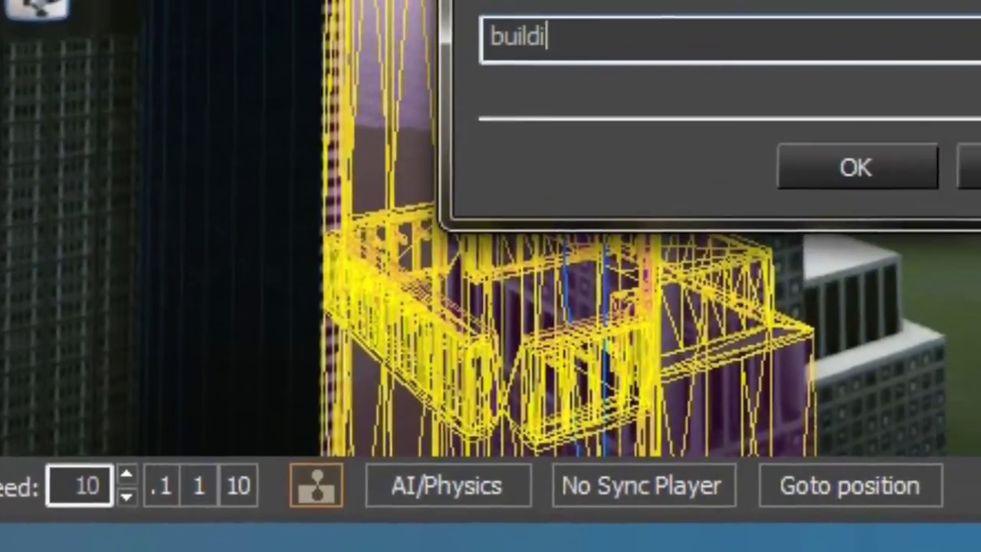
text(ollapse)
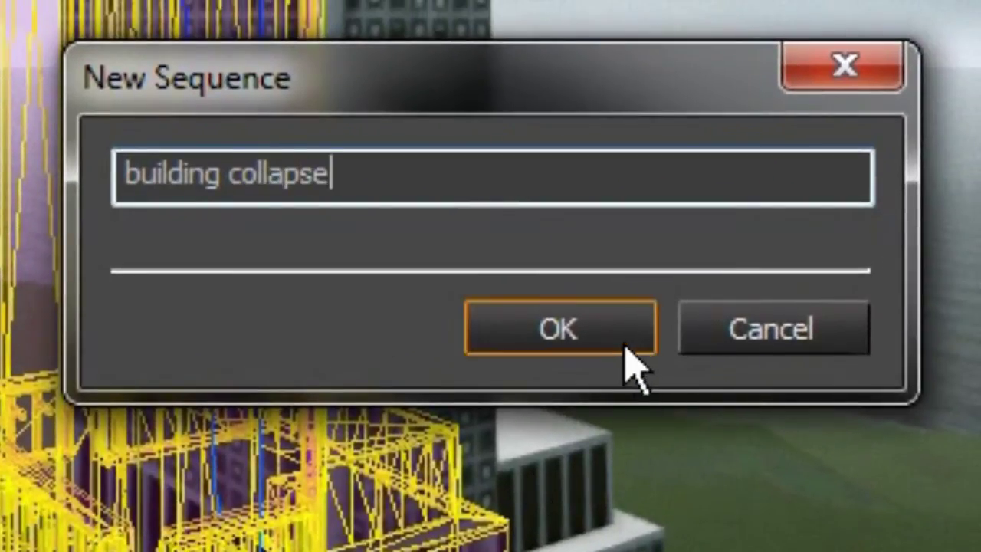
click(625, 348)
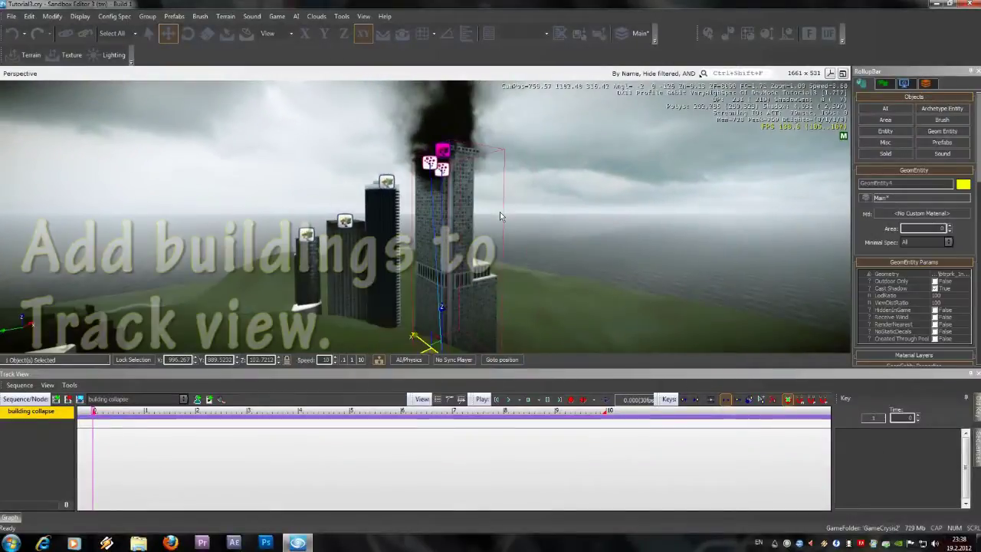
Add the building entities GeomEntity4 and GeomEntity7 and the explosion and firesmoke particles to the building collapse sequence
click(197, 399)
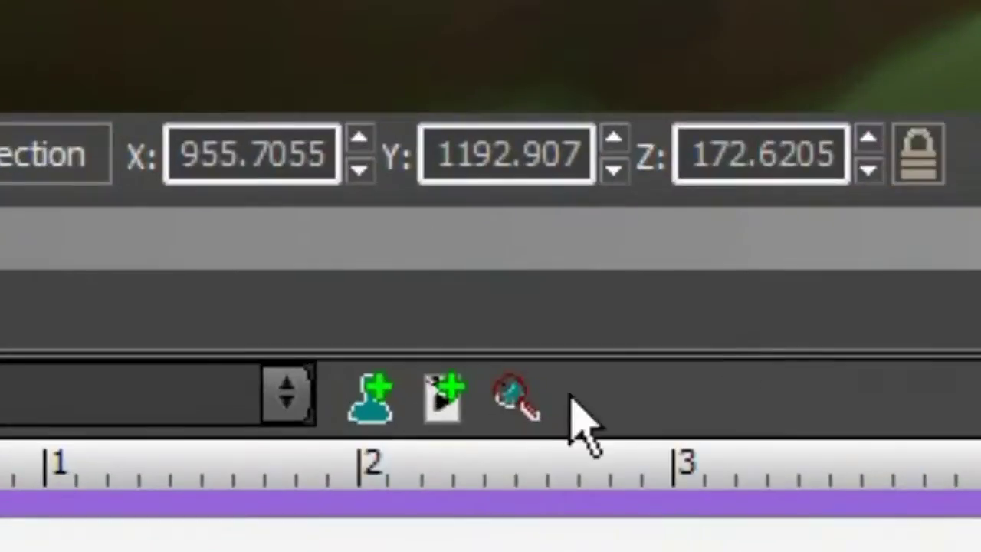
click(197, 399)
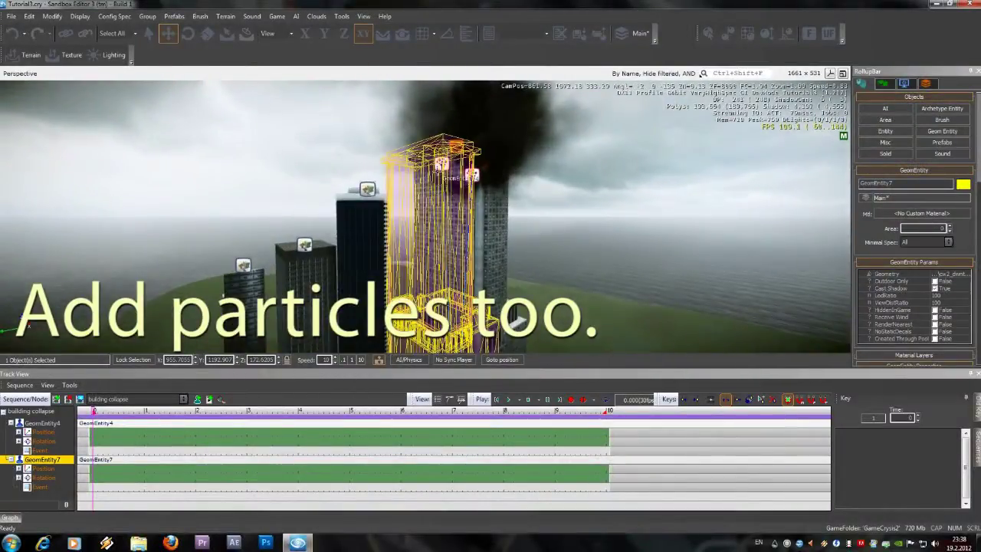
click(300, 330)
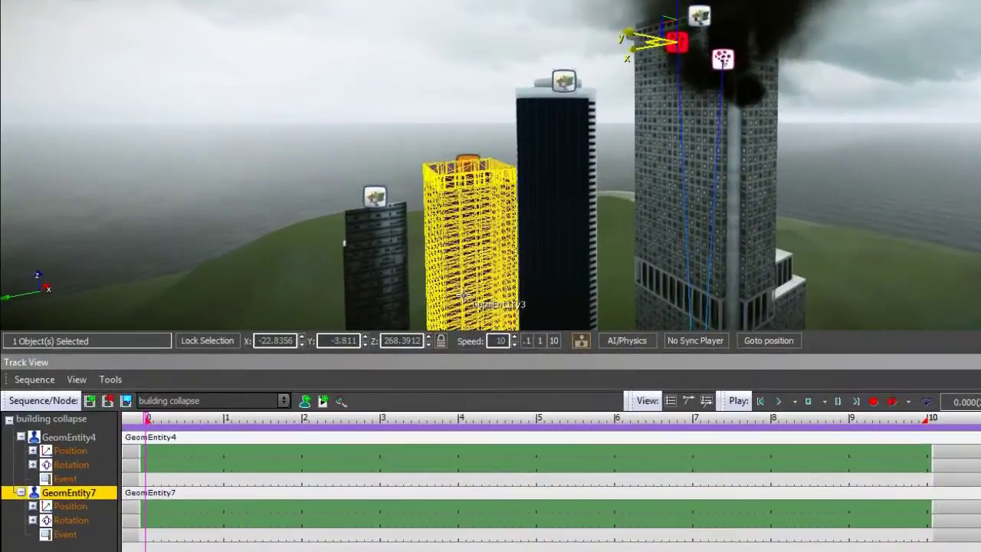
click(303, 401)
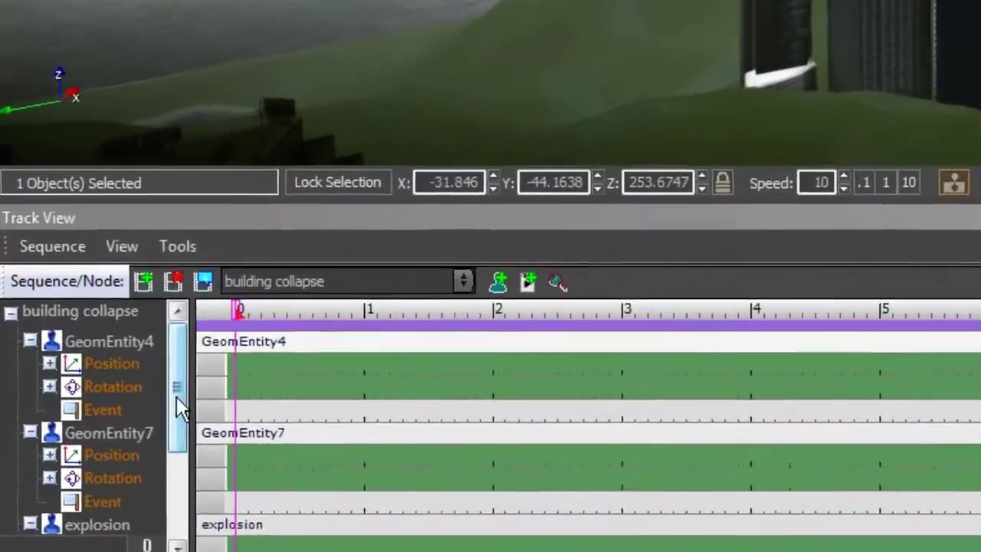
Add a key at 0 seconds to the explosion node's Event track and set its event to Disable
drag(142, 443, 135, 514)
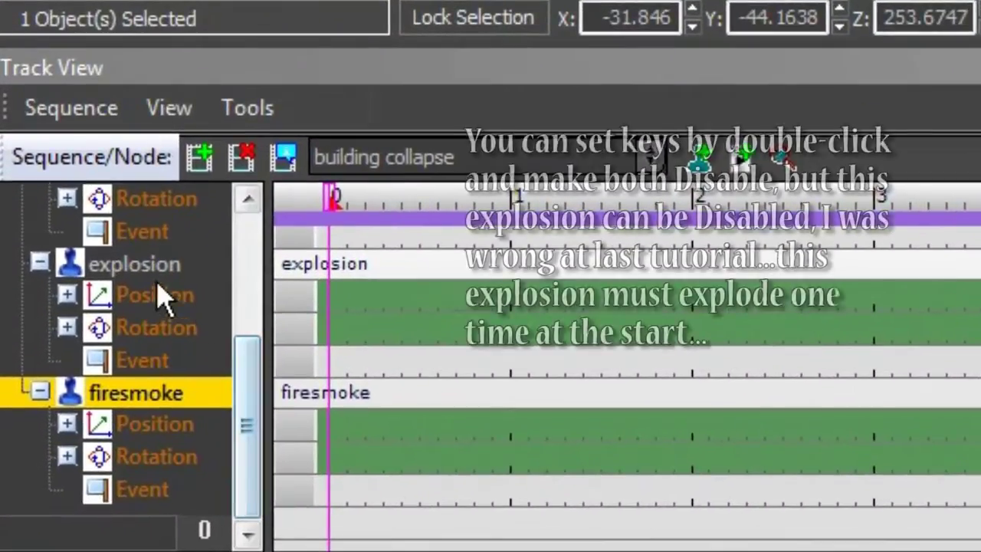
click(161, 297)
click(157, 269)
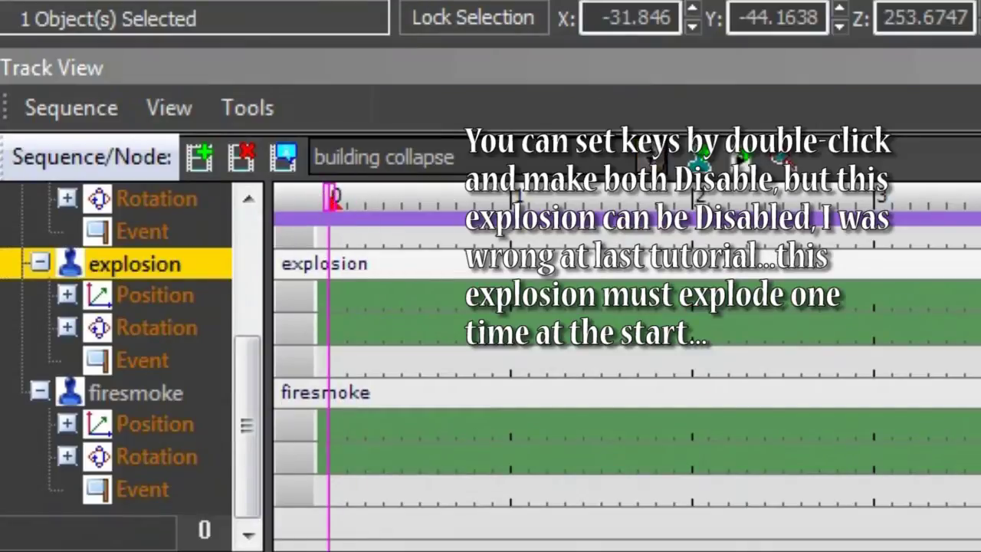
double_click(326, 360)
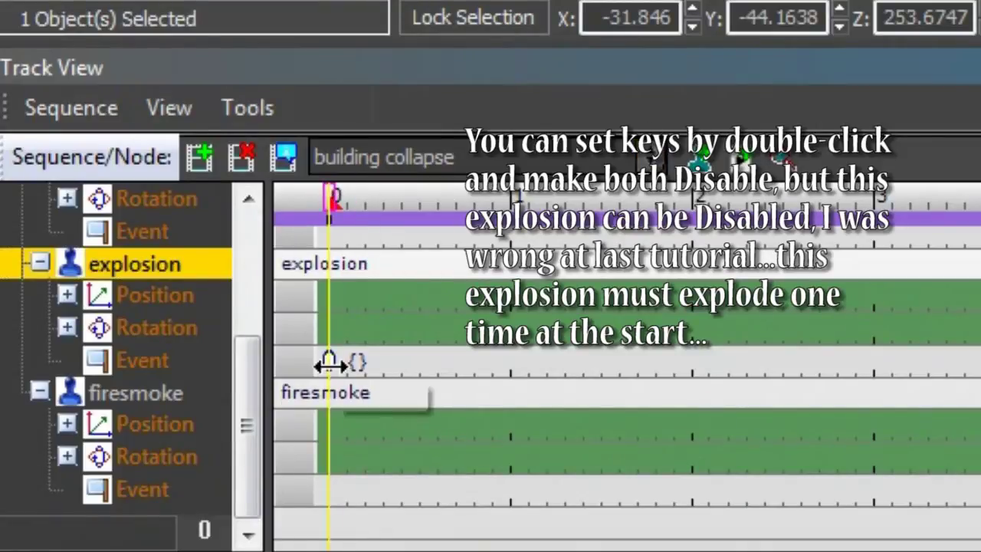
click(617, 410)
click(674, 409)
click(605, 460)
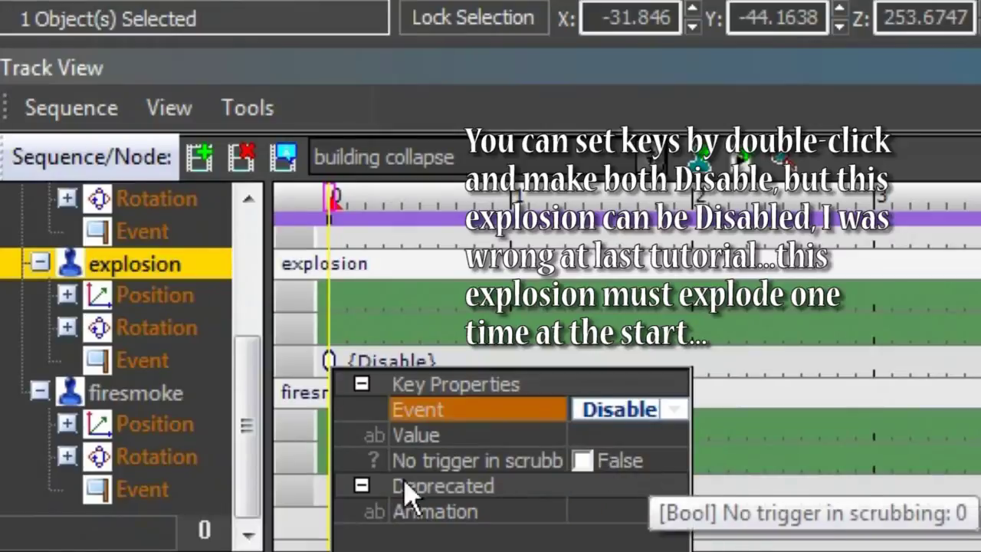
Add a key at 0 seconds to the firesmoke node's Event track and set its event to Disable
click(122, 489)
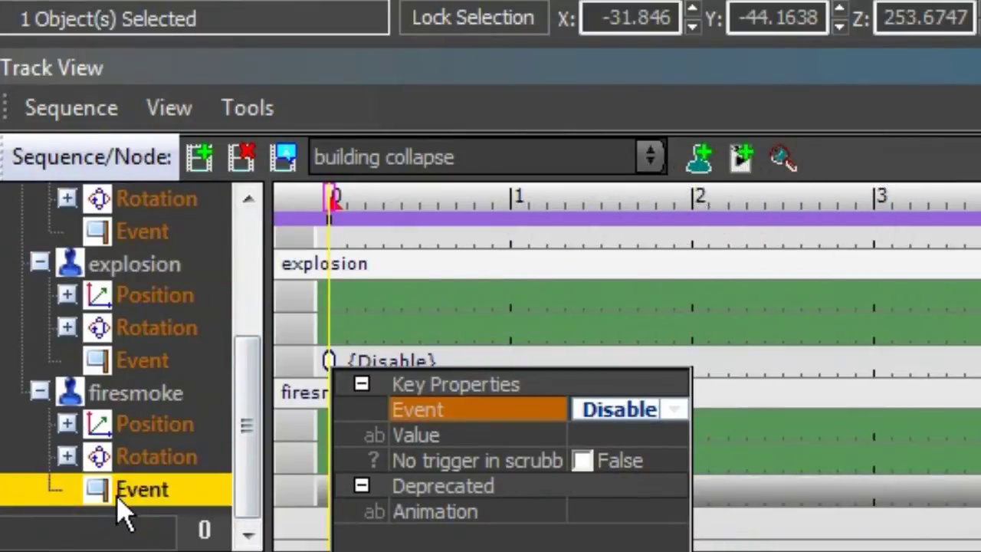
click(766, 484)
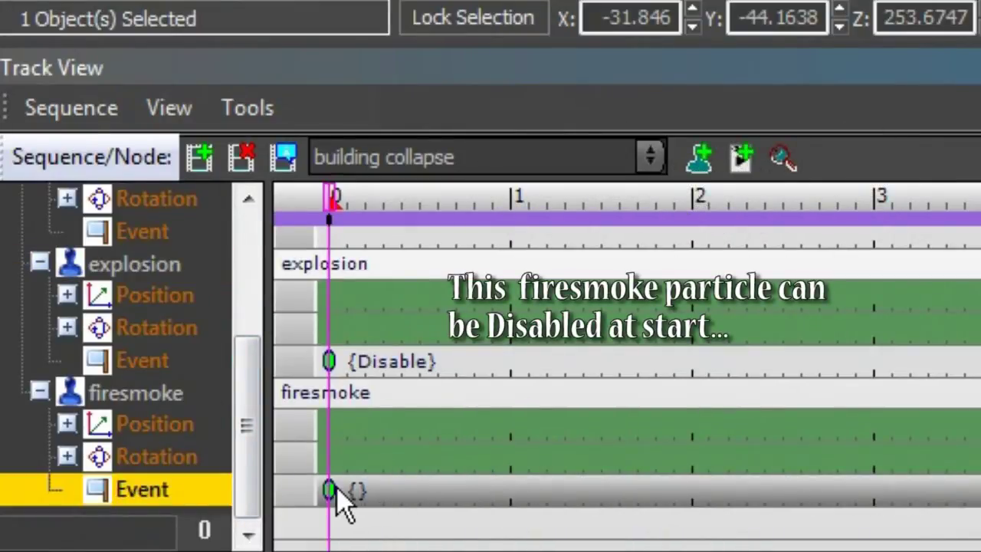
double_click(331, 489)
click(641, 528)
click(679, 528)
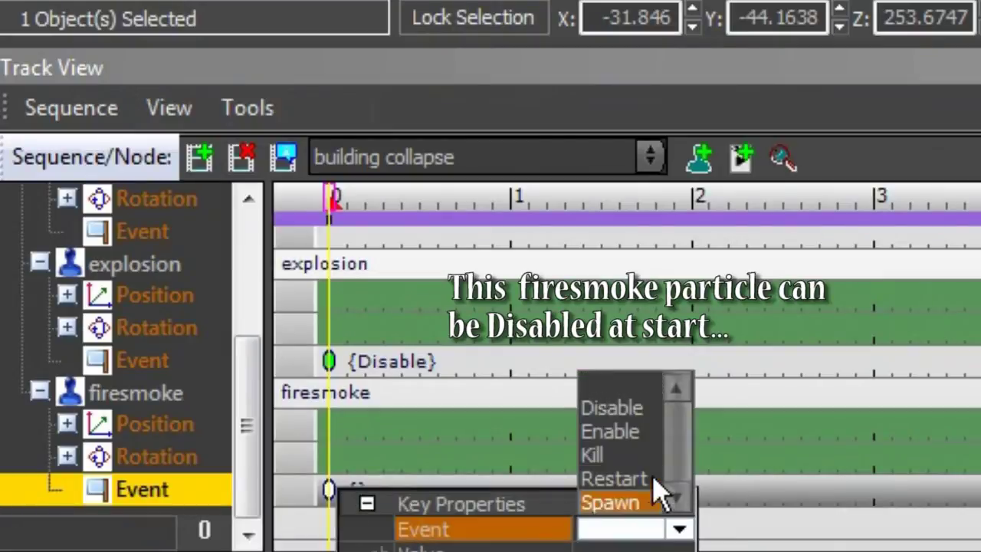
click(653, 408)
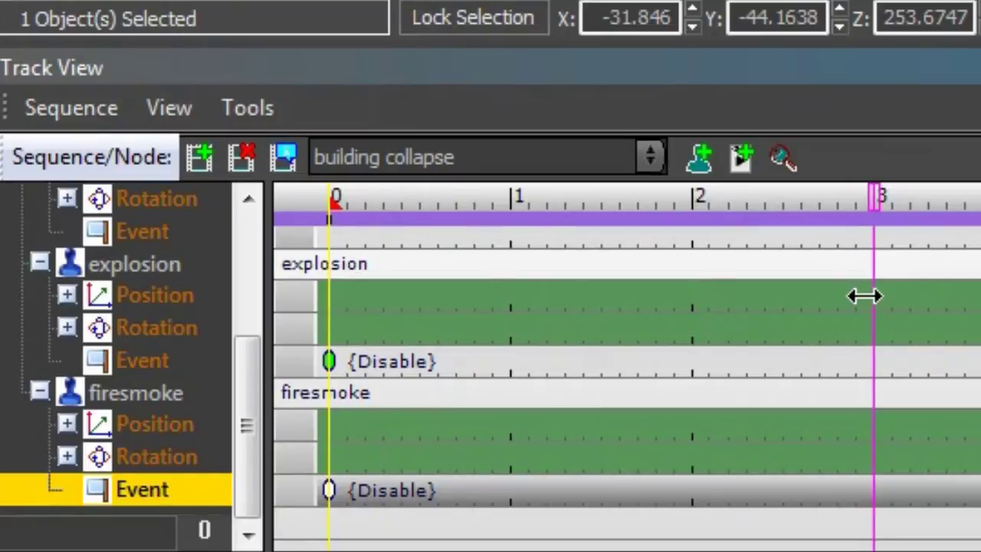
click(134, 264)
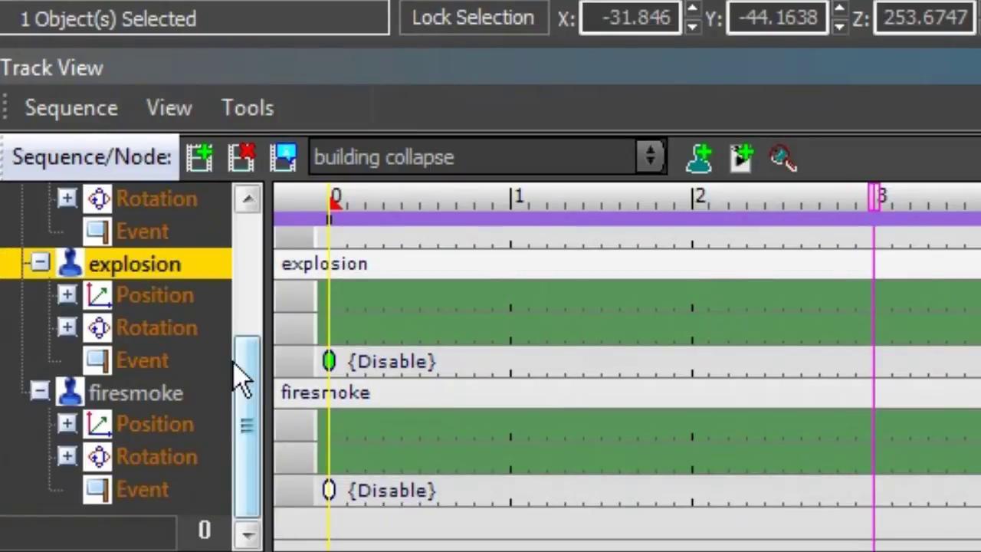
click(153, 295)
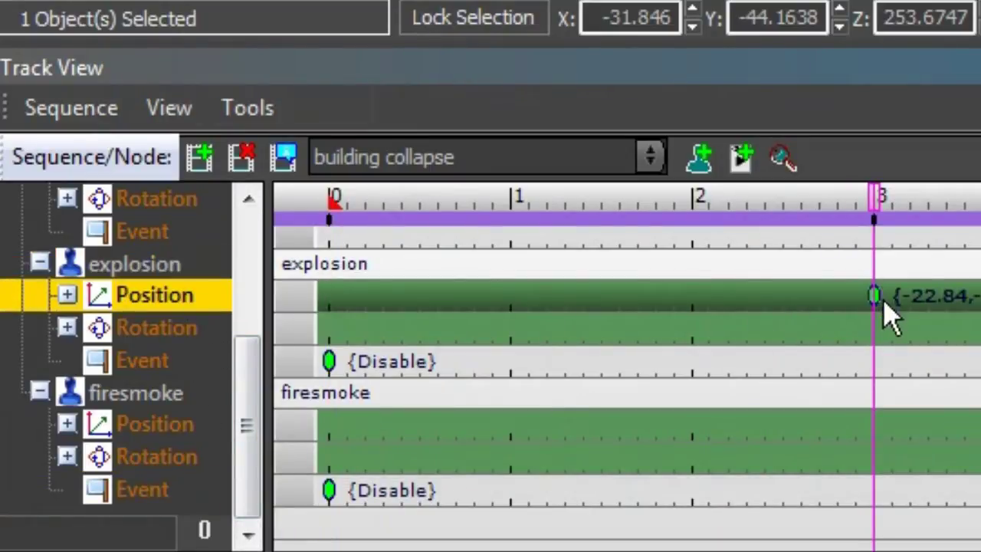
double_click(881, 324)
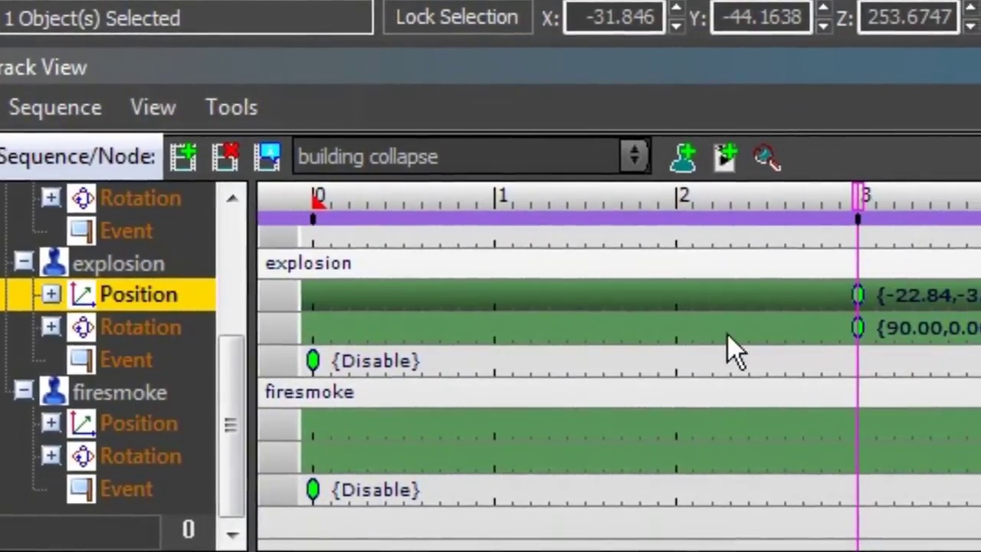
click(850, 331)
key(Delete)
click(853, 295)
key(Delete)
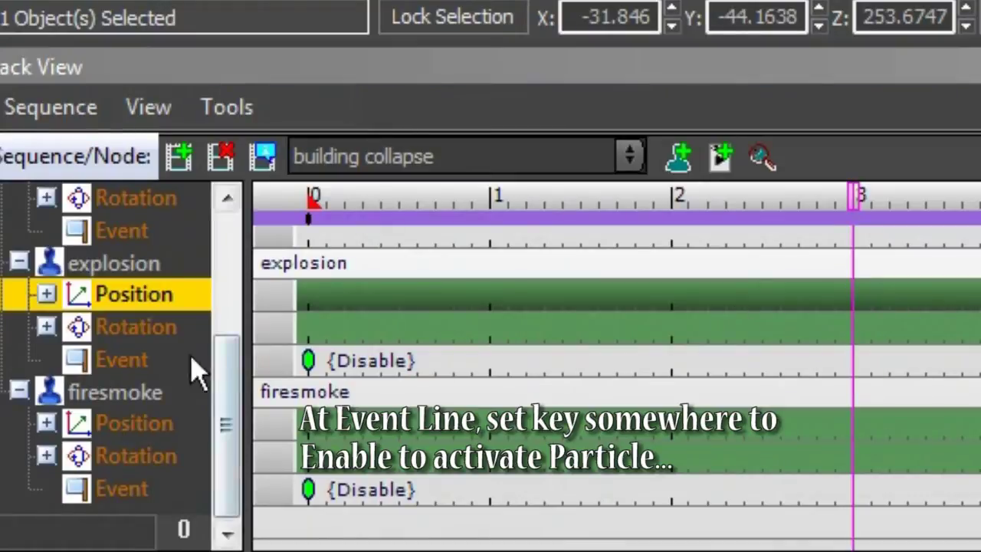
Add an Enable key at 3 seconds to the explosion node's Event track and scrub past it to preview
click(197, 361)
double_click(851, 362)
click(851, 360)
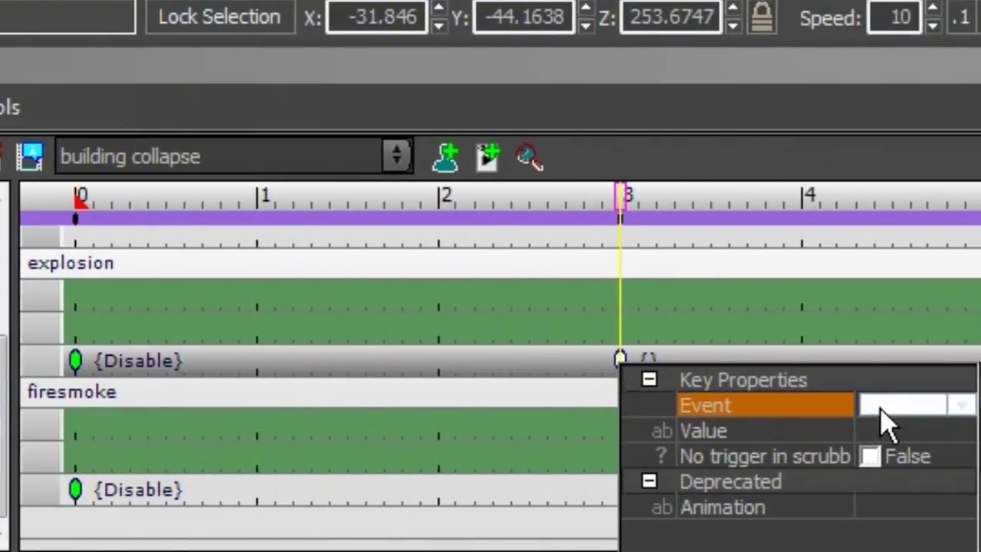
click(881, 410)
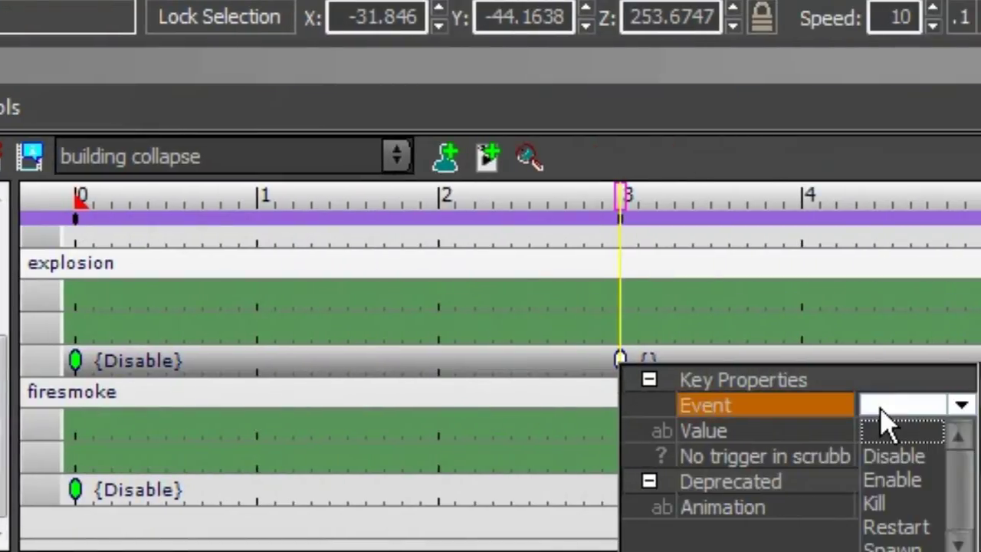
click(933, 477)
drag(622, 215, 607, 216)
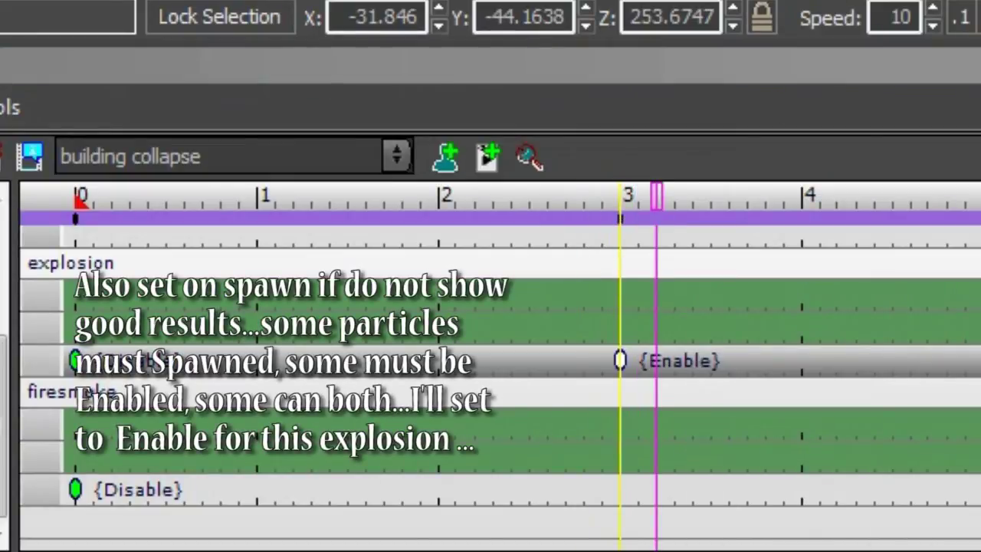
Try the Spawn event on the explosion's 3-second key and scrub the timeline to preview it
click(619, 360)
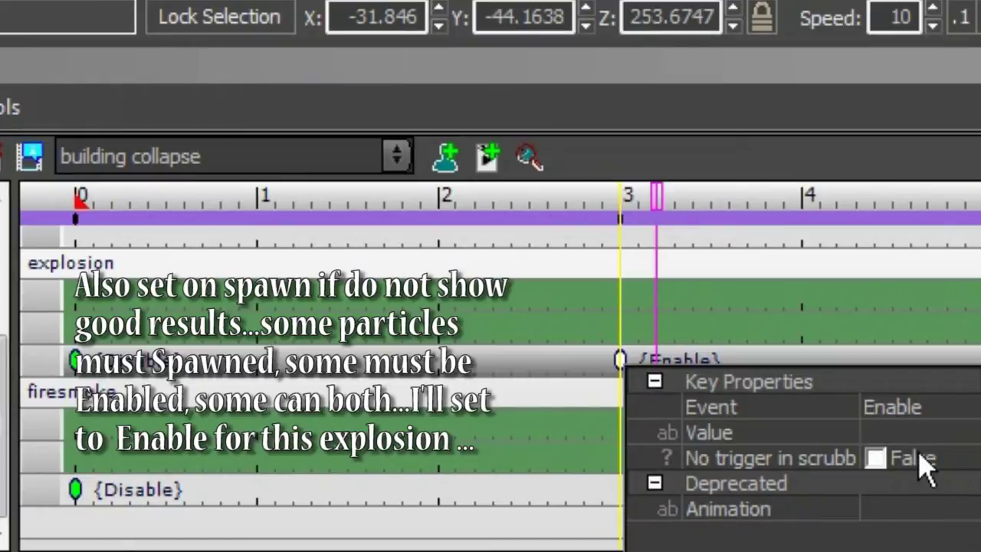
click(892, 407)
click(896, 545)
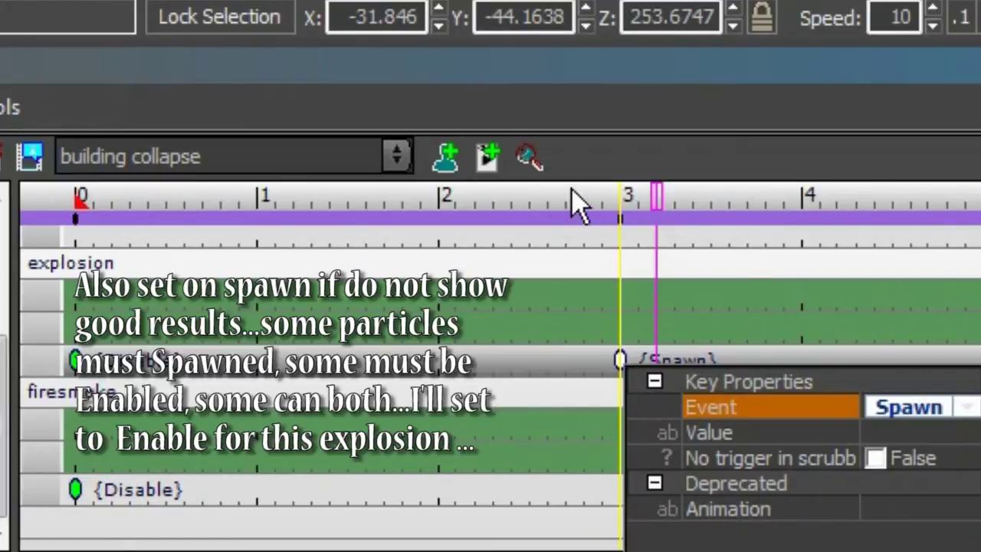
click(567, 203)
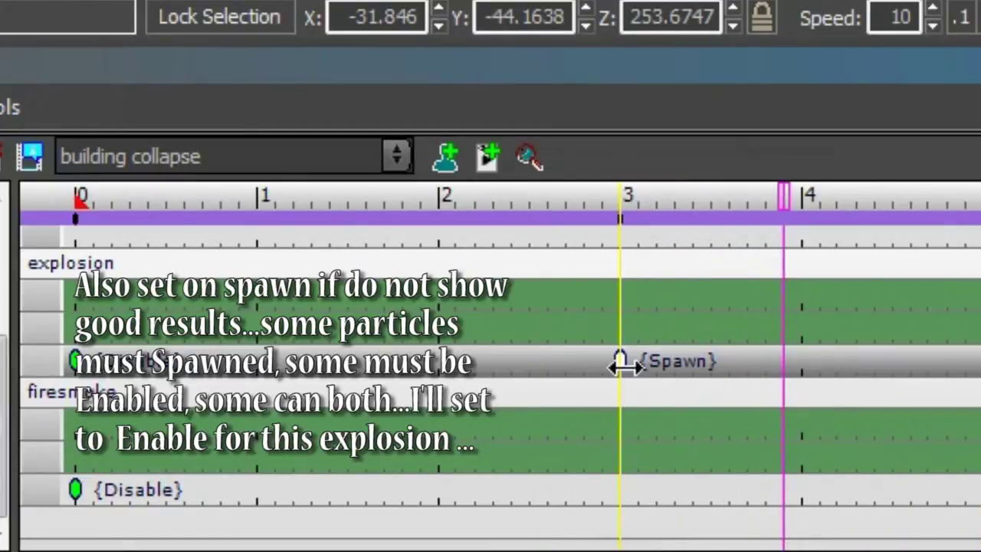
Set the explosion's 3-second event key back to Enable
click(620, 360)
click(957, 406)
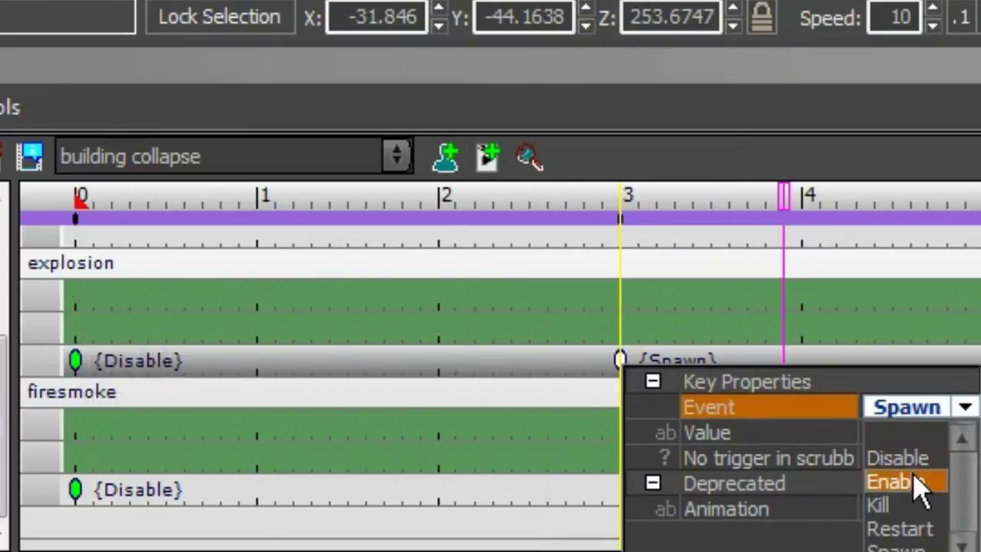
click(869, 480)
Add a key at 3.5 seconds to the firesmoke node's Event track and set its event to Enable
click(636, 220)
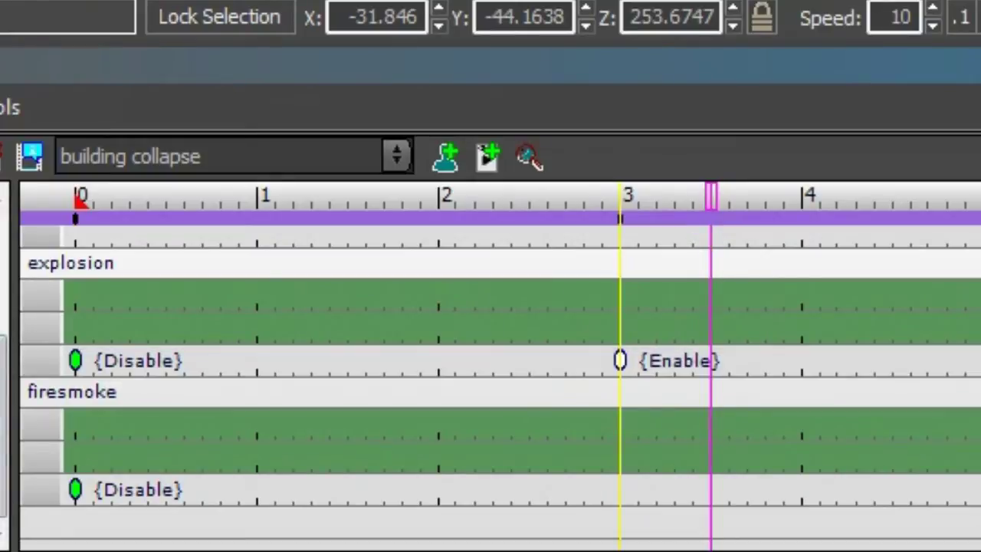
click(459, 490)
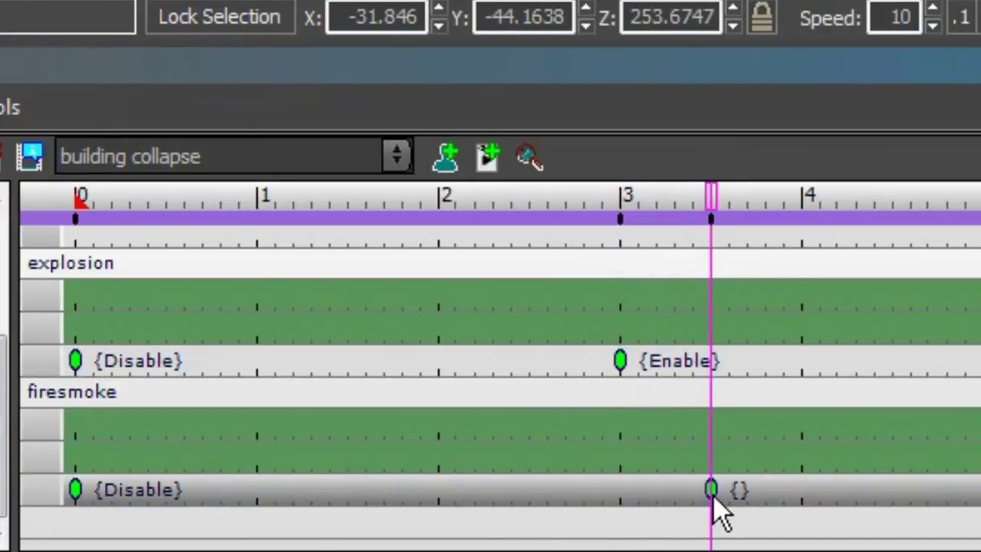
click(711, 494)
click(964, 537)
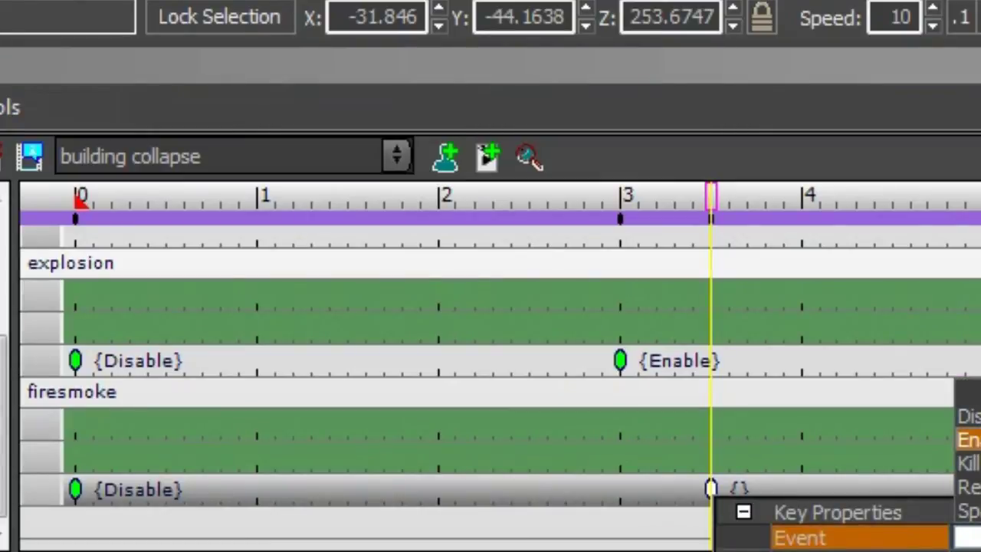
click(967, 439)
Scrub the sequence to 5.1 seconds and shift the firesmoke particle to about X -20.95, Y -43.02
click(602, 221)
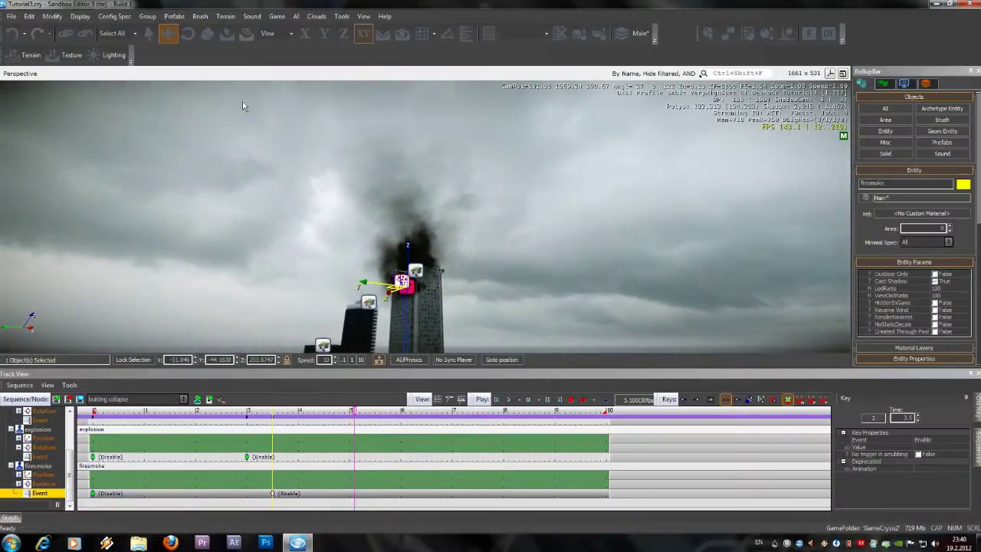
drag(376, 283, 384, 285)
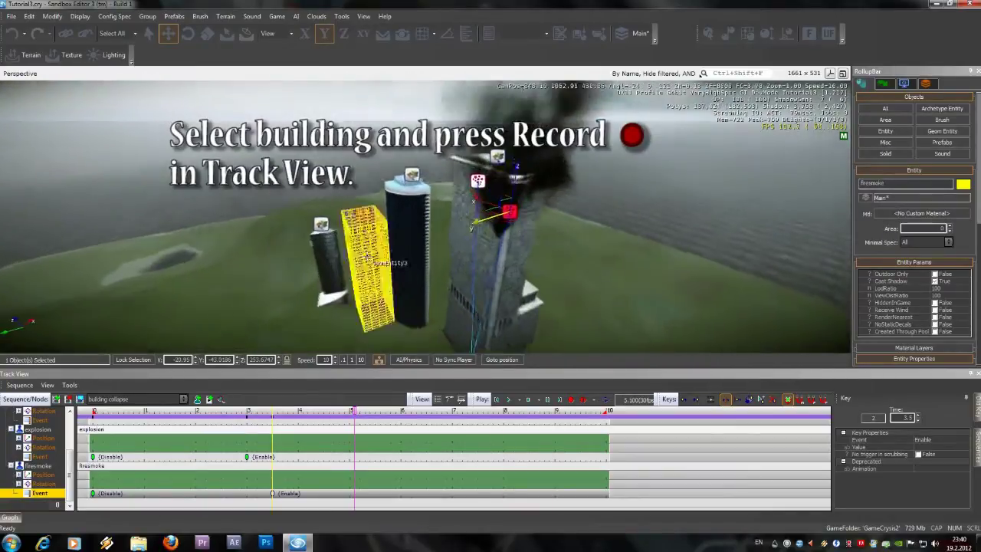
Select the GeomEntity4 building, turn on recording, and add Position and Rotation keys to its node at 3 seconds
click(494, 291)
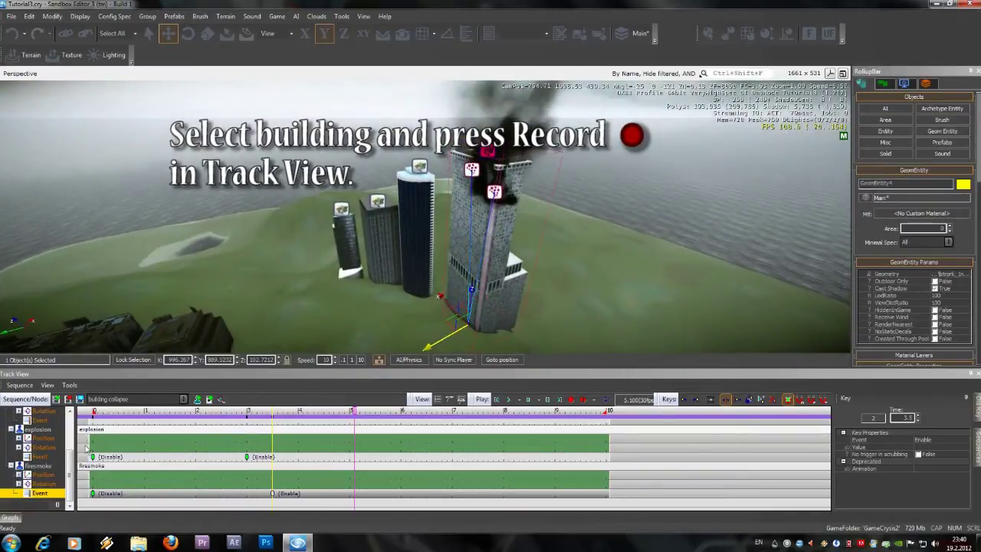
click(68, 399)
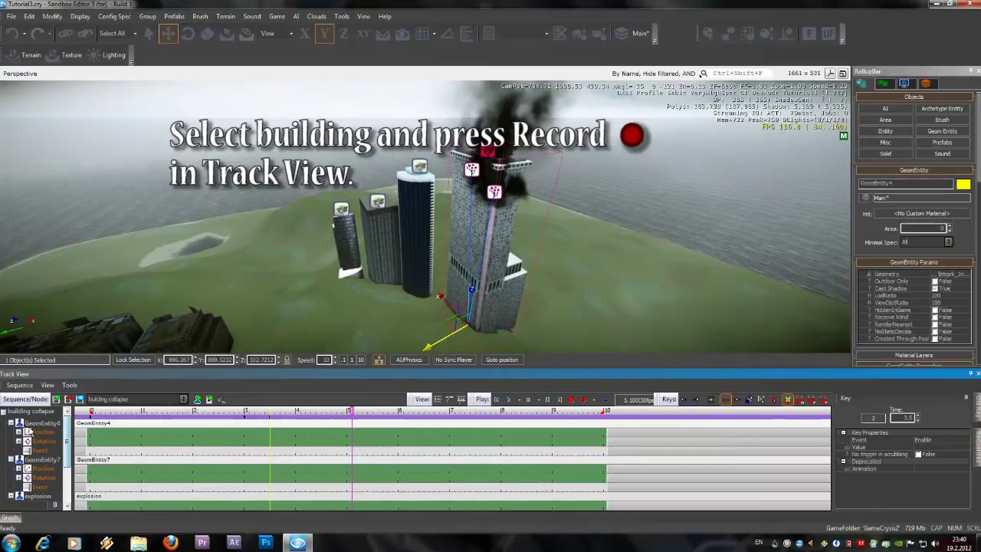
click(33, 425)
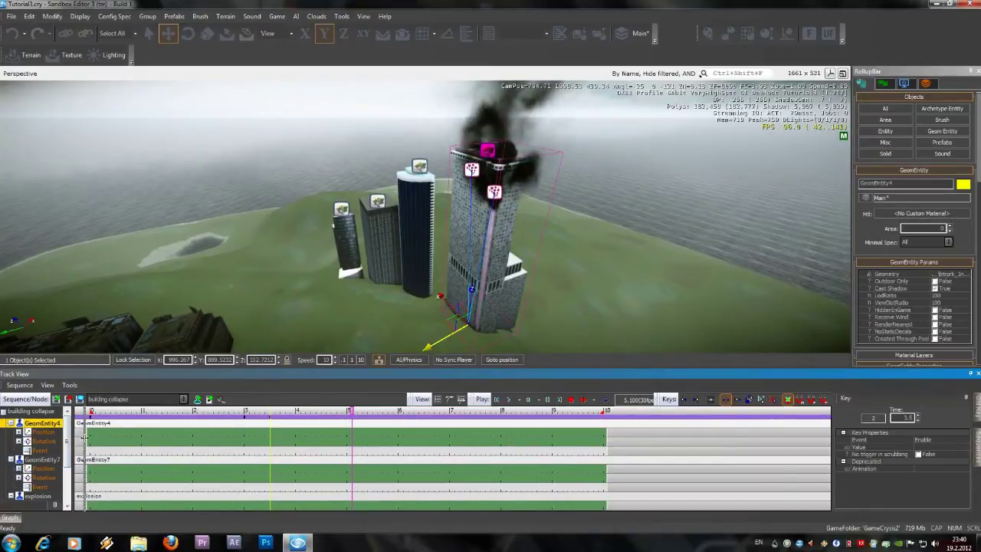
drag(84, 437, 96, 437)
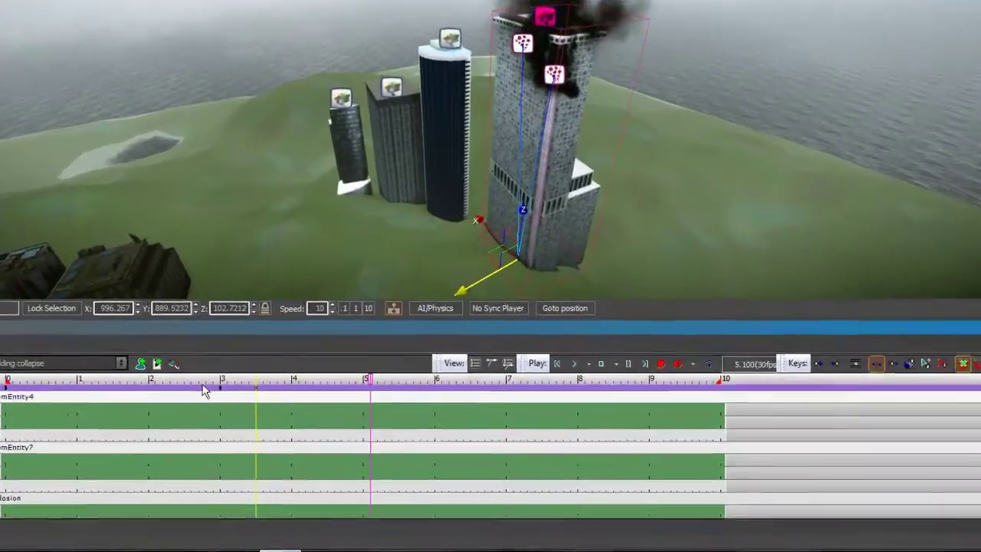
click(253, 460)
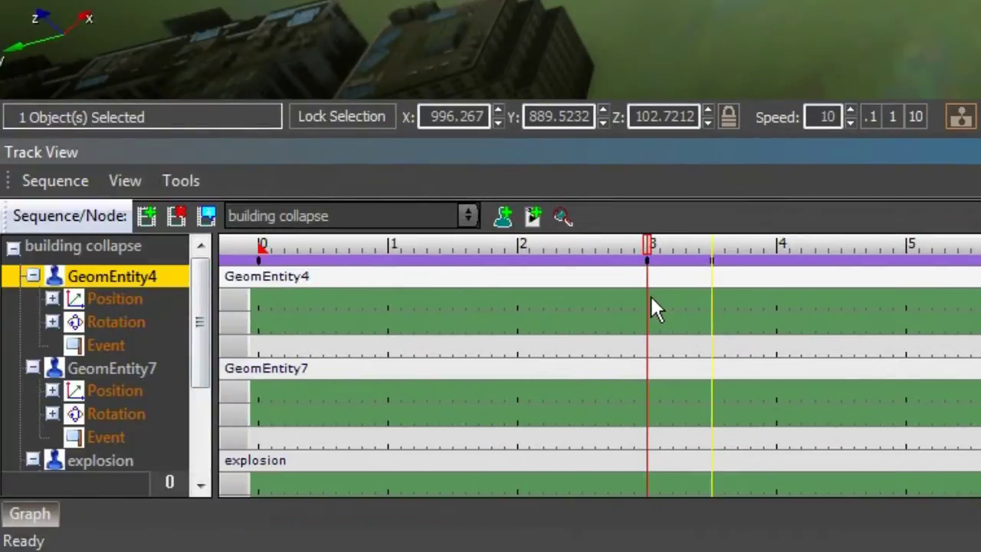
click(652, 307)
click(651, 321)
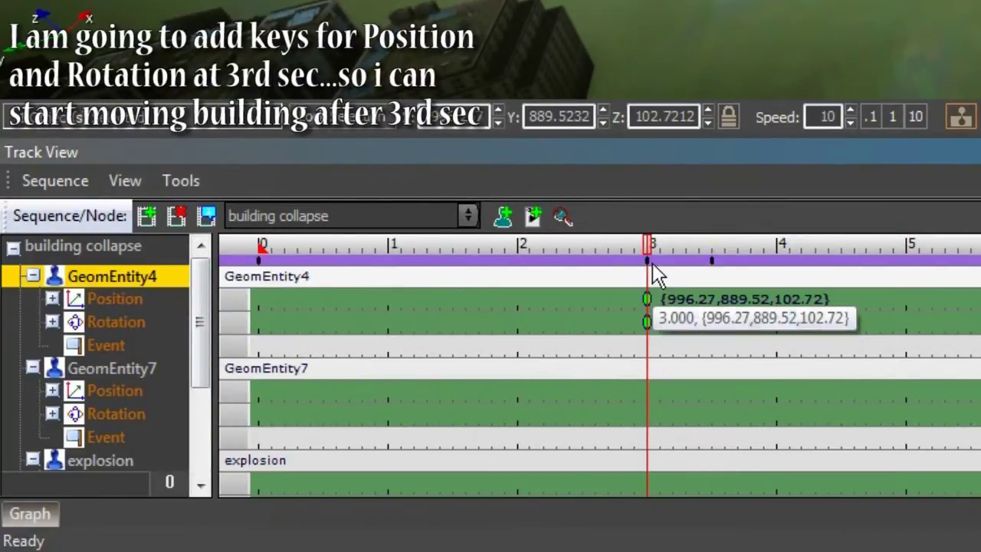
Scrub the sequence to 3.5 seconds and tilt the GeomEntity4 building to a Y rotation of 1 degree
drag(647, 244, 720, 258)
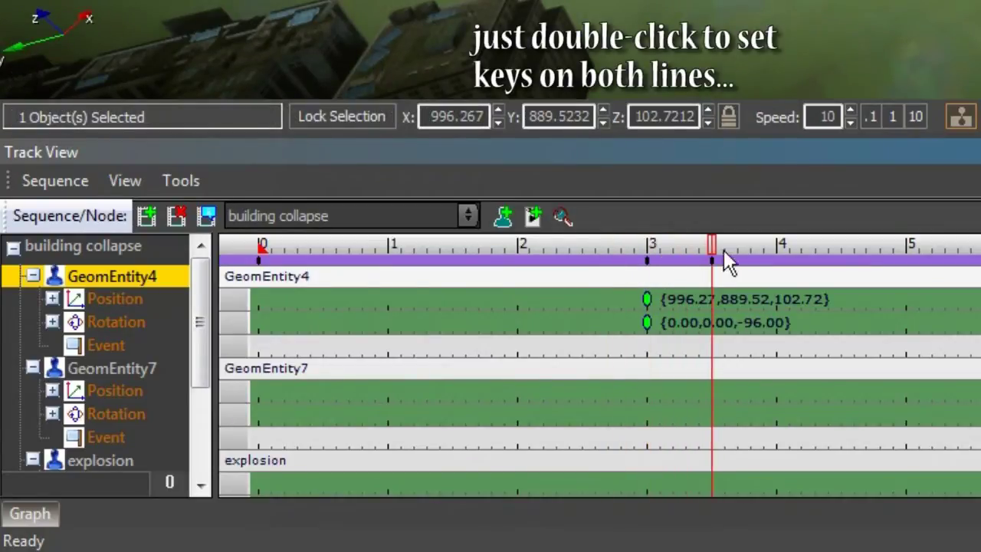
key(3)
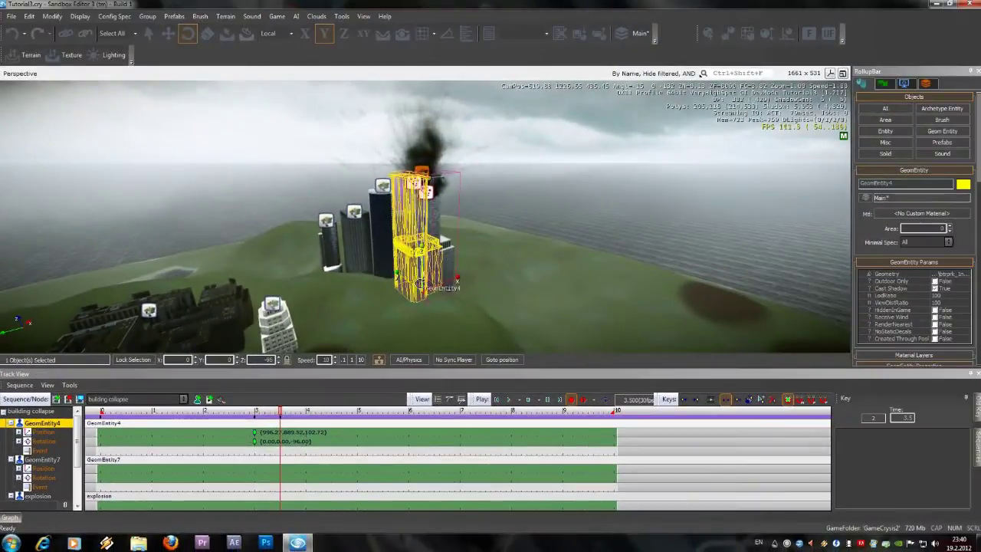
drag(419, 288, 414, 283)
right_drag(414, 284, 410, 266)
drag(439, 270, 440, 263)
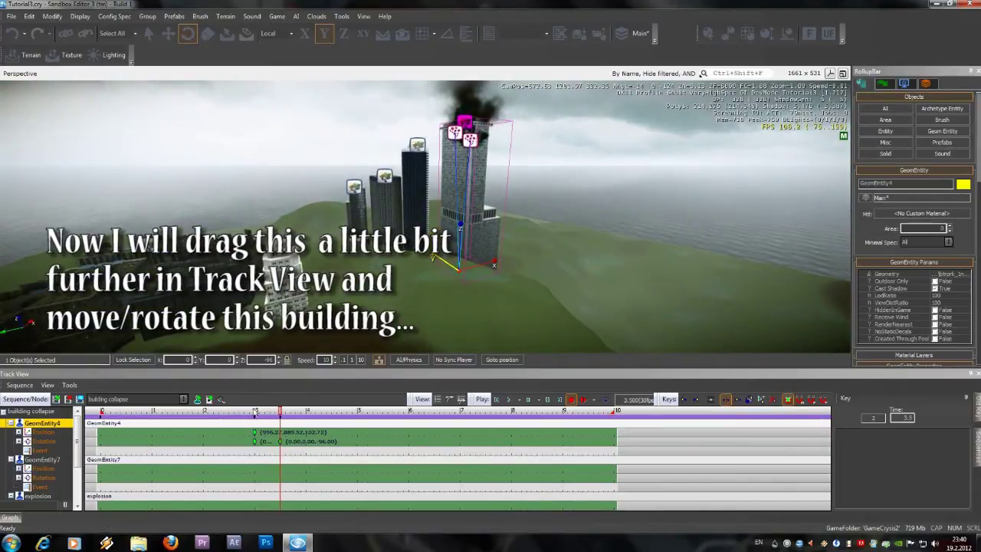
click(256, 411)
drag(270, 411, 280, 411)
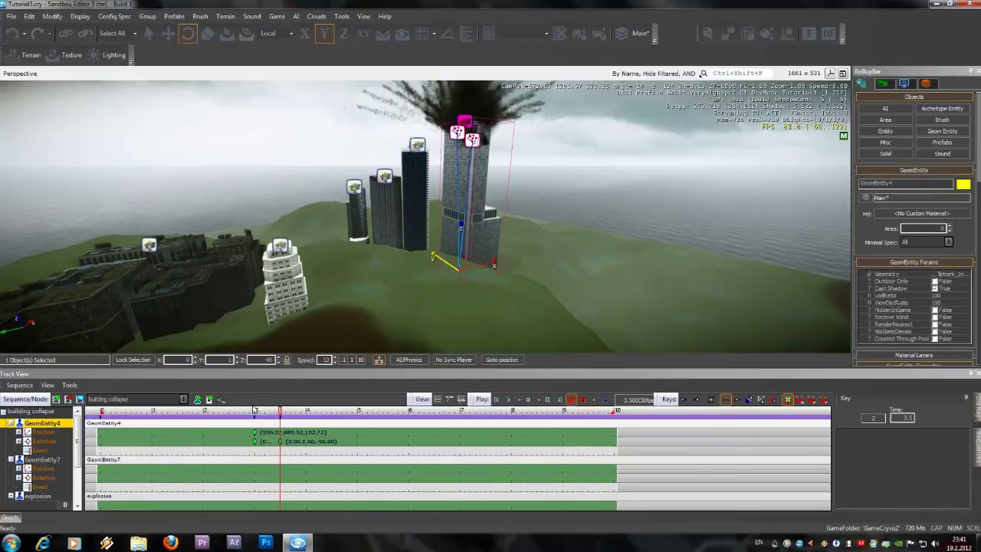
Move the playhead to 10 seconds and rotate the GeomEntity4 building to -90 degrees about Y
click(280, 408)
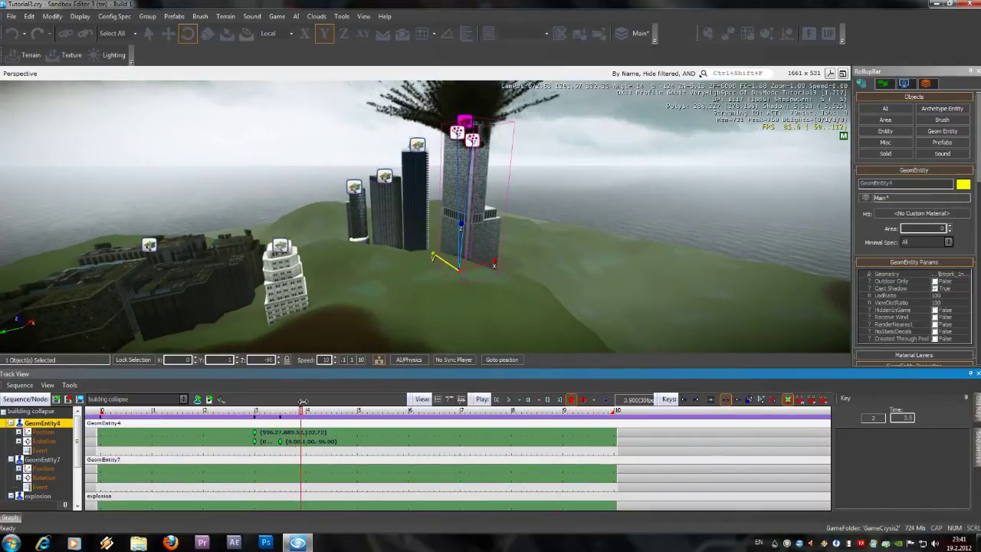
drag(571, 438, 613, 432)
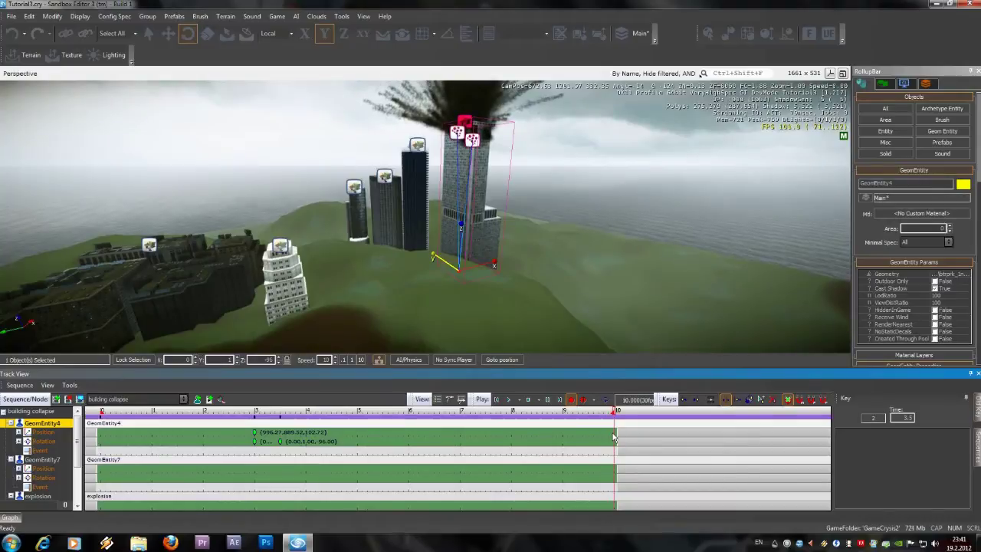
drag(435, 255, 432, 301)
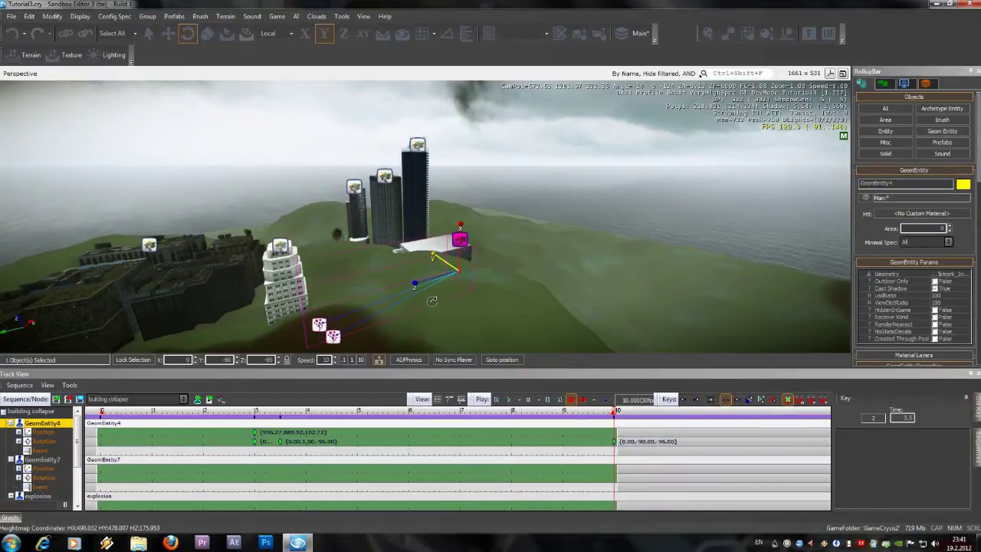
drag(432, 301, 432, 301)
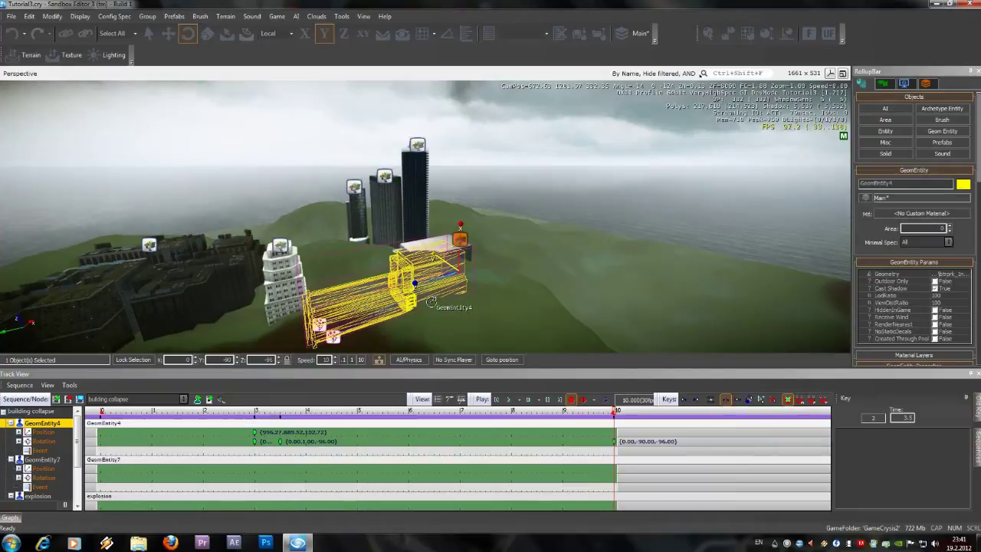
Adjust the fallen GeomEntity4 building's Y rotation at 10 seconds to -79 degrees
scroll(416, 285, up, 5)
drag(460, 230, 468, 210)
key(ctrl+z)
scroll(467, 210, down, 3)
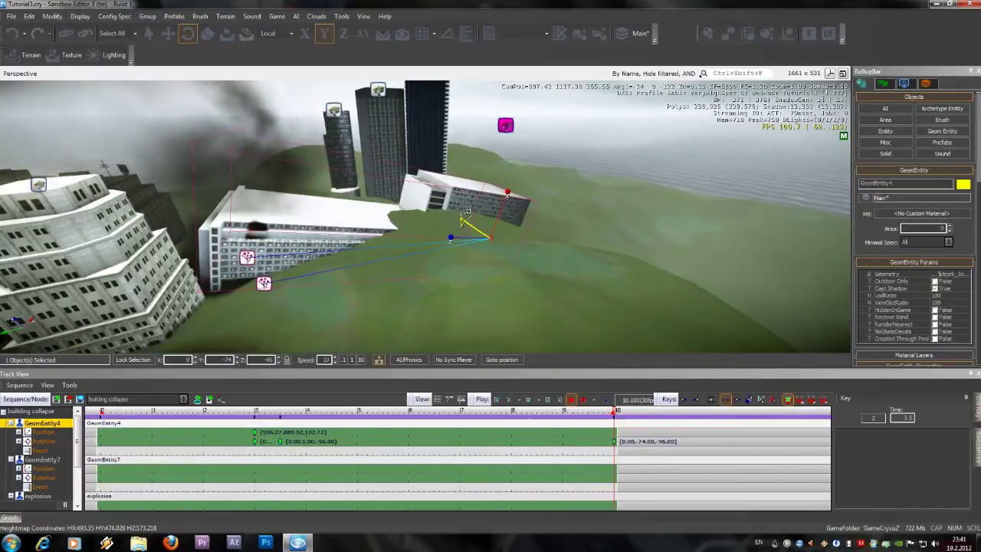
scroll(466, 218, down, 3)
scroll(465, 218, down, 10)
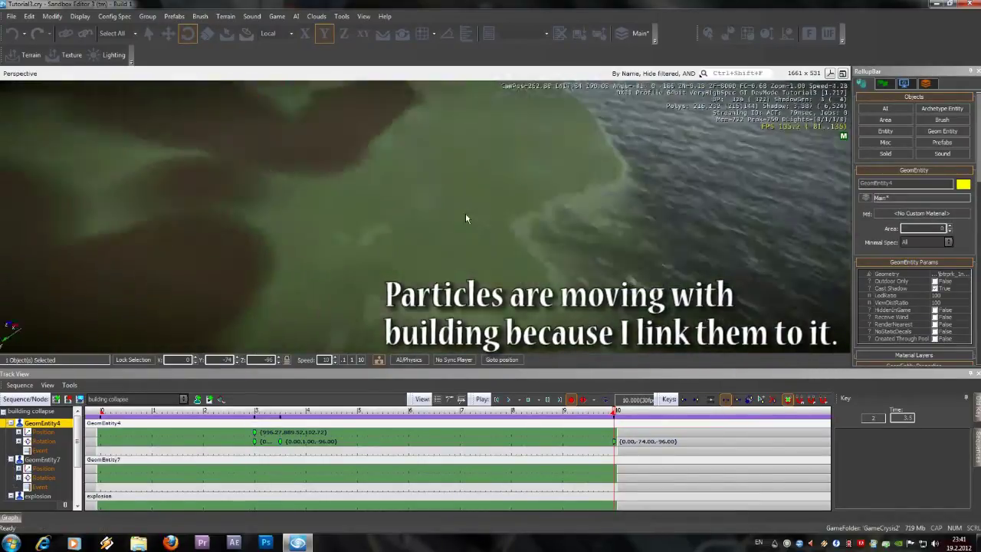
right_drag(465, 218, 452, 262)
drag(452, 262, 451, 263)
right_drag(451, 263, 447, 258)
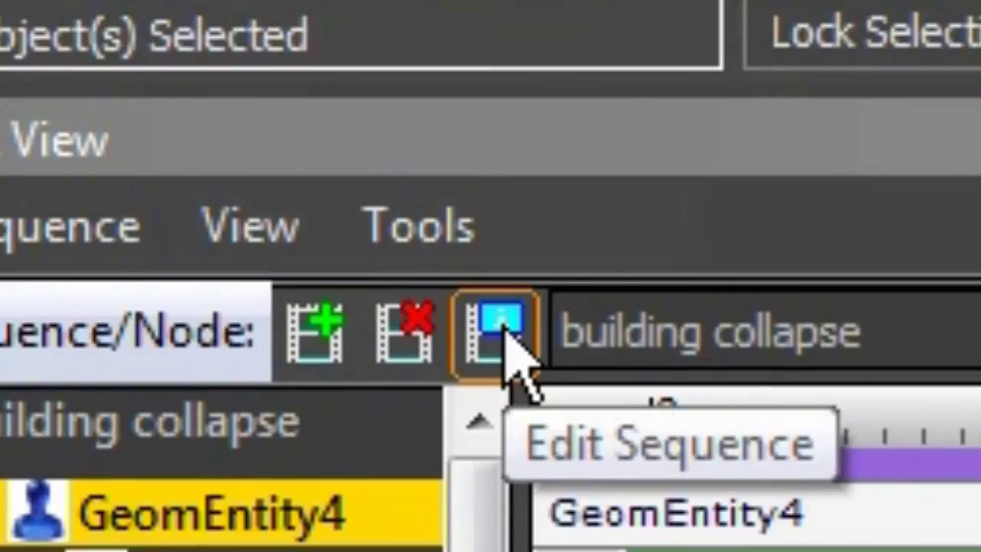
Set the building collapse sequence's end time to 15 seconds and scrub back through the fall
click(504, 331)
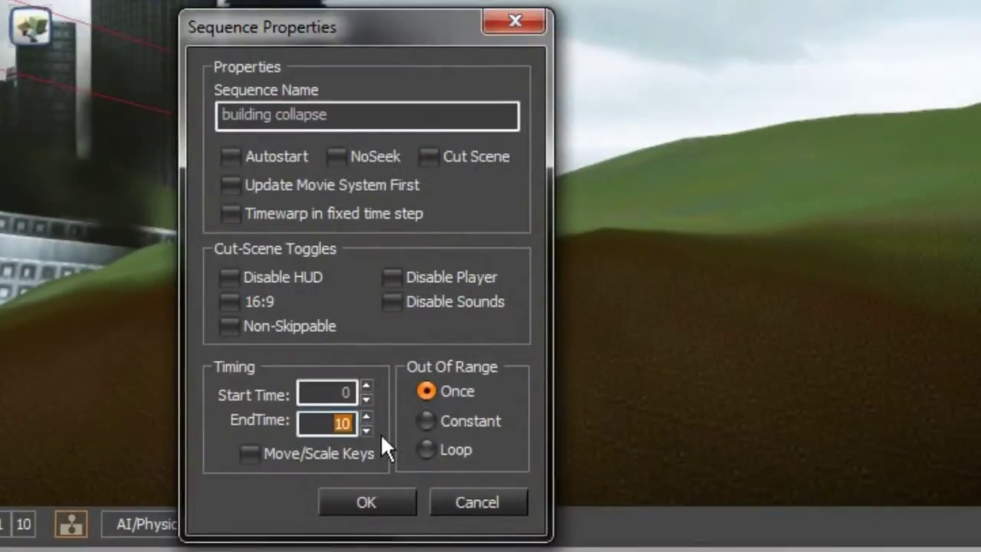
text(15)
click(366, 504)
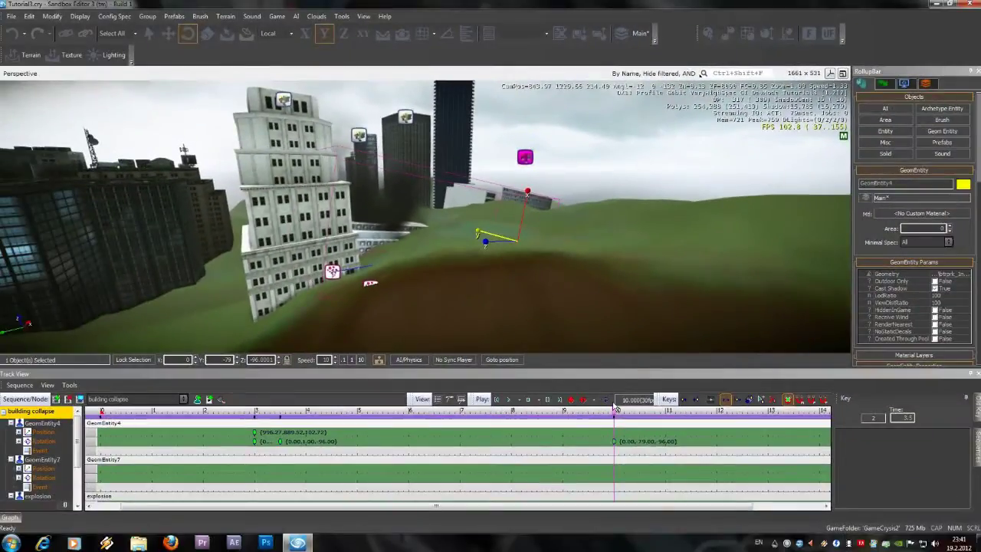
drag(631, 465, 405, 482)
drag(447, 422, 266, 414)
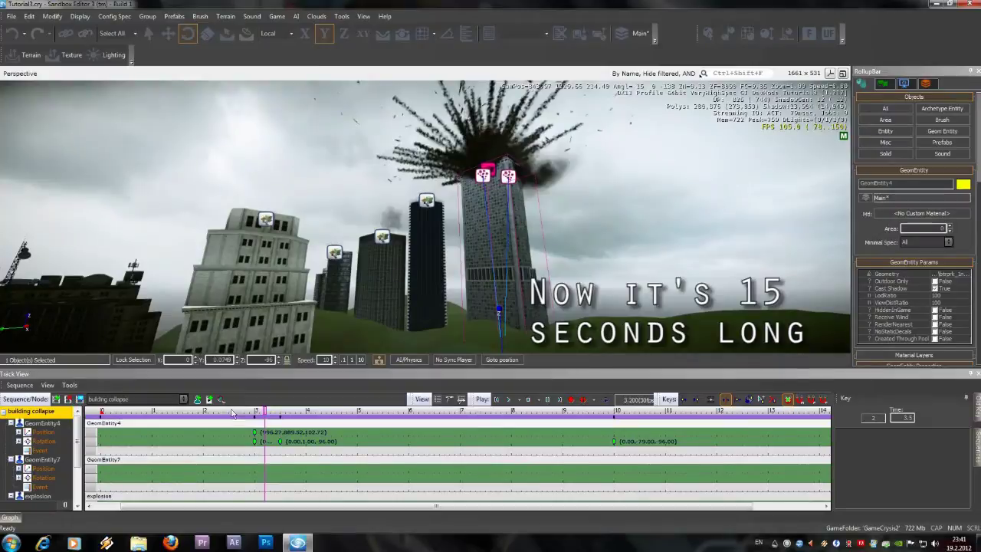
drag(265, 414, 230, 438)
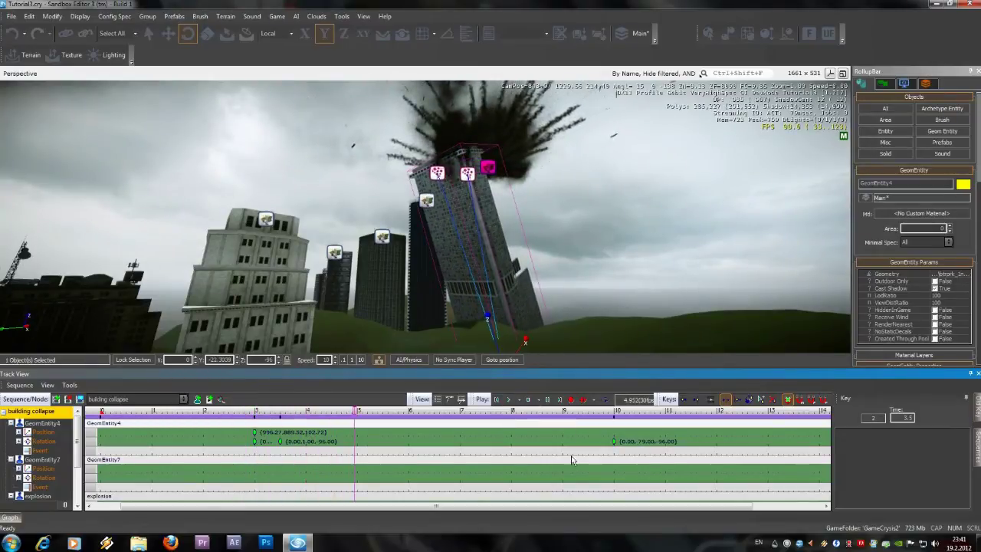
Retime GeomEntity4's rotation by nudging the slight-tilt key, playing back the collapse, and moving the 10-second key to 9 seconds
drag(280, 442, 303, 443)
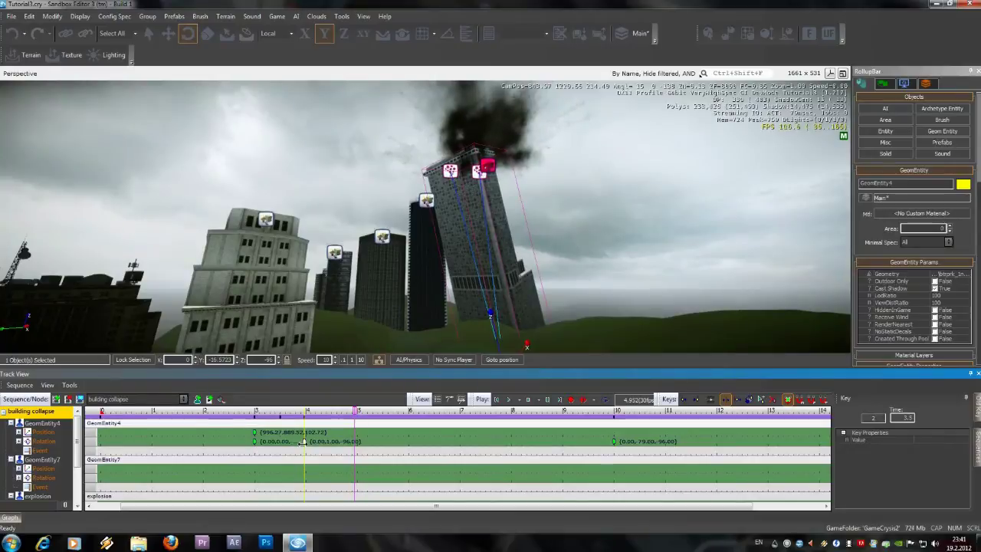
click(243, 413)
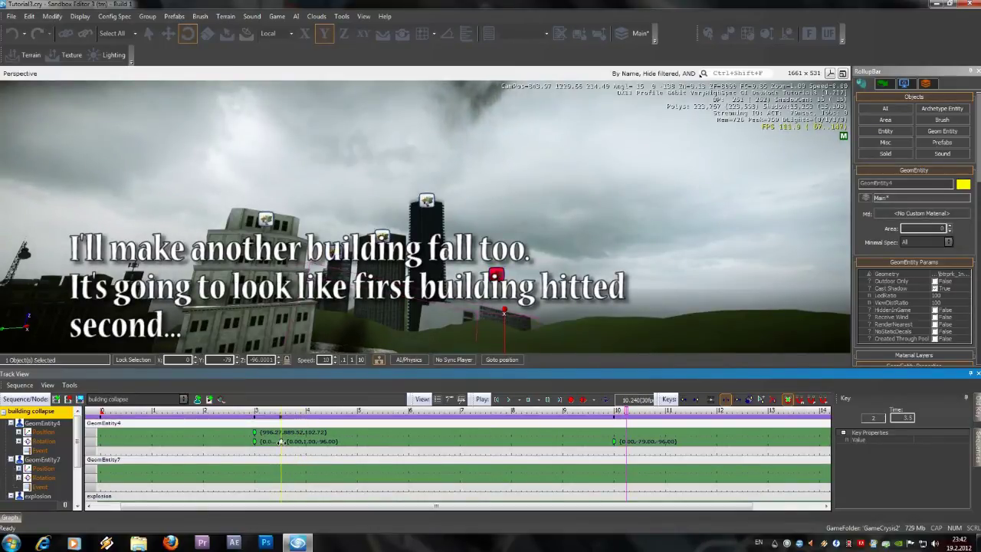
click(240, 411)
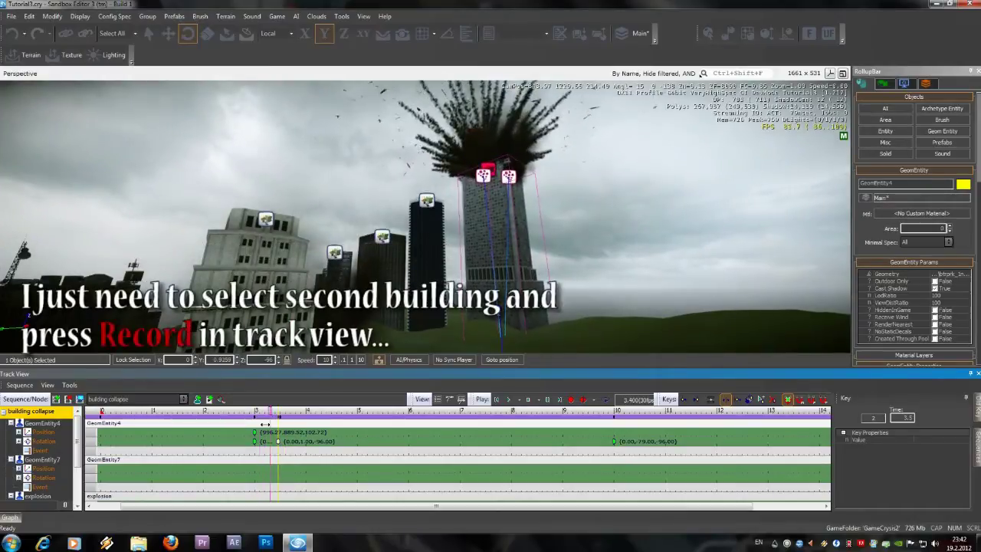
click(508, 399)
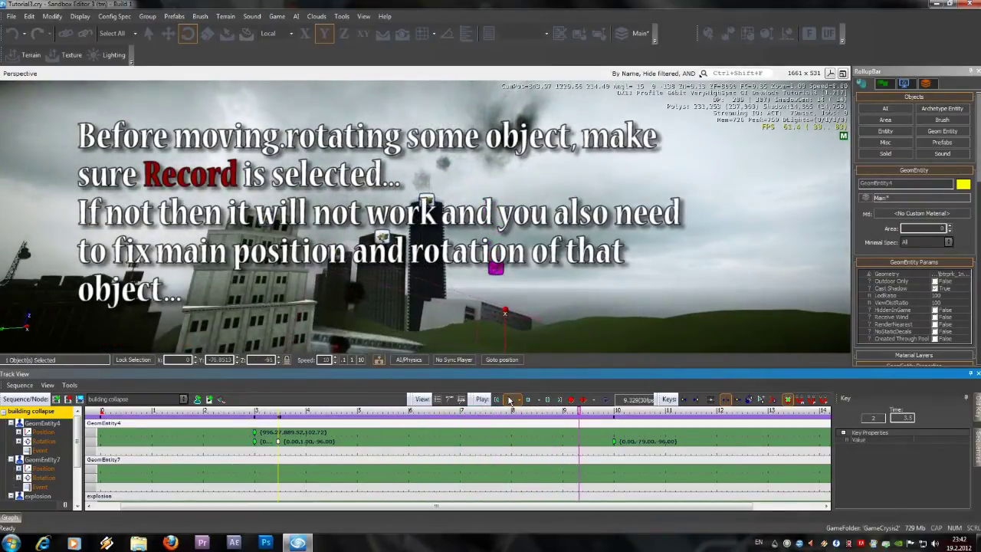
drag(612, 443, 564, 443)
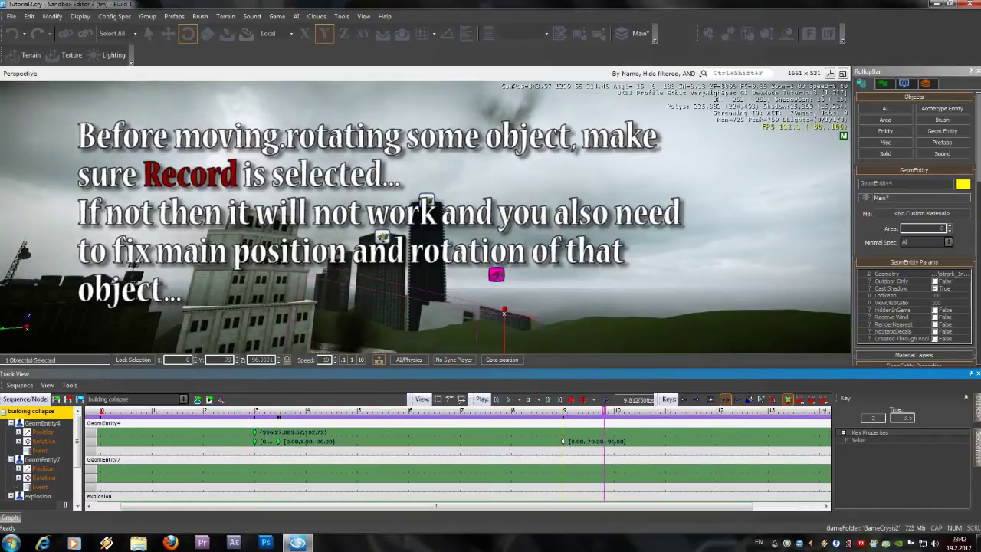
Select the white stepped building GeomEntity7, turn on recording, and select its node in the sequence
click(295, 273)
right_drag(295, 274, 264, 277)
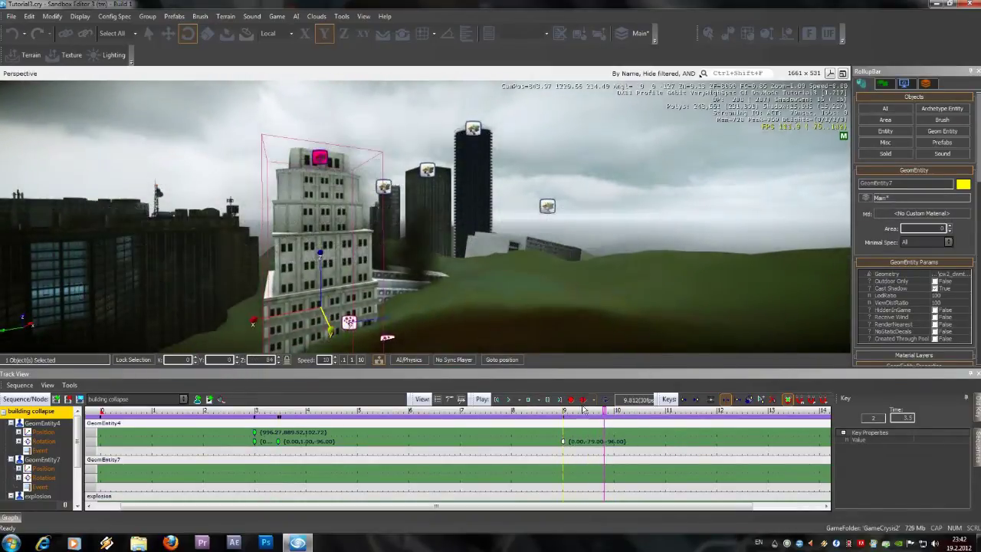
click(571, 400)
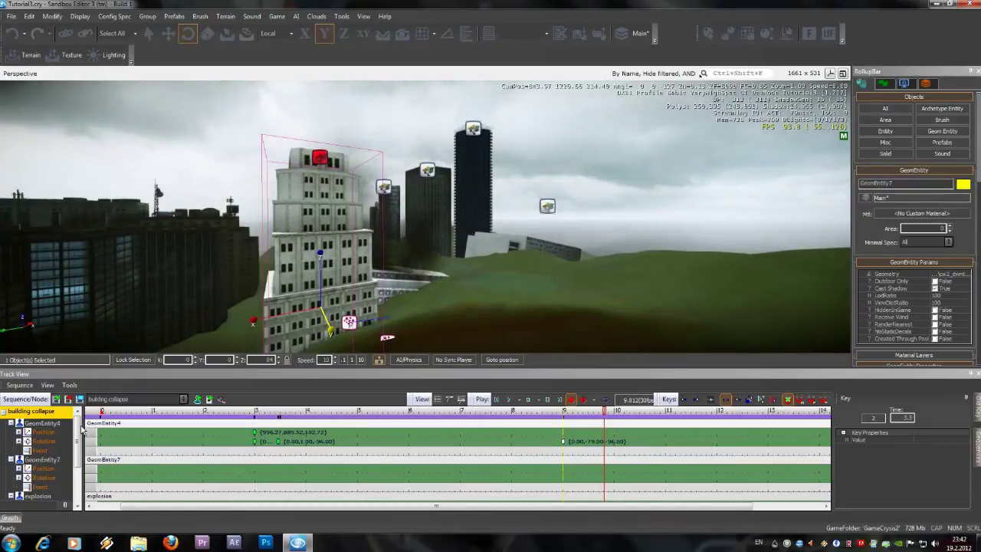
scroll(80, 435, down, 1)
click(54, 439)
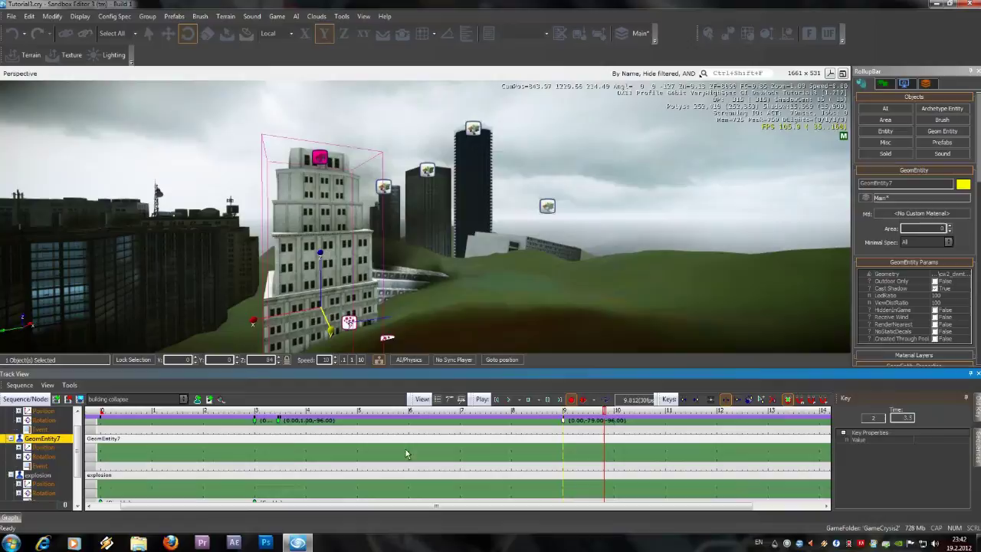
Add Position and Rotation keys to the GeomEntity7 node at 8 seconds
click(557, 414)
drag(563, 414, 513, 426)
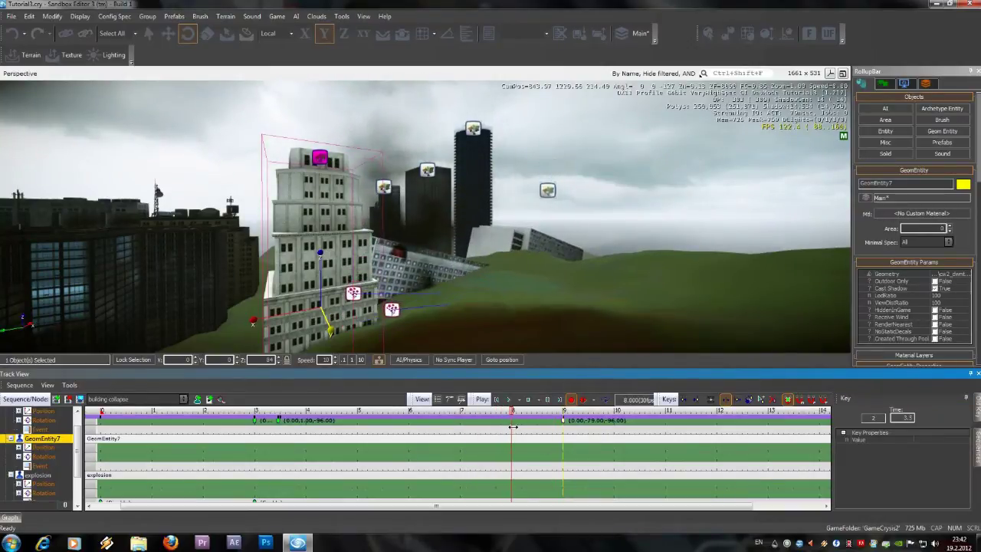
click(511, 447)
click(510, 457)
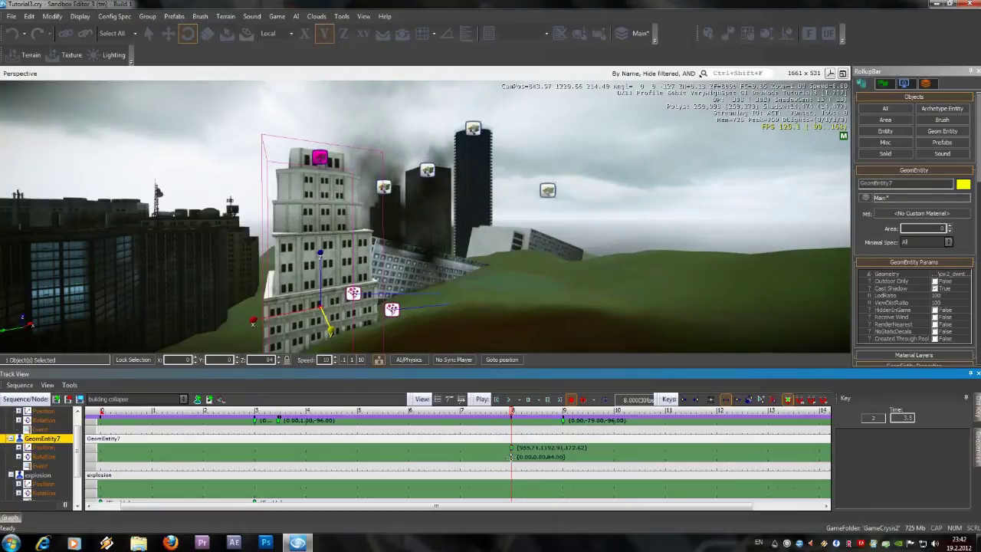
Scrub to 8.5 seconds and tilt the GeomEntity7 building to a Y rotation of -4 degrees
click(559, 413)
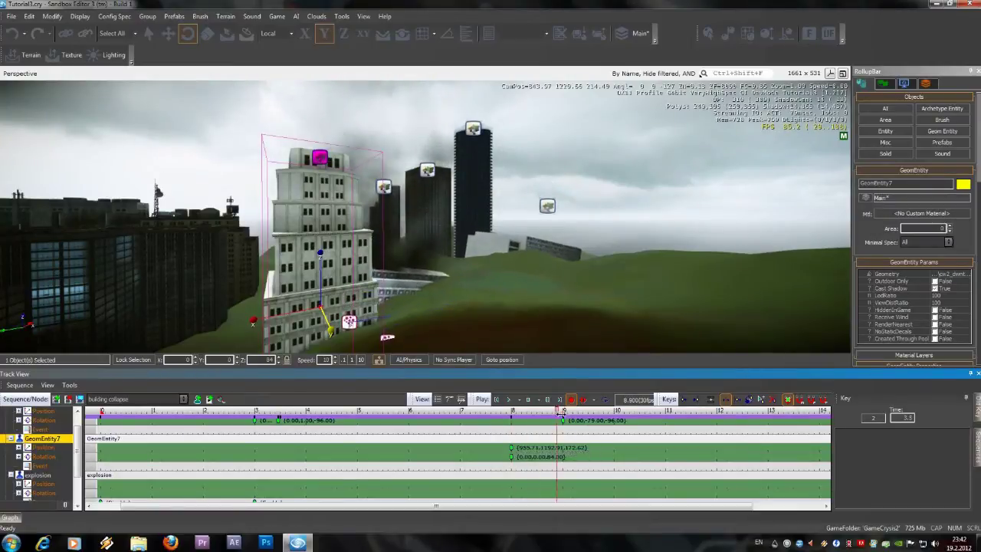
drag(563, 414, 536, 418)
drag(332, 303, 337, 314)
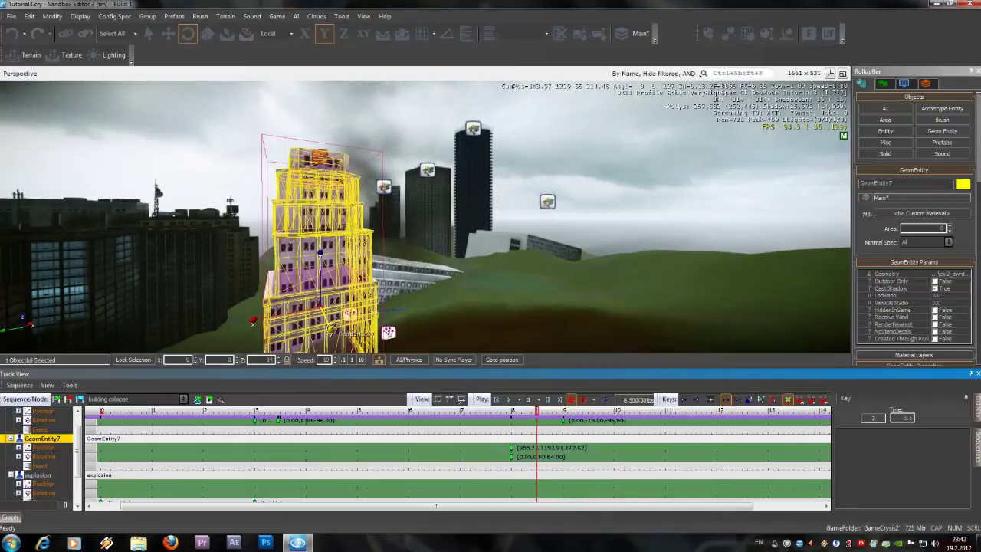
Move the playhead to 15 seconds and rotate the GeomEntity7 building so it topples over
drag(504, 414, 557, 424)
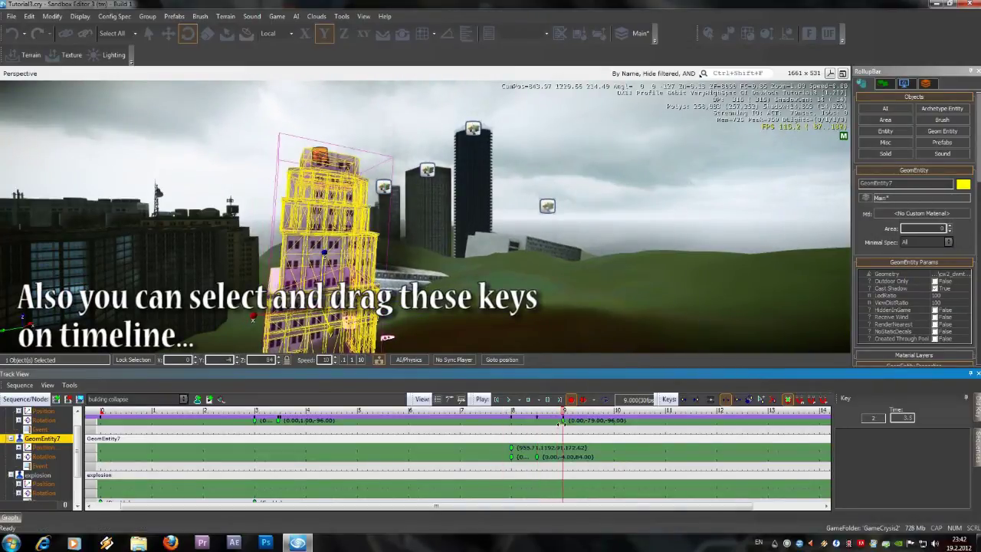
drag(563, 422, 680, 435)
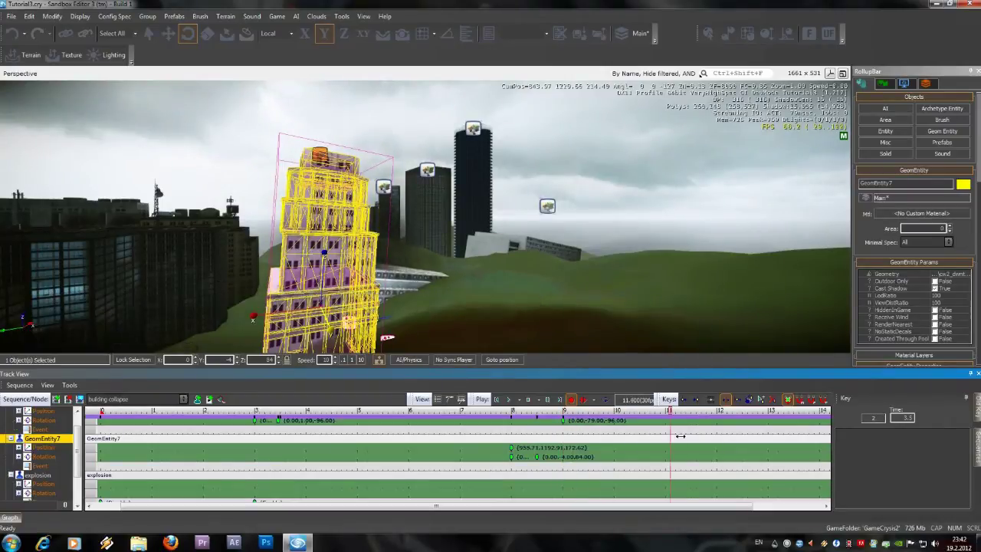
drag(491, 505, 560, 505)
click(816, 411)
right_drag(539, 276, 539, 276)
key(1)
drag(364, 248, 378, 171)
key(3)
right_drag(378, 171, 273, 115)
Move the toppled GeomEntity7 building to about X 1017.50, Y 1197.76, Z 151.84 at 15 seconds
key(1)
key(4)
drag(436, 221, 412, 151)
right_drag(411, 150, 406, 173)
key(3)
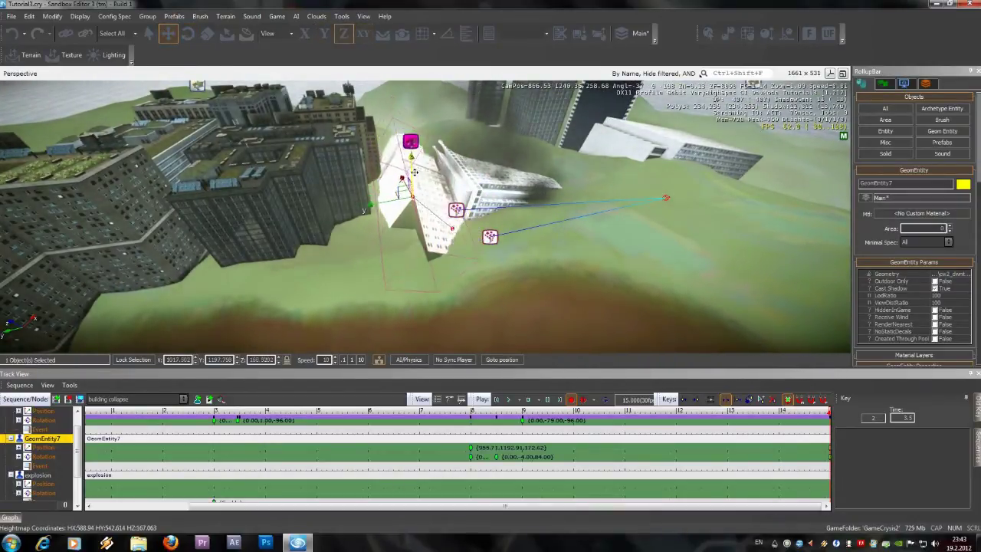
mouse_move(407, 184)
mouse_down()
mouse_move(521, 411)
mouse_move(758, 413)
mouse_up()
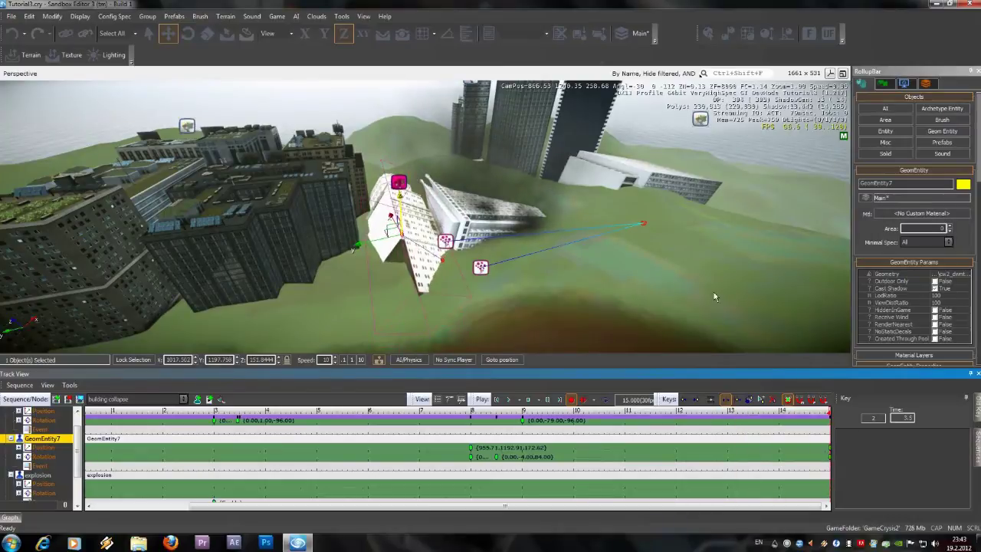
Hide the helpers, deselect the building, and watch the collapse sequence from a distant ground-level viewpoint
key(w)
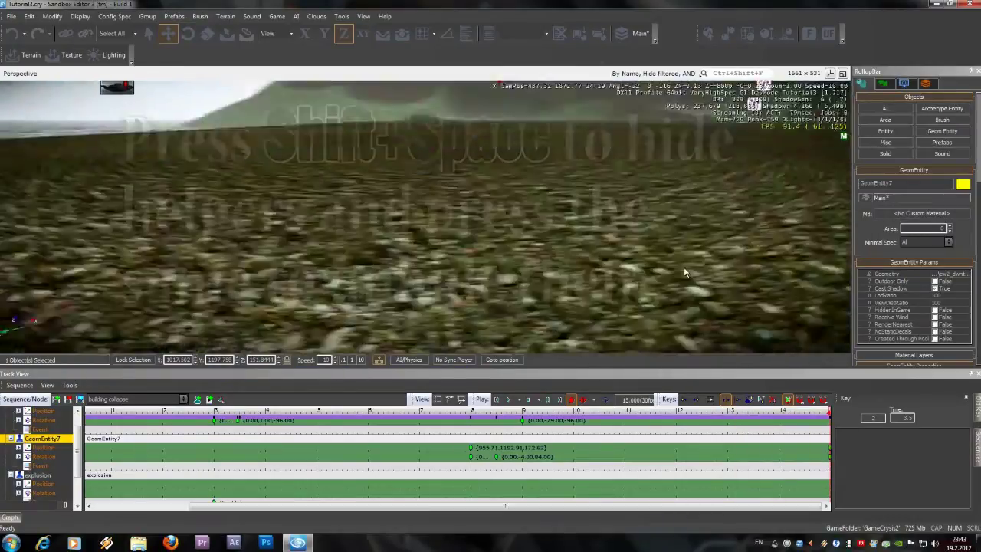
right_drag(684, 266, 674, 266)
key(w)
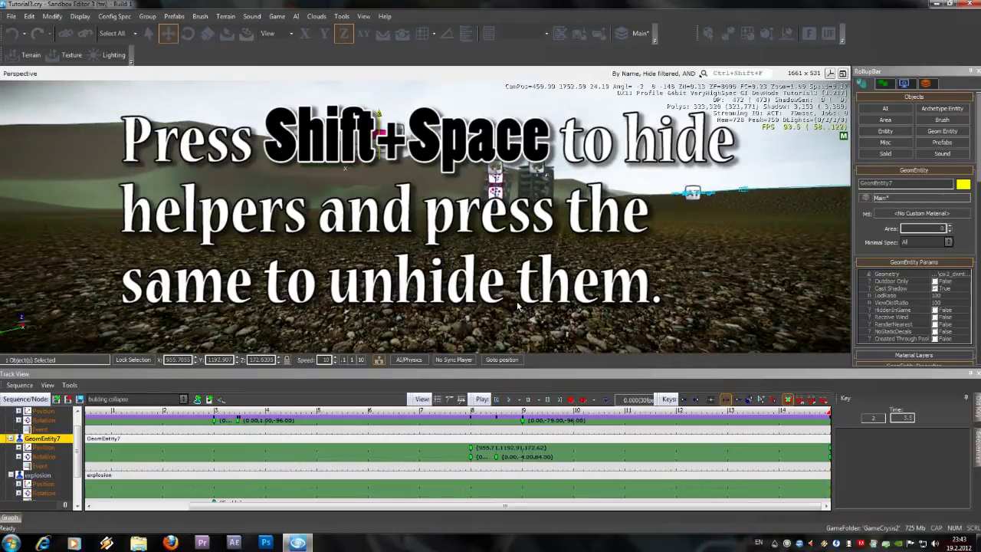
right_drag(518, 306, 404, 192)
key(shift+space)
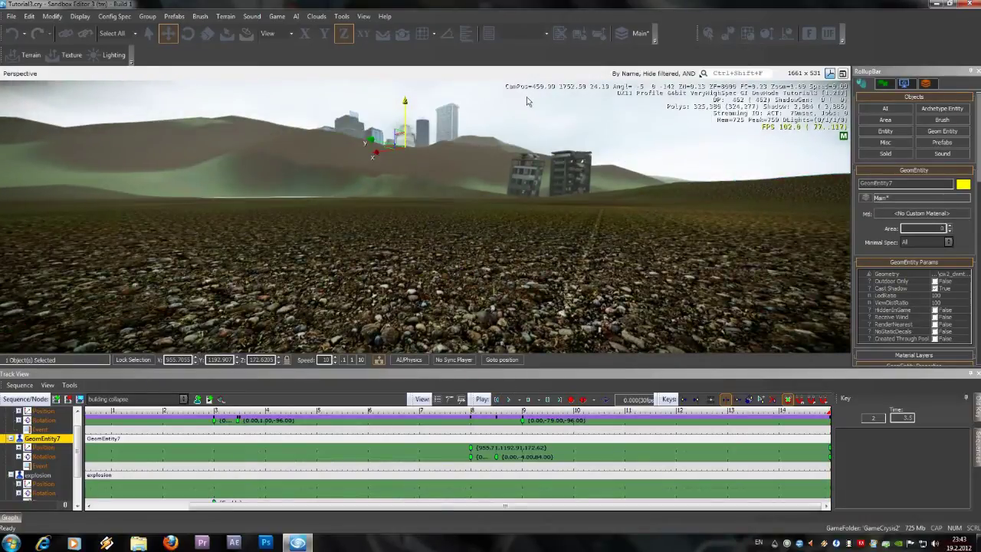
click(494, 327)
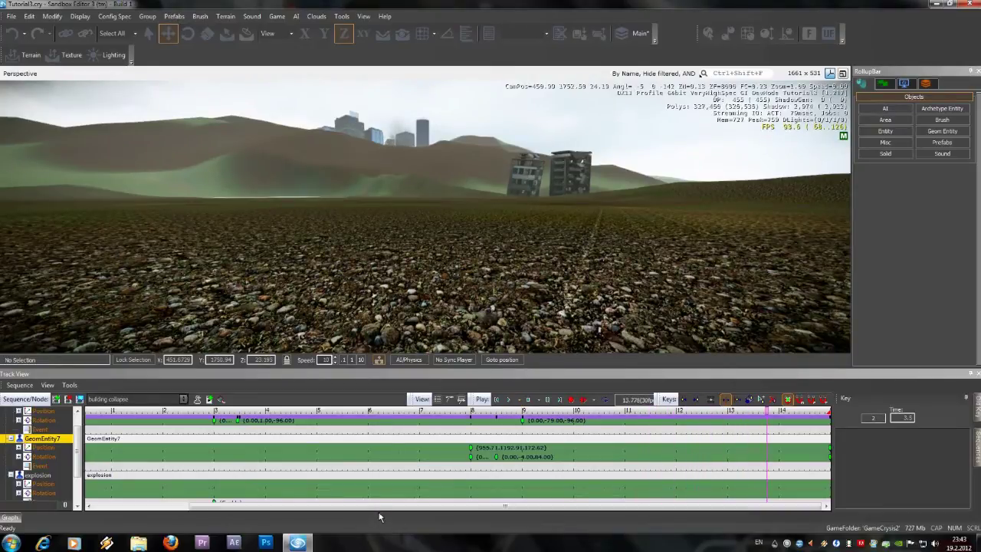
Move GeomEntity7's final position and rotation keys to about 12.6 seconds
click(825, 455)
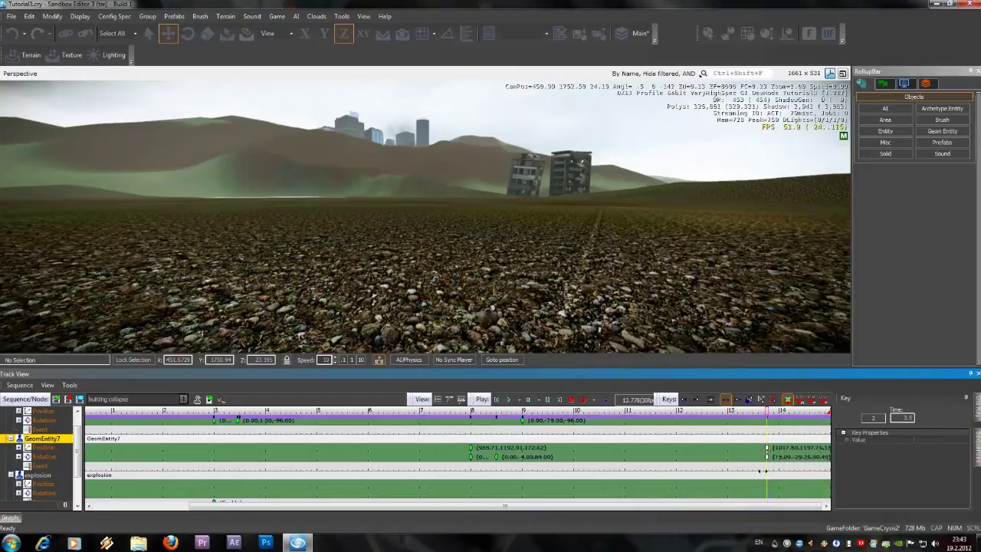
mouse_move(732, 466)
mouse_down()
mouse_move(694, 464)
mouse_move(735, 464)
mouse_move(705, 464)
mouse_up()
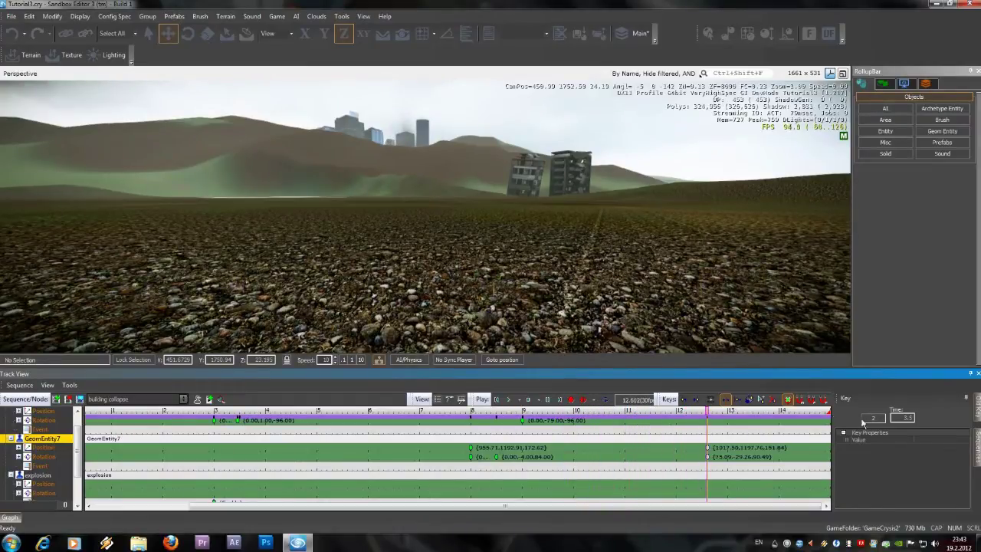
scroll(90, 452, down, 2)
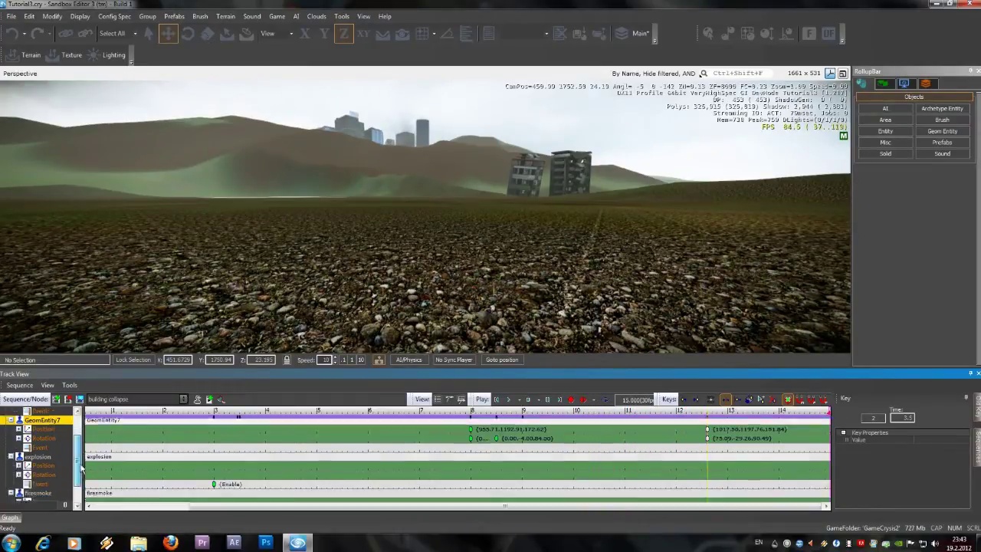
click(43, 456)
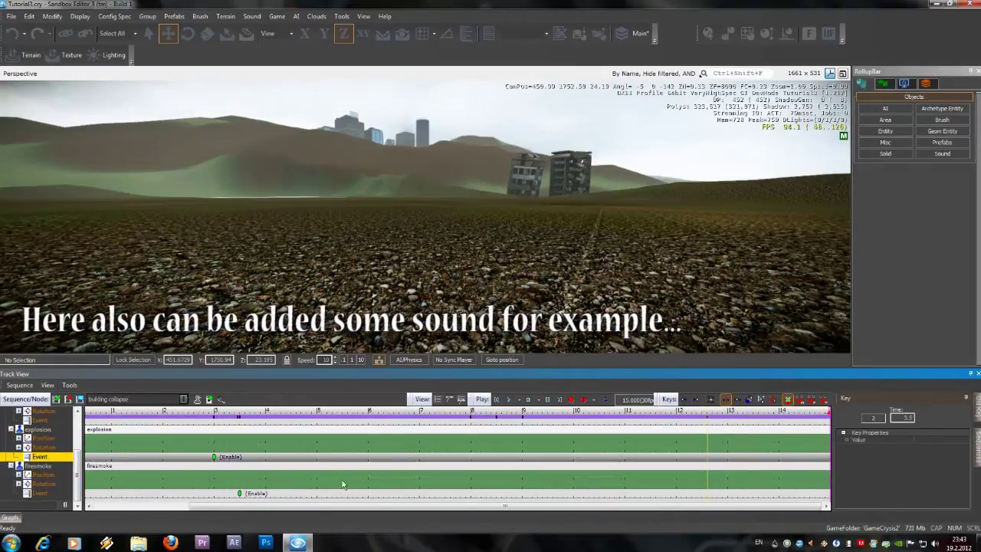
double_click(823, 459)
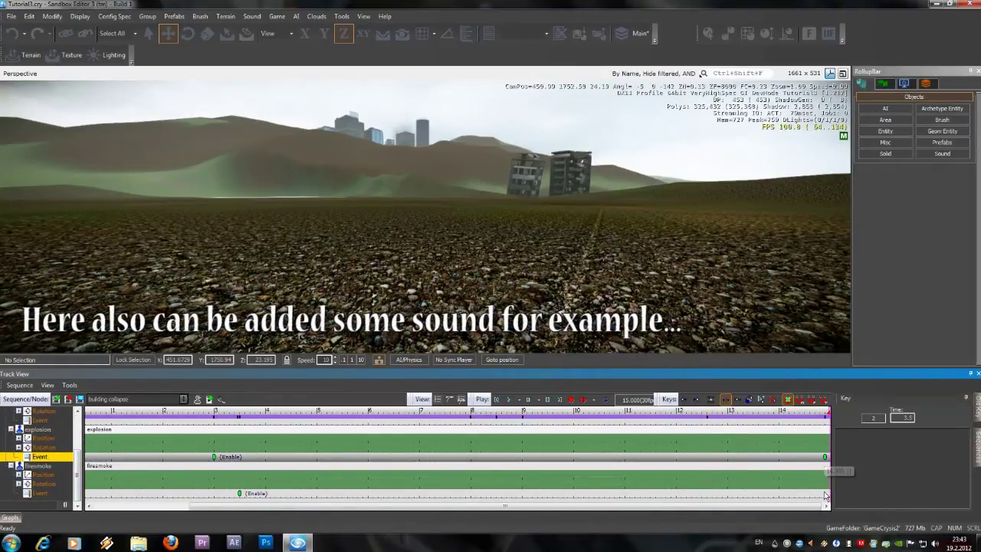
double_click(825, 494)
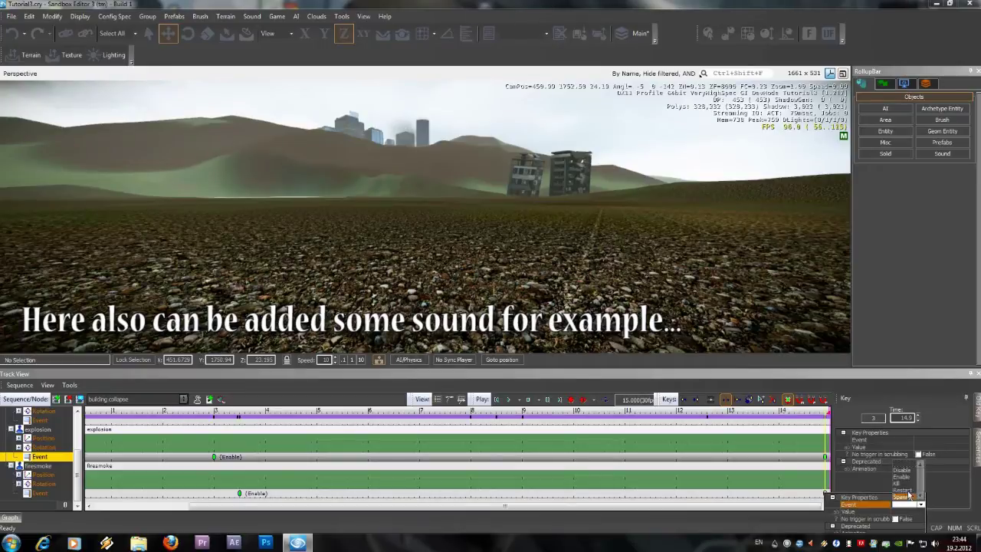
click(902, 469)
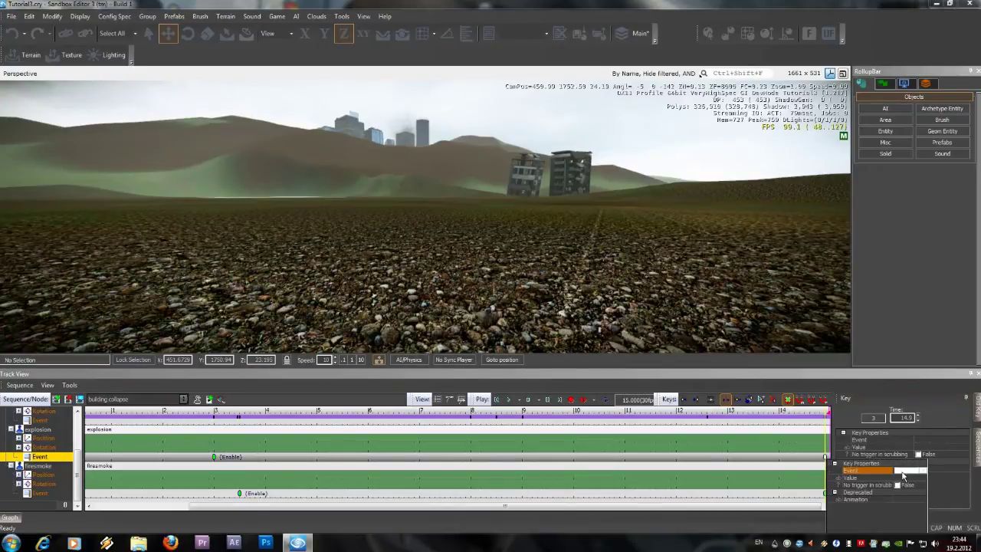
click(822, 455)
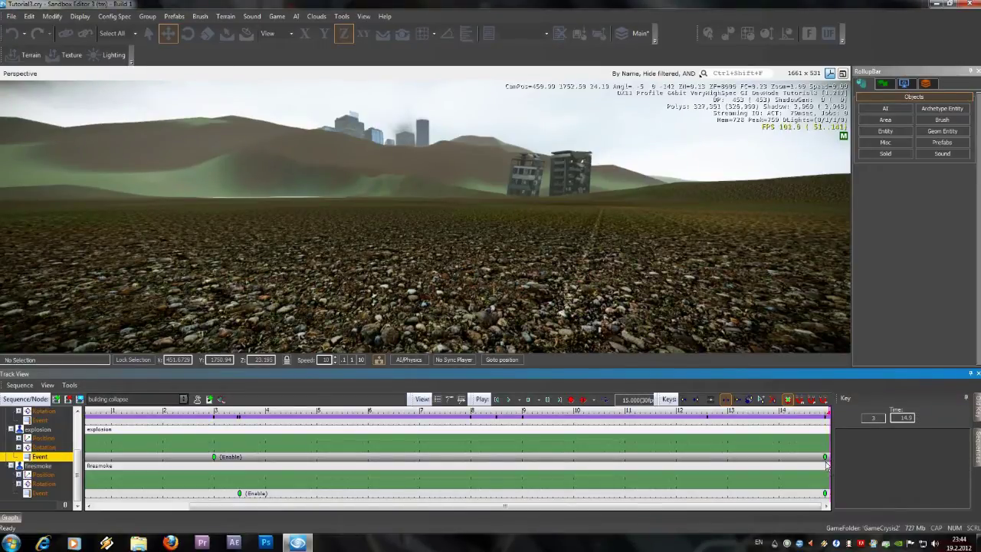
click(824, 457)
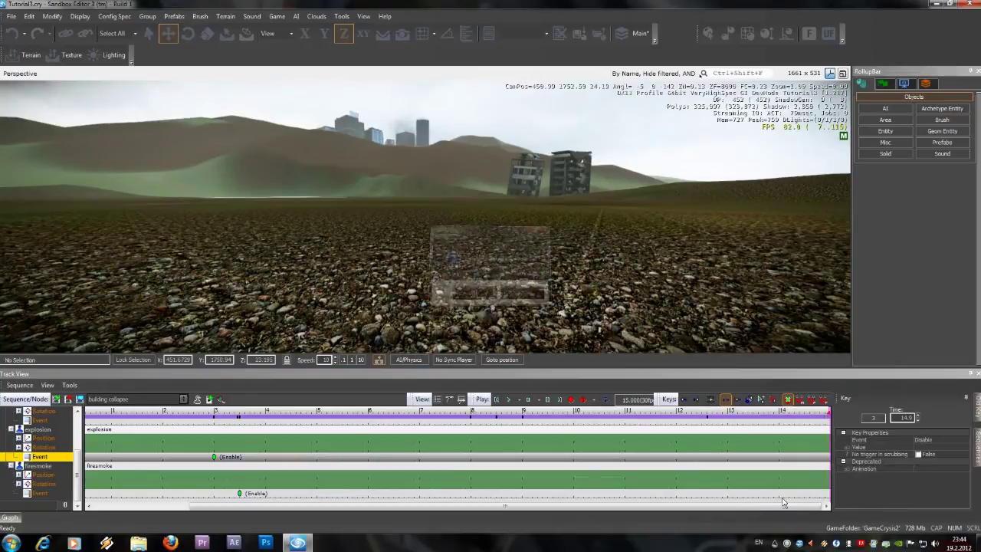
Add a Sound track to GeomEntity4 and place a key on it at 0 seconds
scroll(91, 458, up, 5)
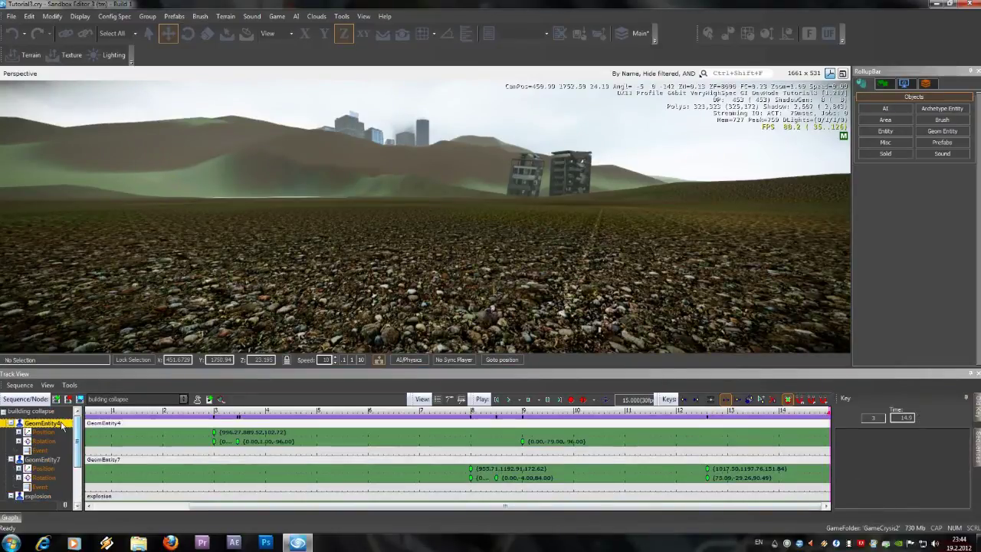
right_click(47, 423)
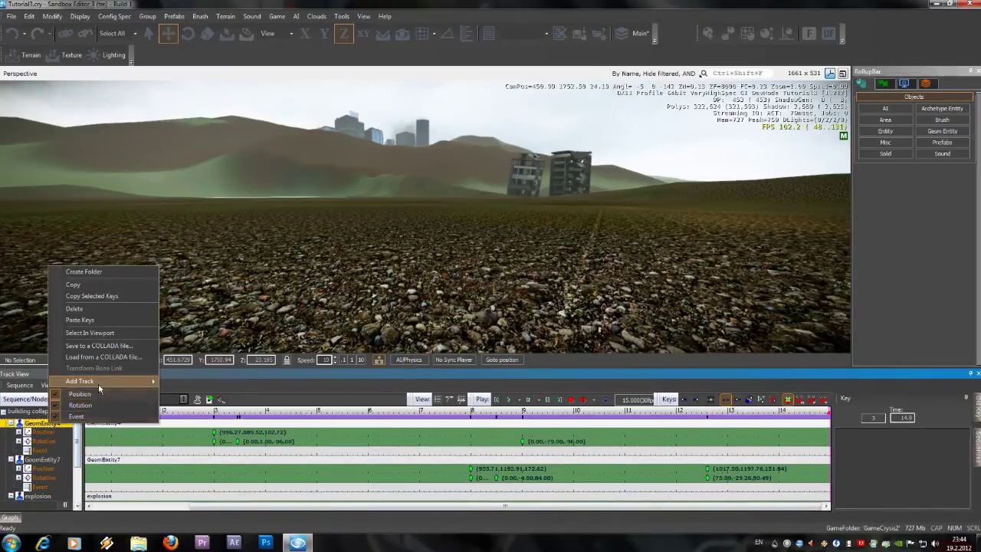
mouse_move(98, 383)
click(201, 405)
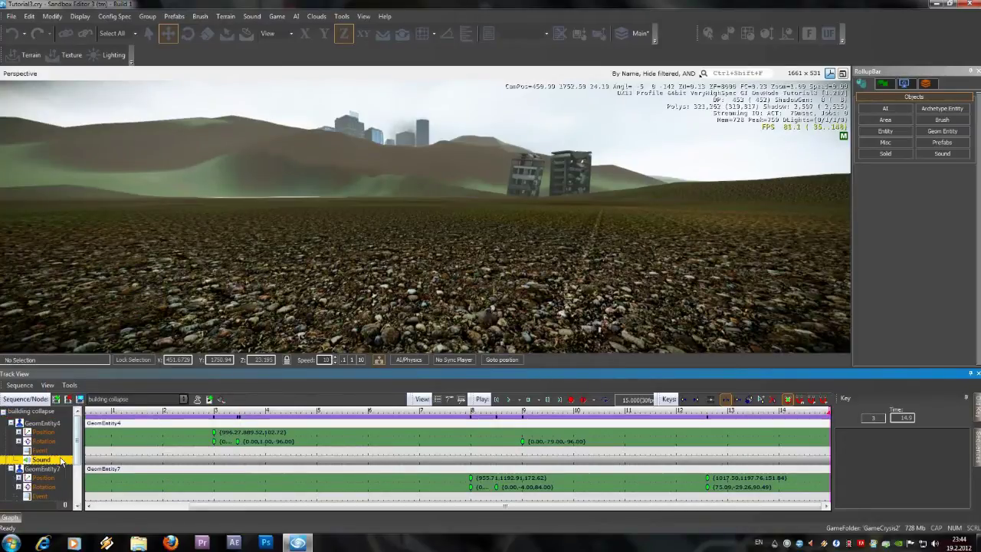
drag(473, 507, 213, 507)
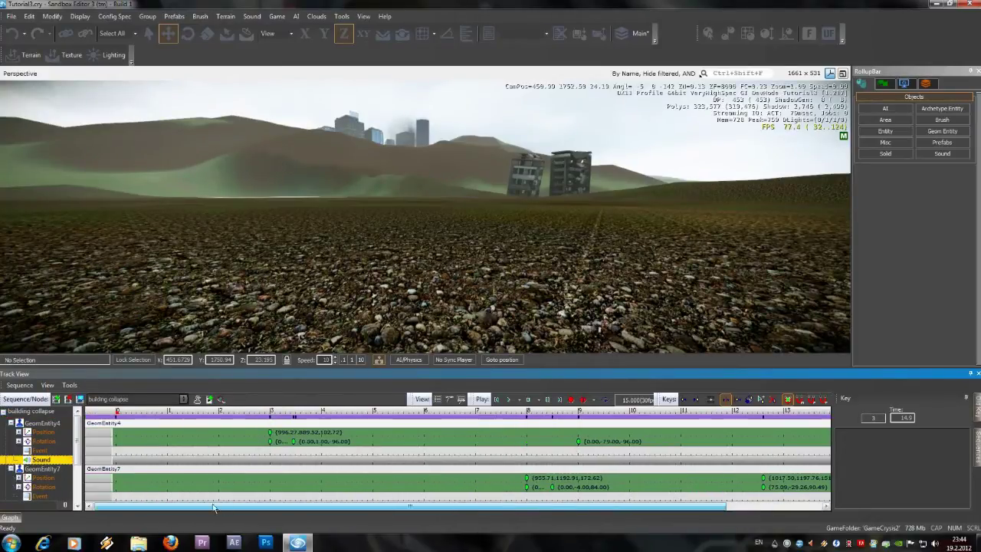
double_click(116, 462)
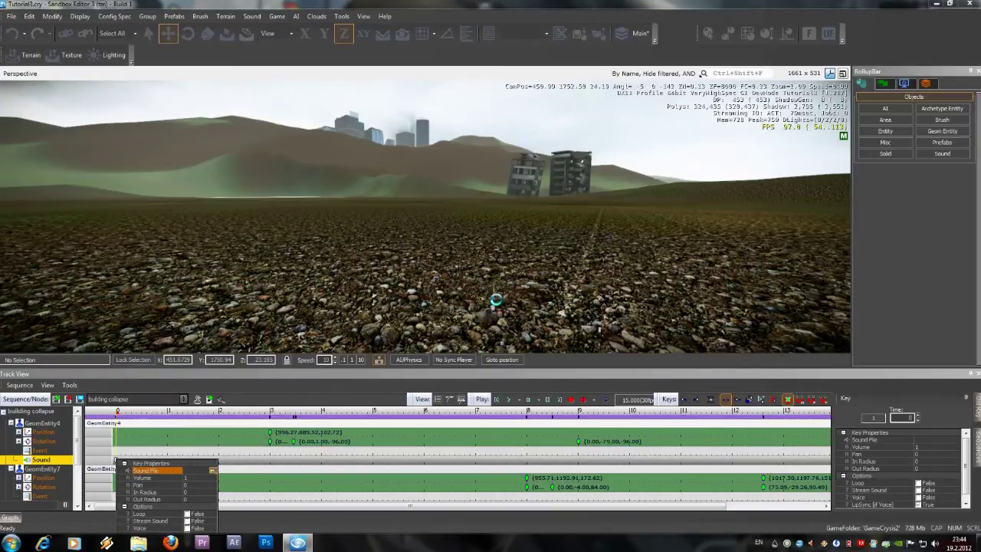
Assign the generic_large explosion from sounds/physics_particles to the sound key and shift the key to about 3 seconds
drag(214, 371, 215, 412)
scroll(204, 441, down, 10)
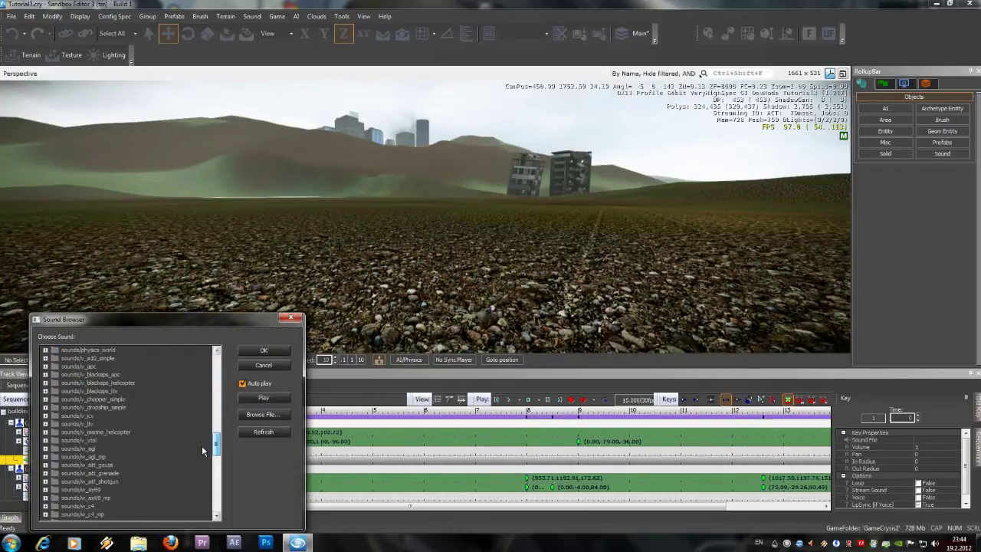
scroll(188, 441, up, 10)
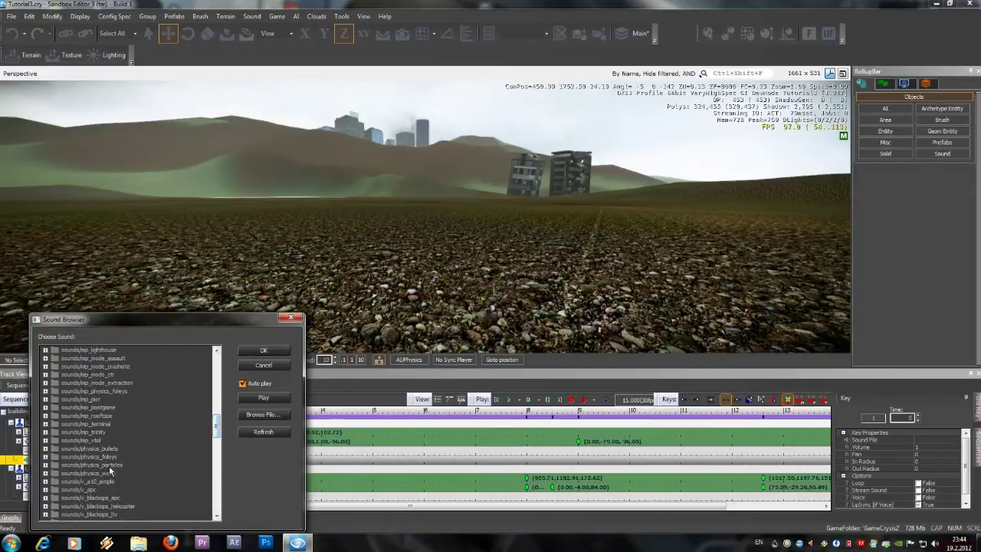
double_click(69, 466)
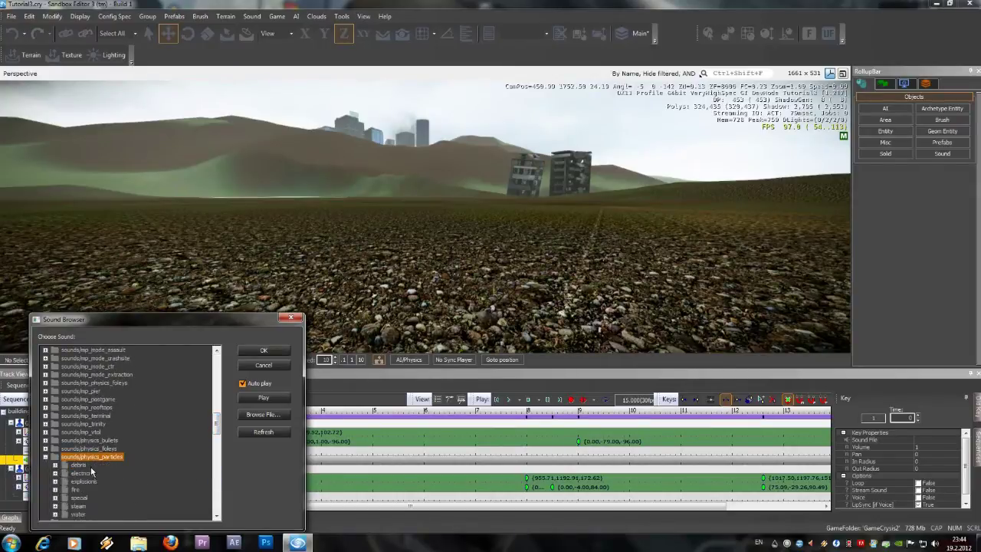
double_click(87, 483)
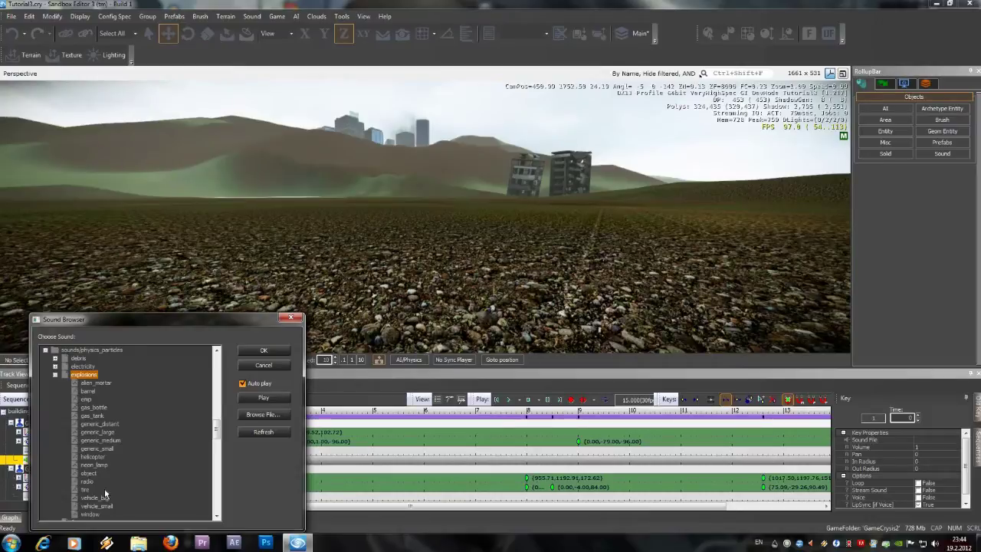
click(264, 351)
click(179, 453)
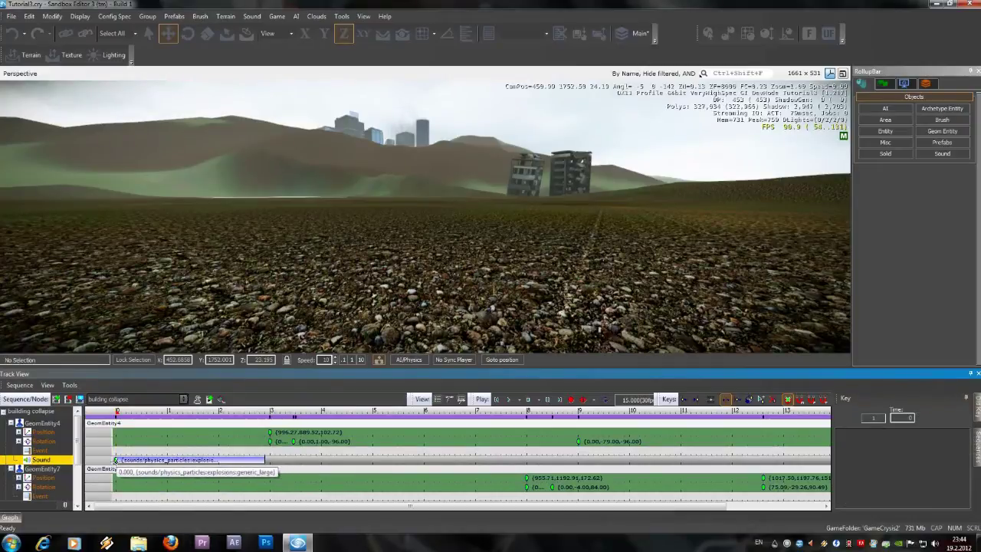
drag(116, 460, 227, 463)
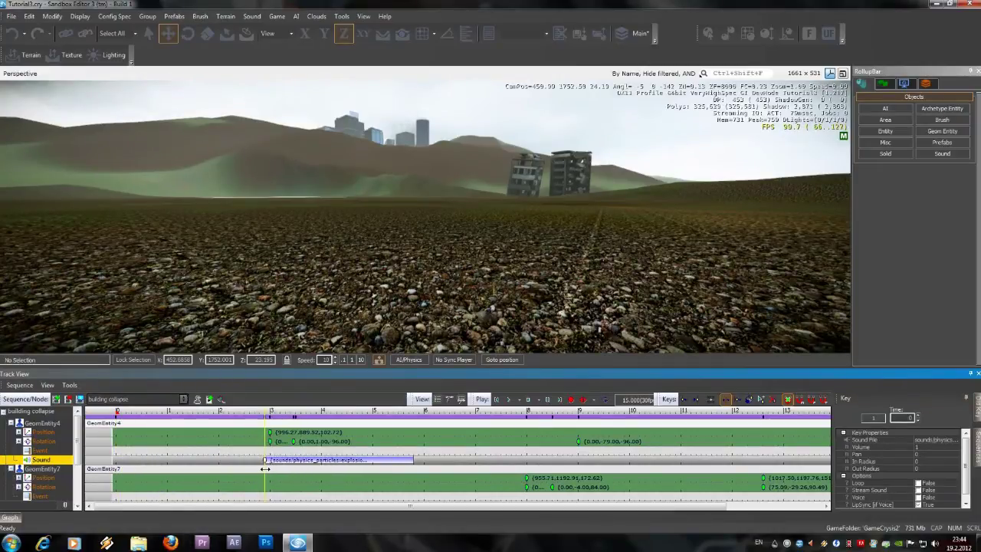
drag(265, 467, 268, 467)
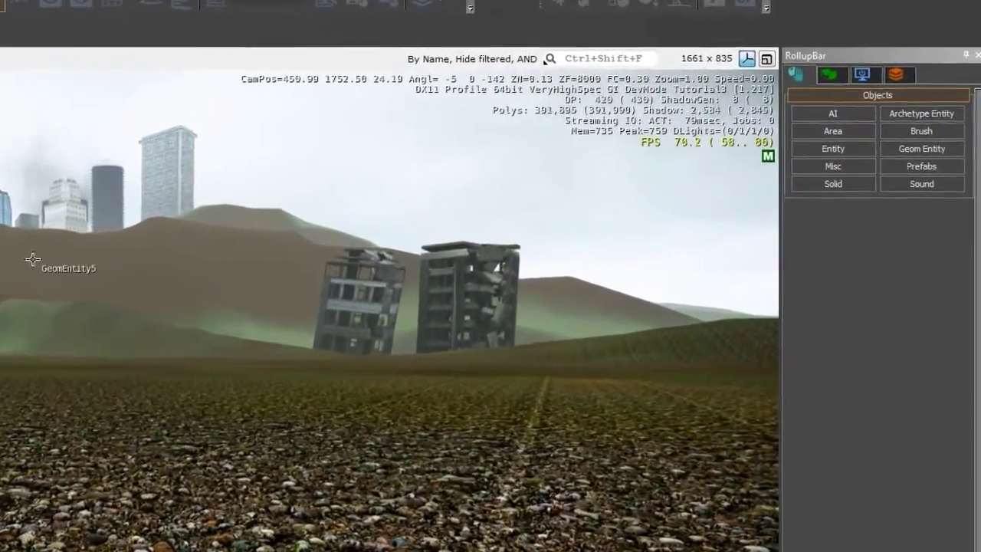
Choose the ProximityTrigger entity from the Triggers category as the object to create
right_drag(32, 258, 183, 294)
right_drag(429, 48, 430, 49)
right_drag(314, 40, 259, 37)
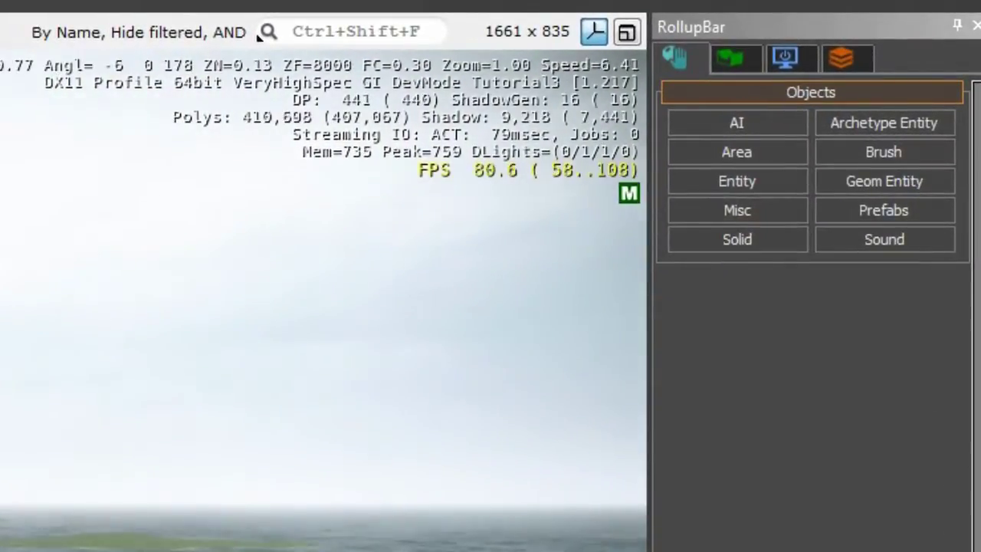
key(w)
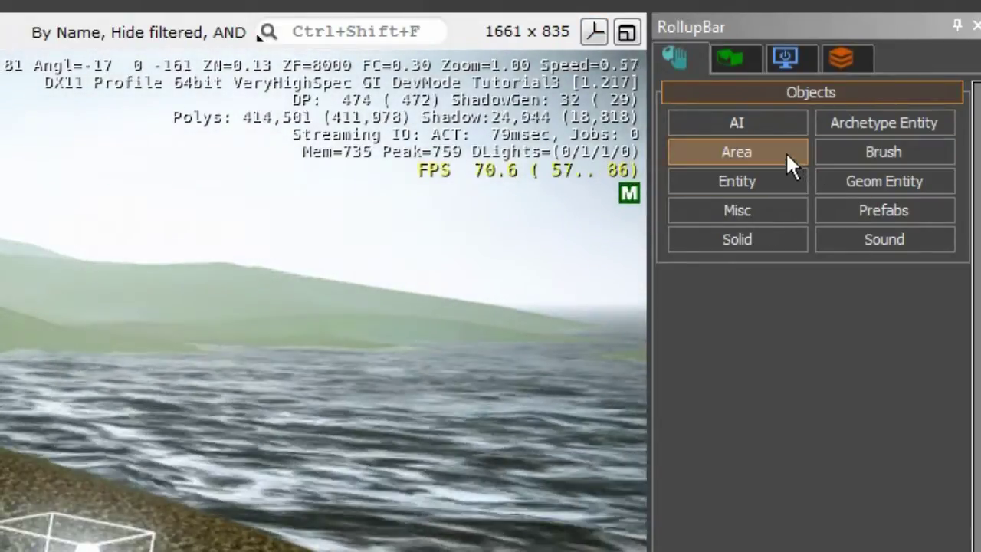
click(788, 153)
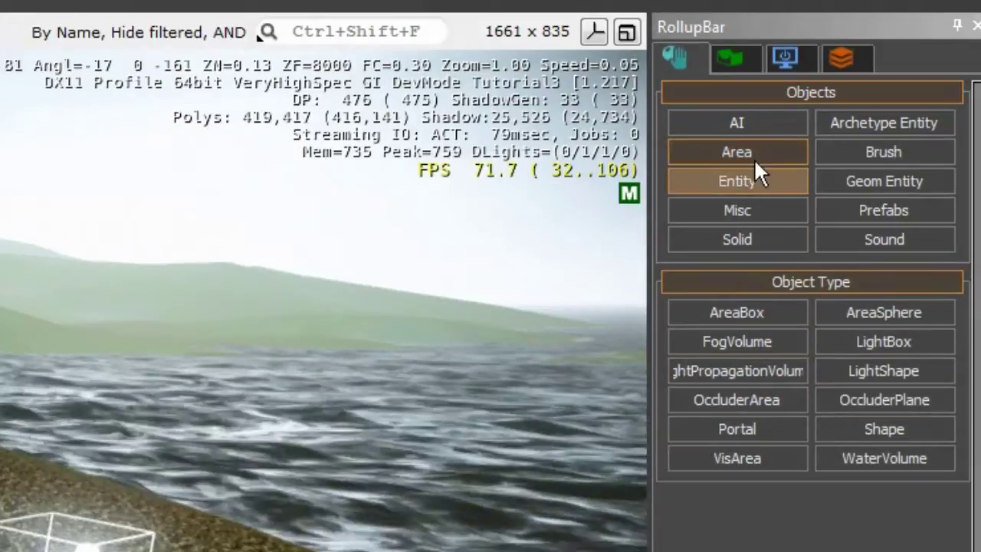
click(744, 184)
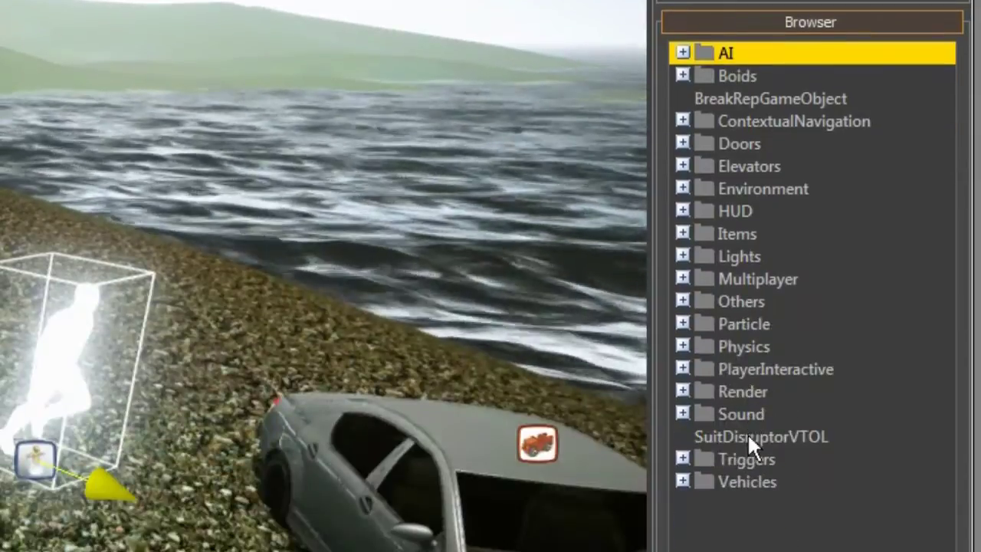
double_click(749, 460)
drag(950, 418, 949, 479)
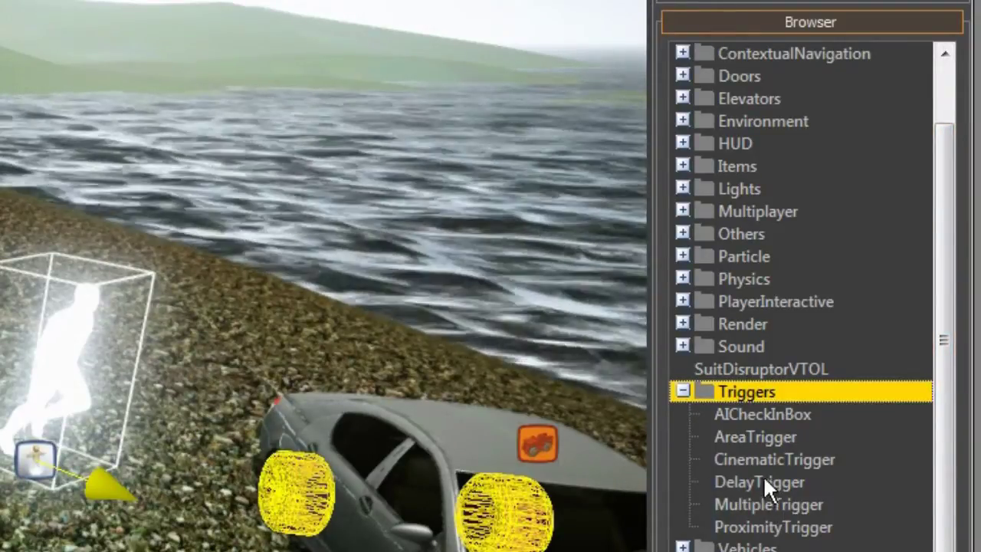
click(787, 526)
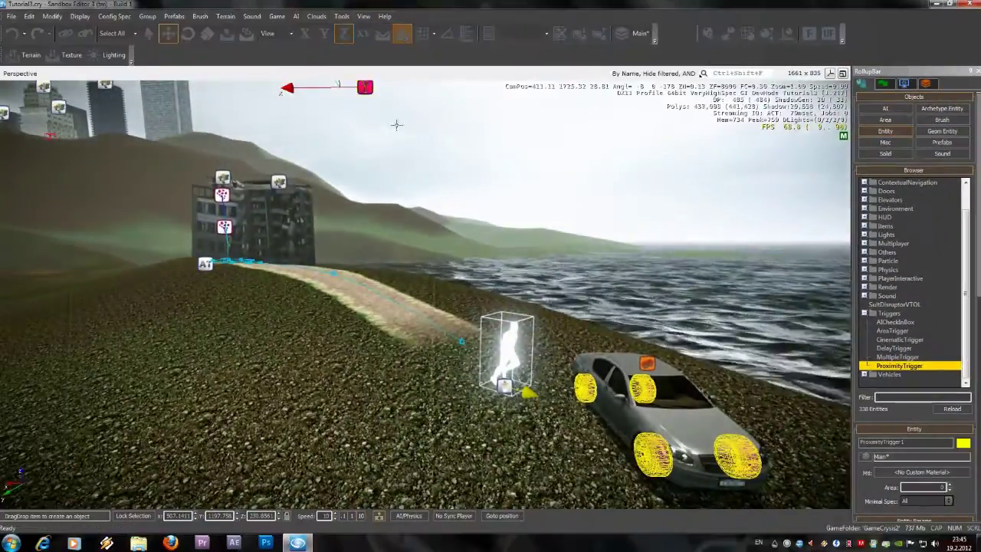
Place the ProximityTrigger on the dirt path ahead of the player spawn, at about X 411.7, Y 1710.4
scroll(396, 186, up, 5)
scroll(415, 196, down, 5)
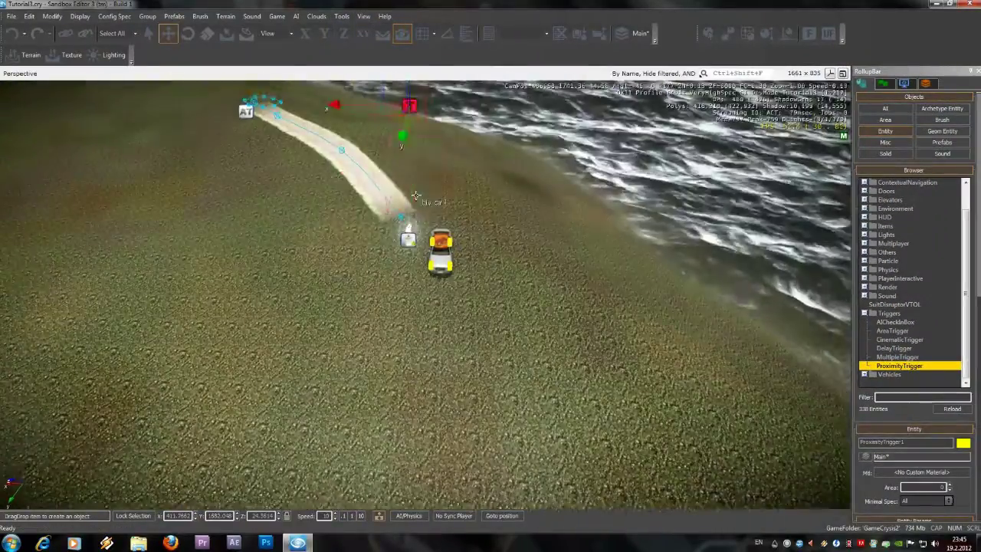
scroll(415, 196, up, 2)
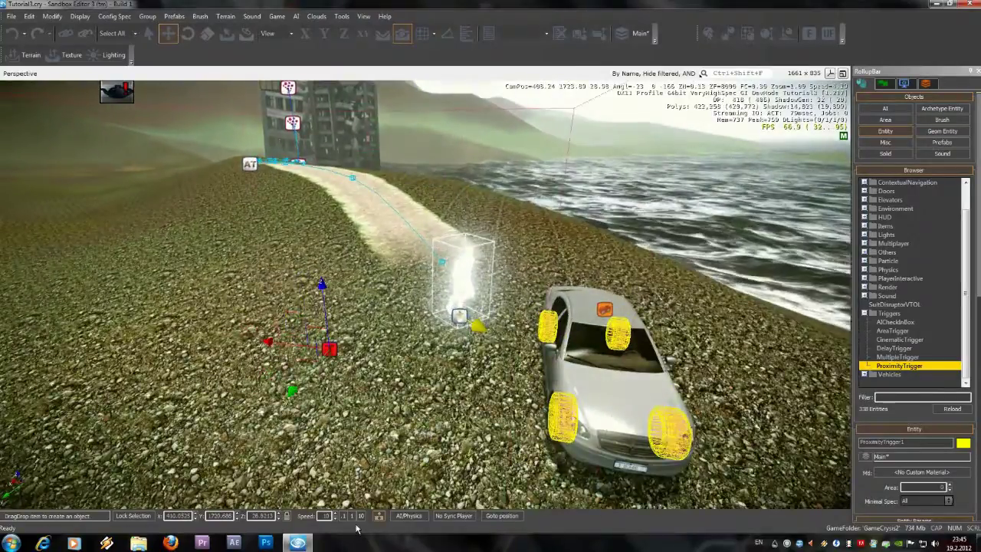
right_drag(415, 196, 367, 400)
scroll(366, 401, up, 2)
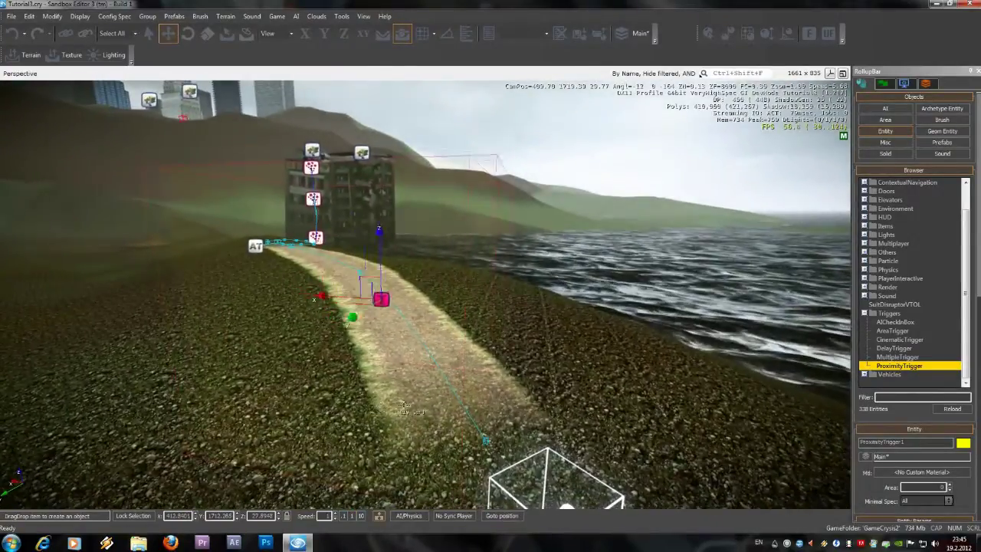
click(433, 377)
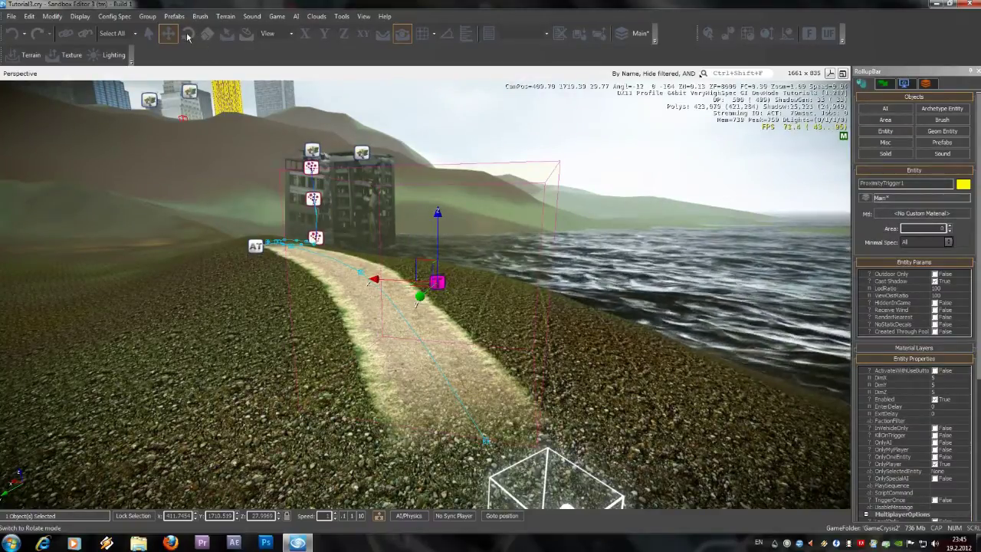
right_drag(427, 219, 427, 219)
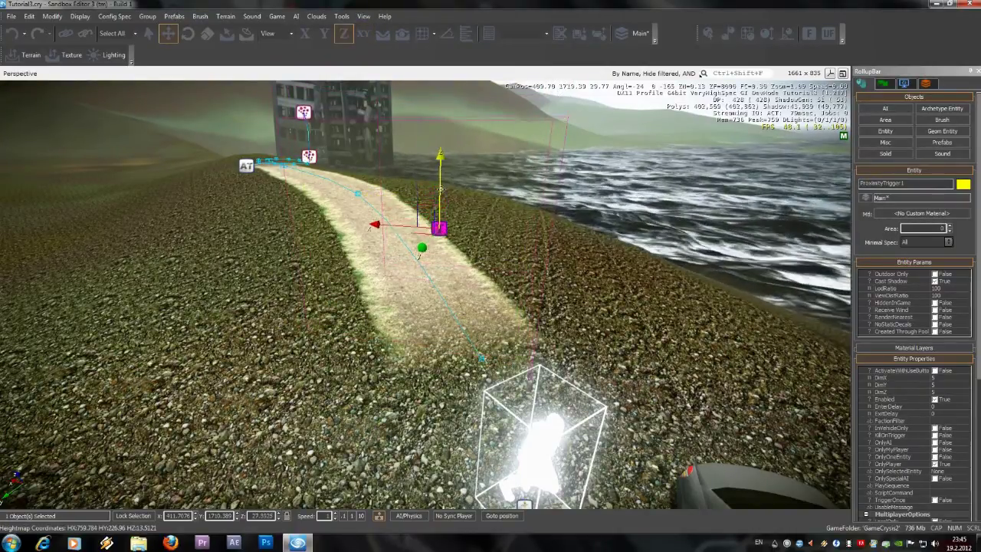
scroll(442, 214, down, 5)
scroll(443, 218, up, 10)
right_drag(442, 217, 453, 276)
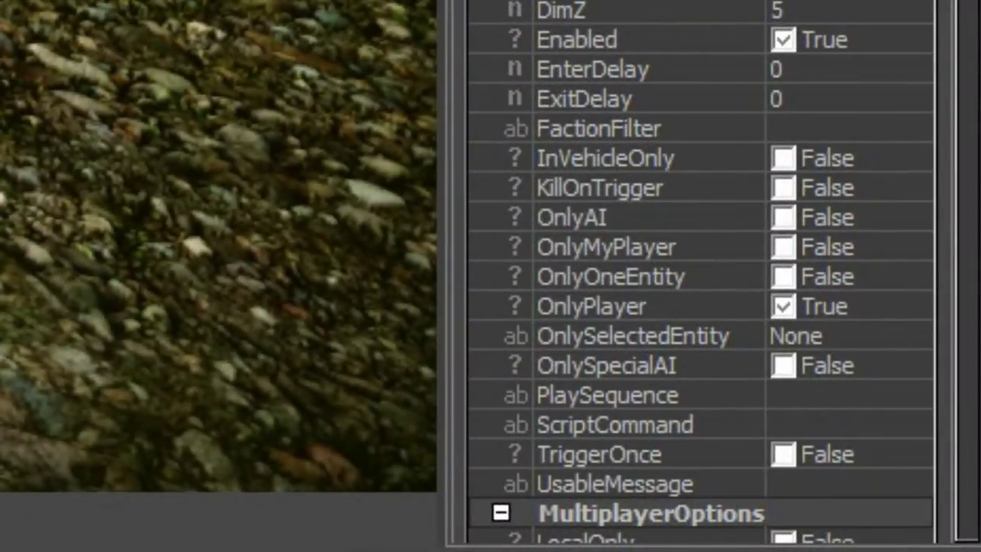
Enable the TriggerOnce property of the ProximityTrigger
scroll(968, 9, down, 3)
click(783, 300)
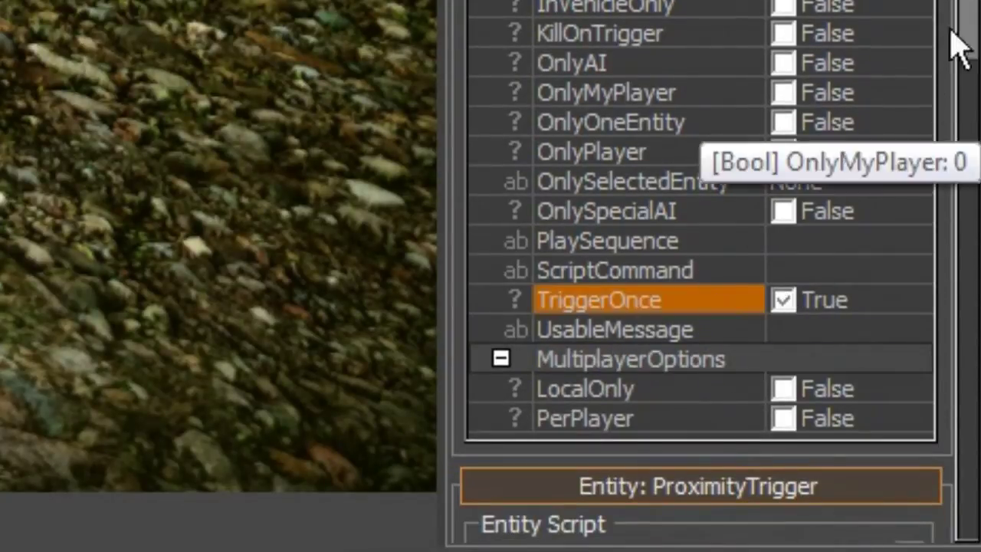
scroll(974, 60, down, 2)
scroll(930, 186, down, 8)
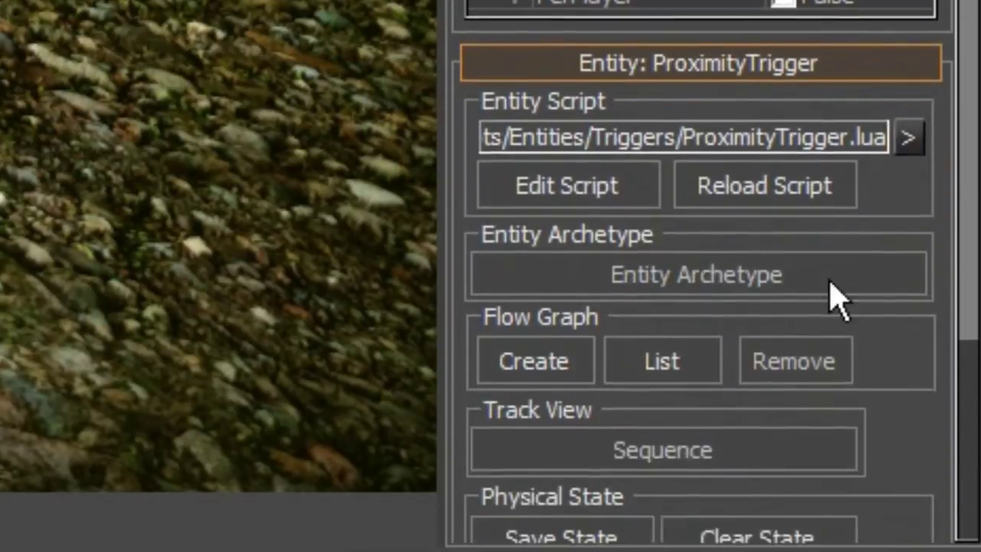
Create a flow graph for the ProximityTrigger in a group named building collapse
click(552, 317)
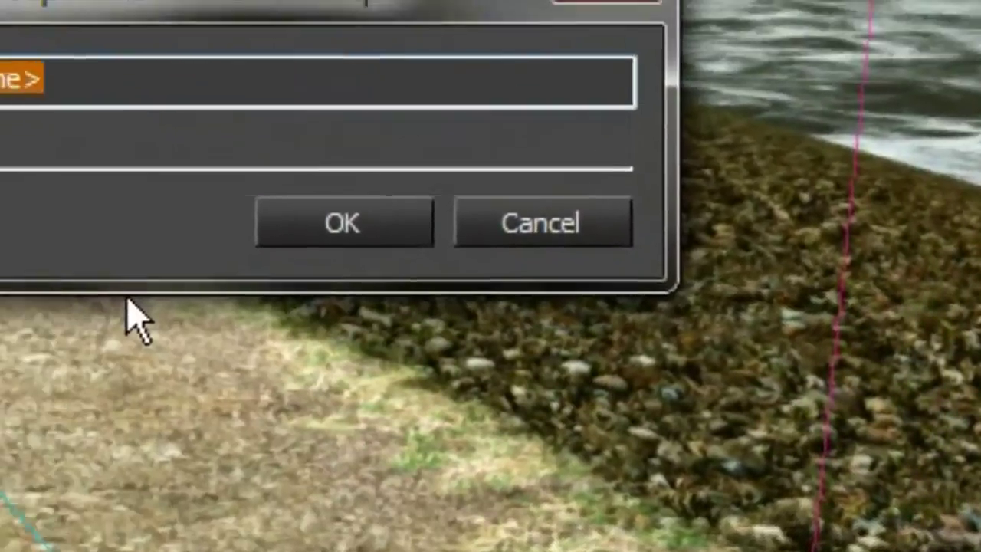
text(building collaps)
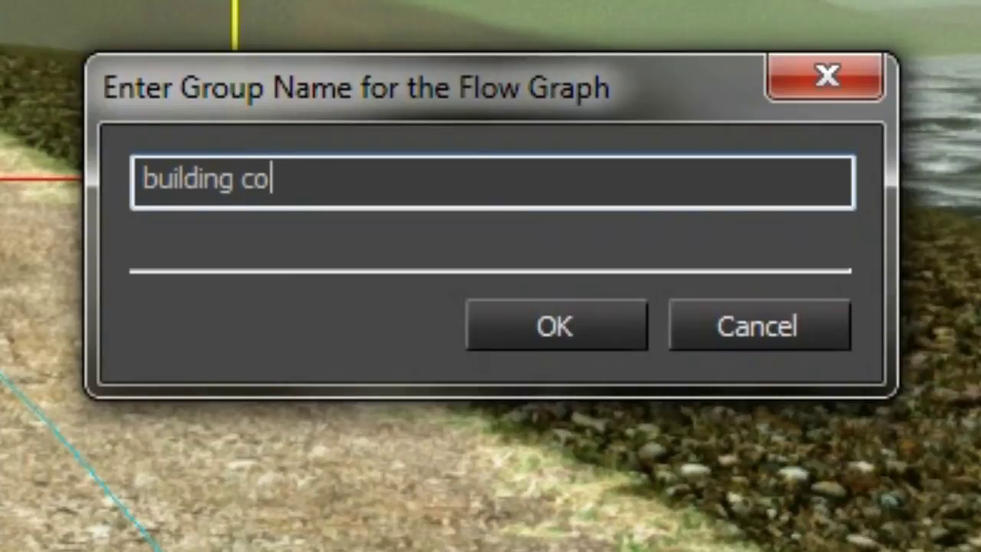
text(e)
click(573, 326)
Add the selected ProximityTrigger entity as a node in the empty flow graph
right_click(310, 337)
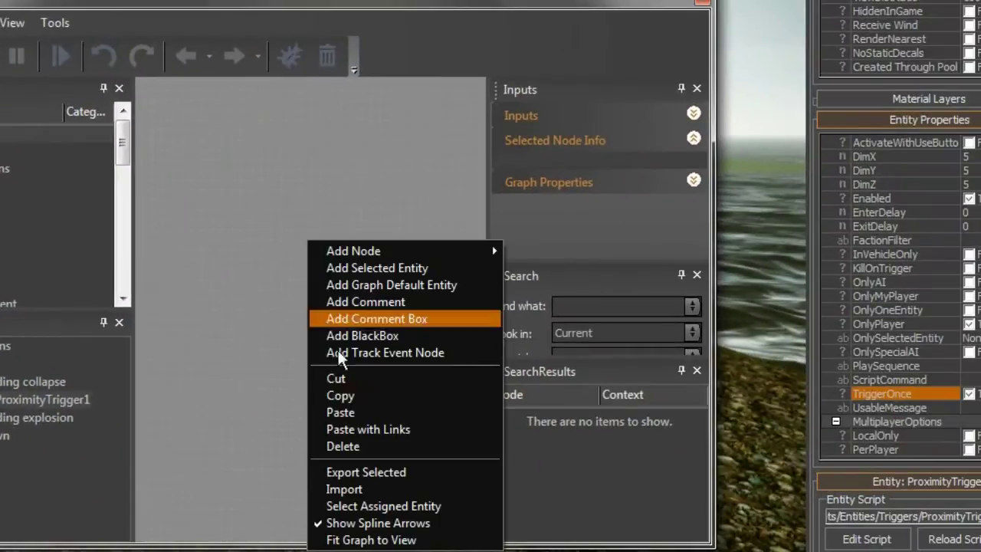
click(369, 541)
right_click(187, 217)
click(224, 242)
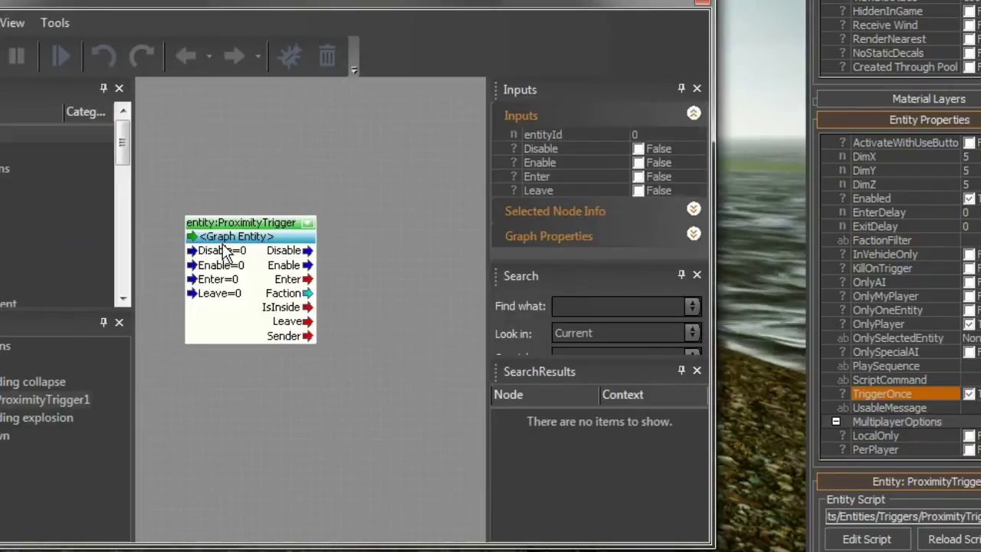
Add an Animations:PlaySequence node and place it beside the ProximityTrigger node so the two do not overlap
right_click(229, 174)
mouse_move(262, 185)
mouse_move(497, 220)
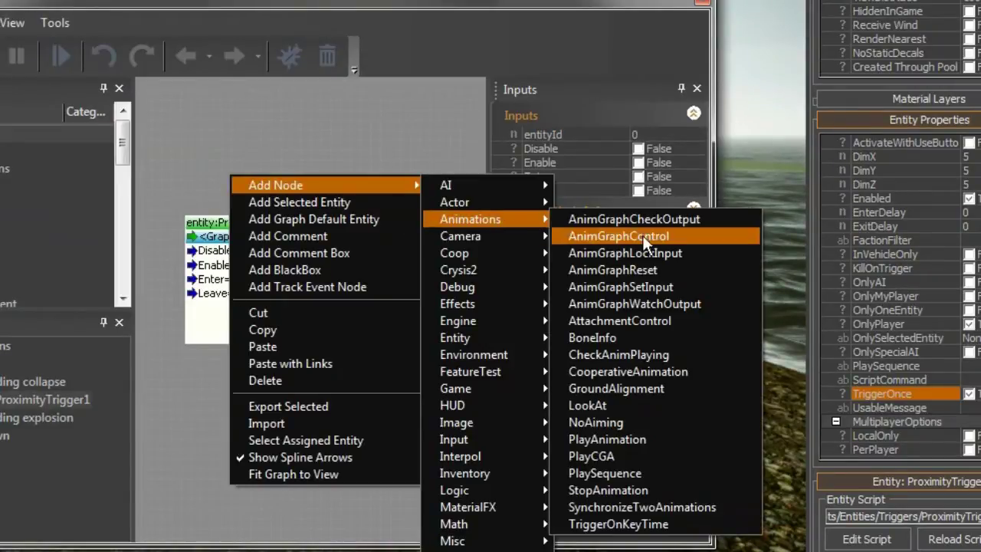
click(625, 473)
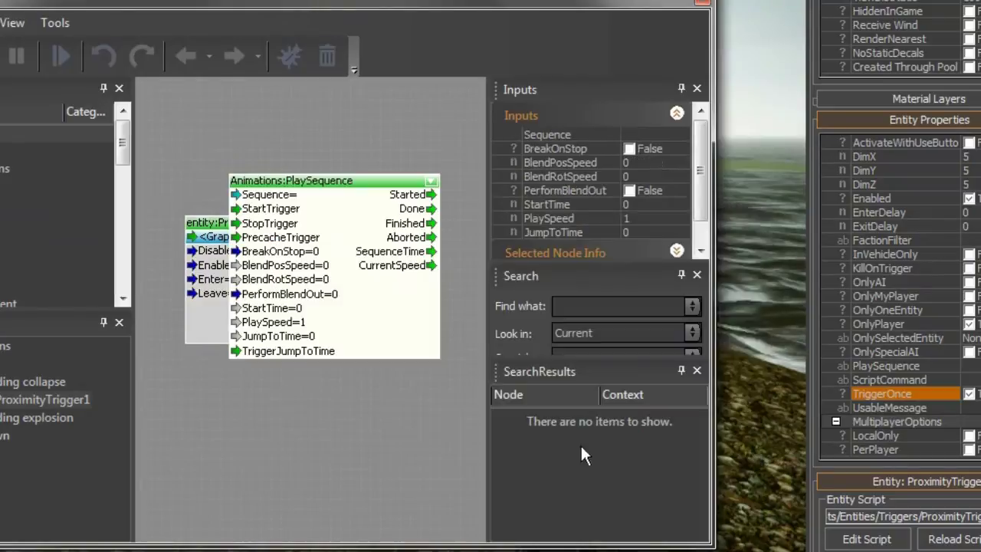
scroll(195, 145, down, 2)
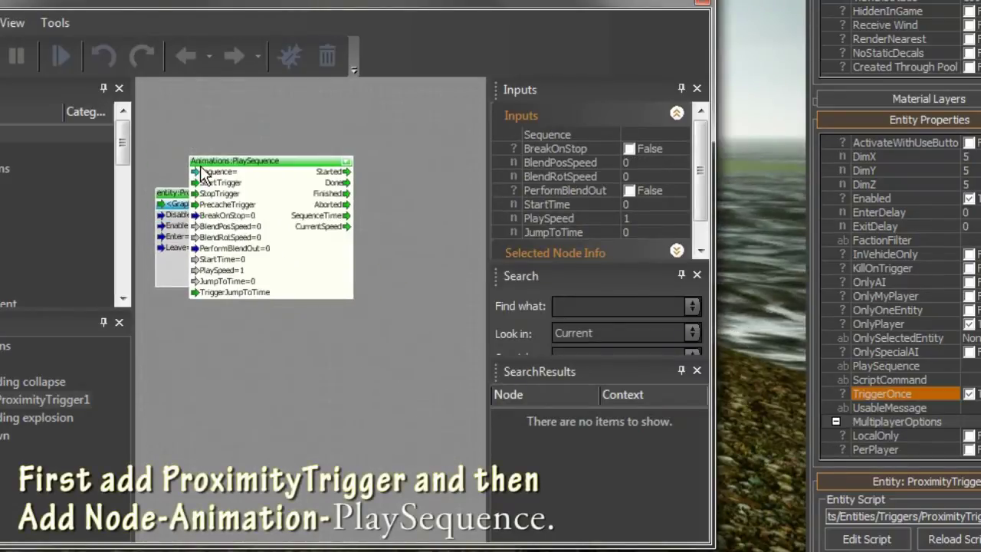
drag(220, 170, 306, 199)
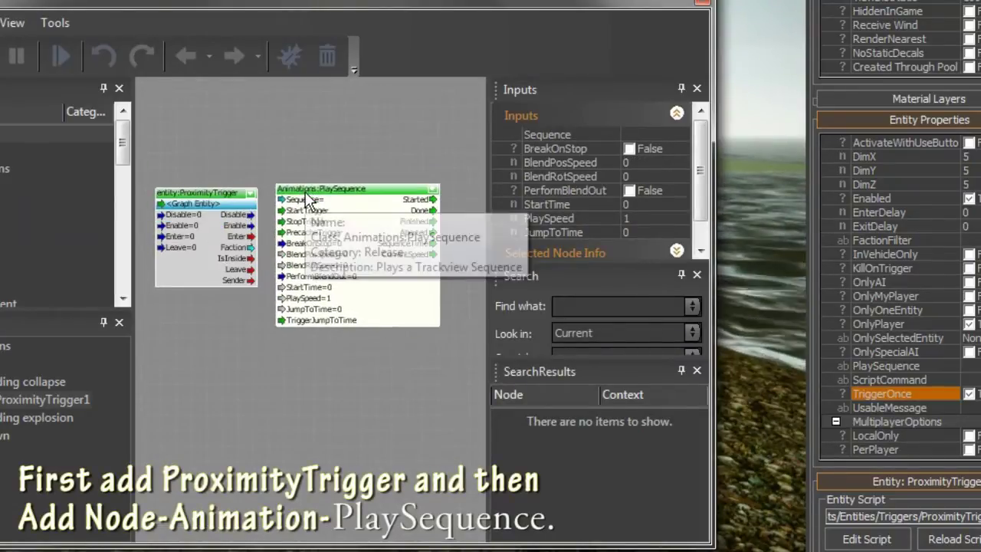
Set the Sequence input of the PlaySequence node to building collapse
click(673, 135)
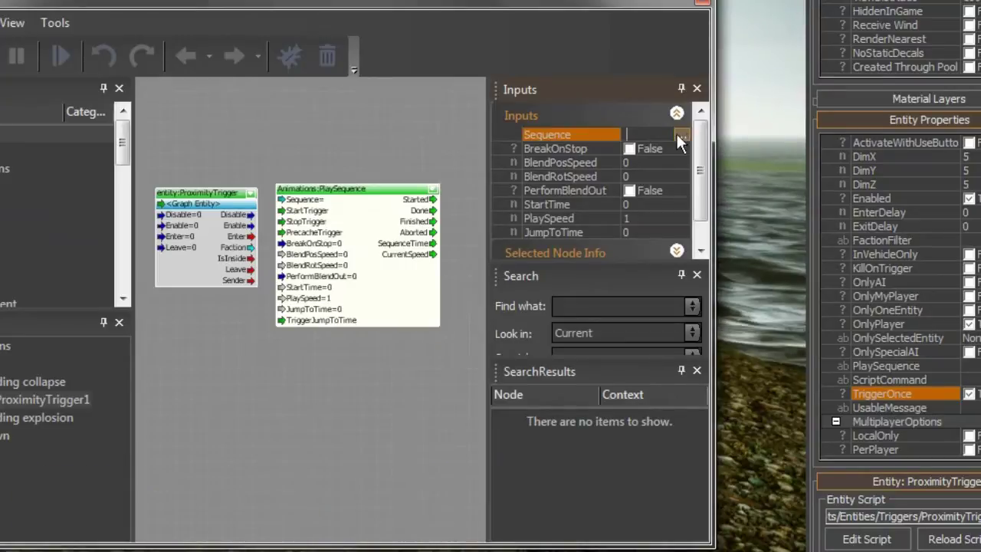
scroll(372, 154, up, 2)
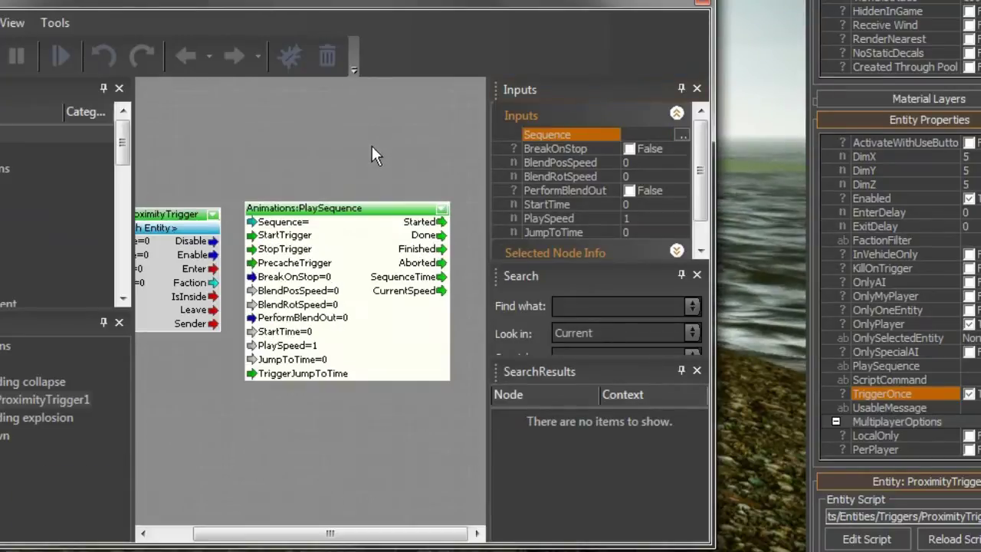
click(681, 136)
click(73, 119)
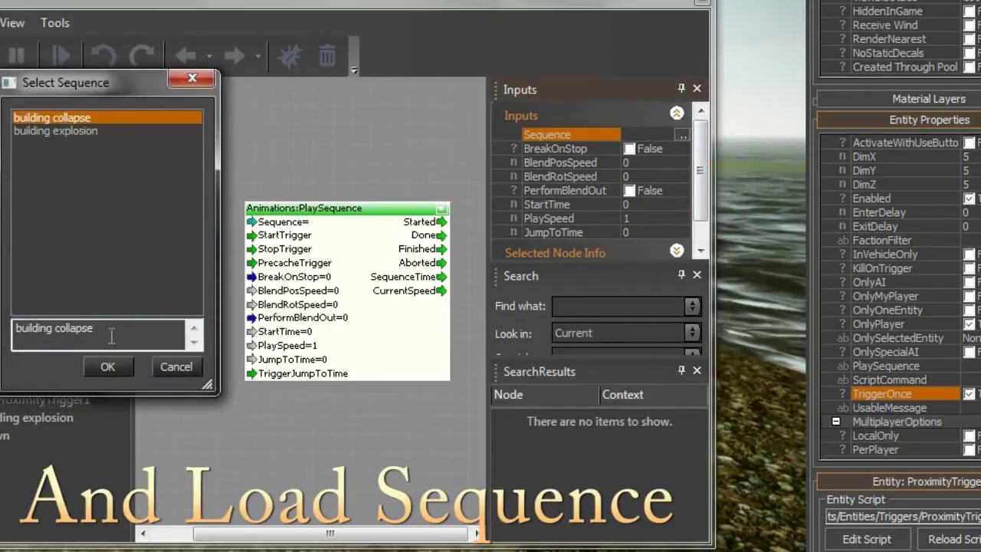
click(108, 366)
Connect the Enter output of the ProximityTrigger node to the StartTrigger input of the PlaySequence node
right_drag(285, 178, 349, 163)
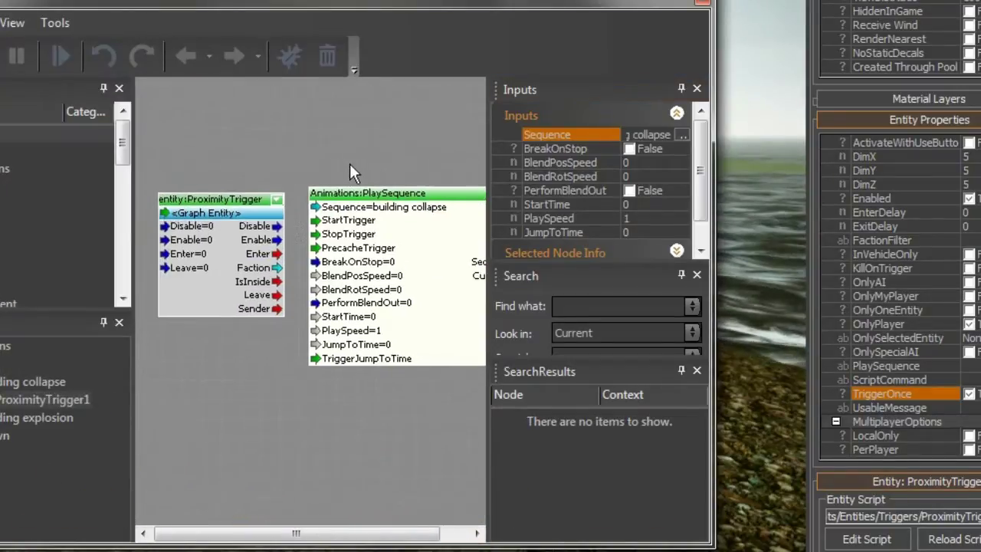
drag(246, 195, 236, 188)
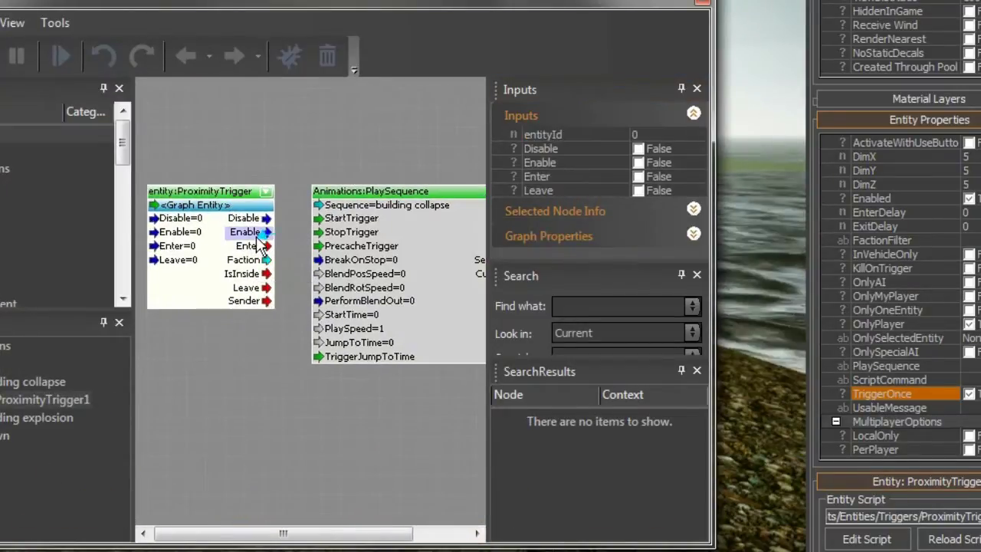
drag(264, 245, 349, 226)
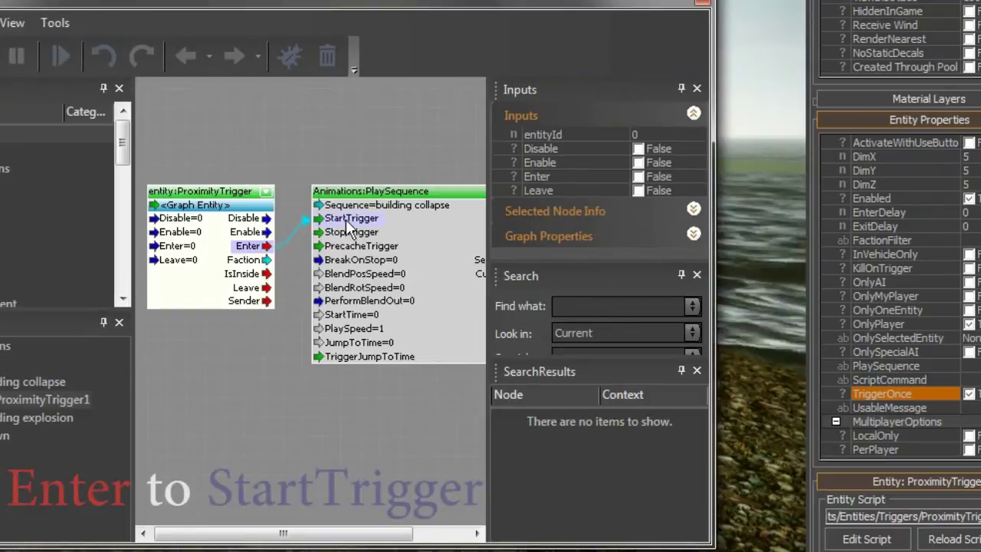
right_drag(286, 133, 278, 133)
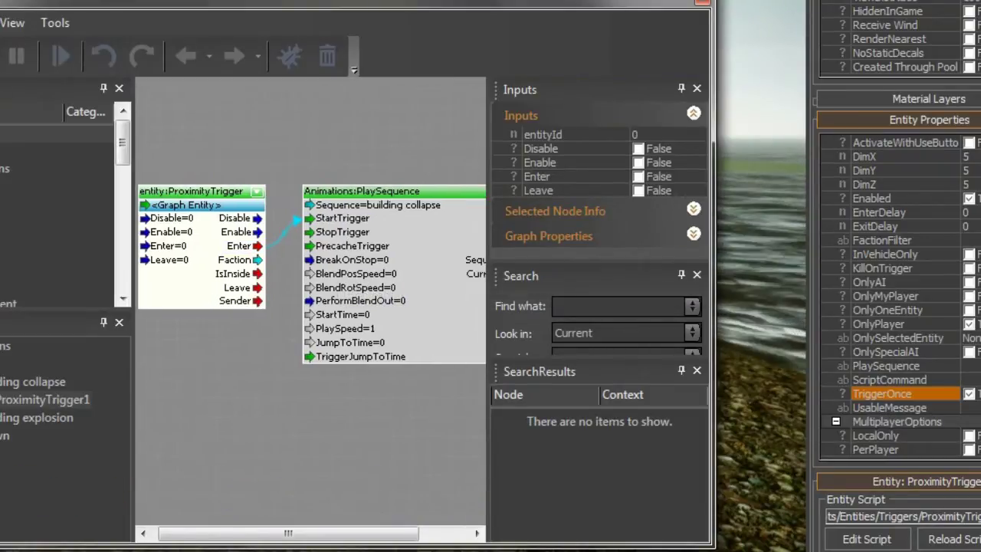
Save the flow graph as building collapse in the Tutorial3 level folder
click(109, 28)
click(151, 124)
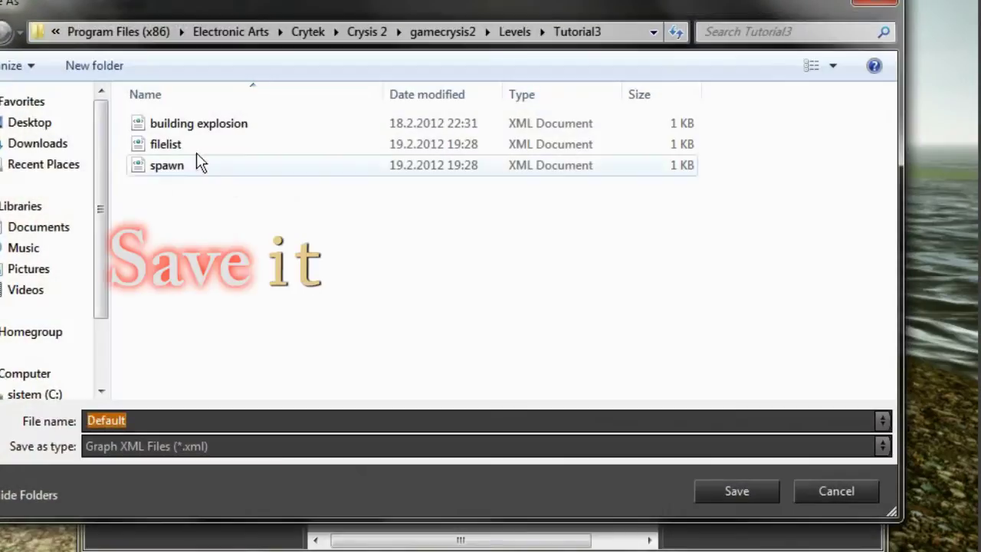
text(bu)
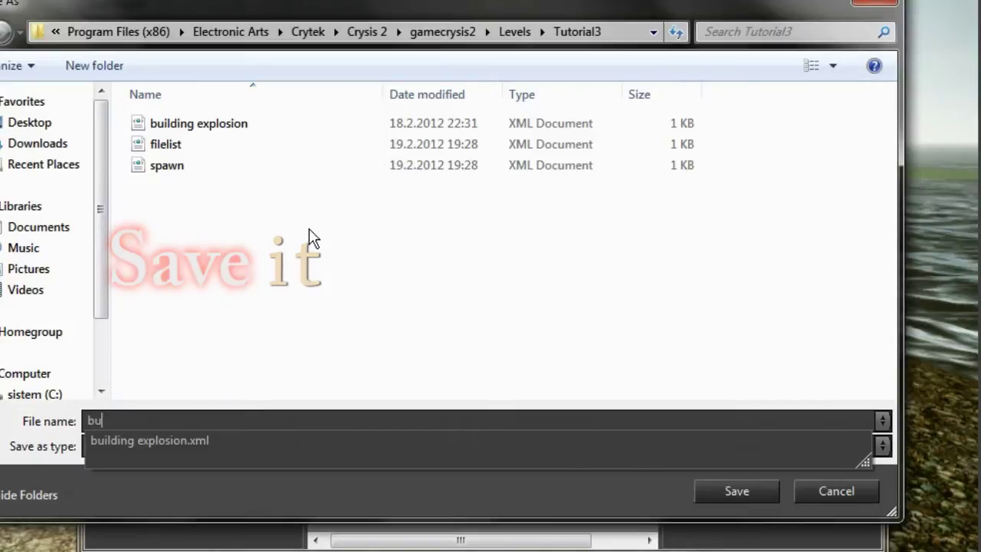
text(ilding collapse)
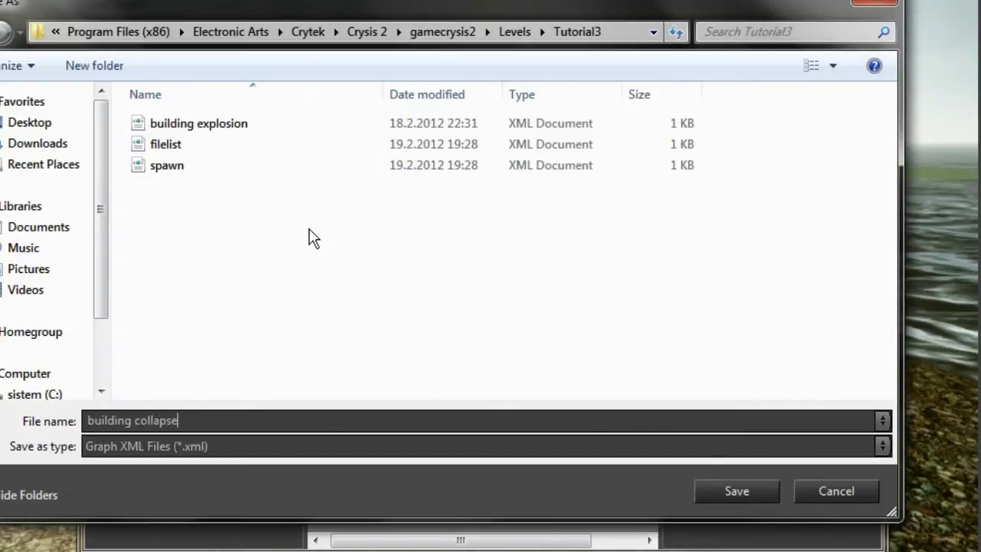
click(735, 491)
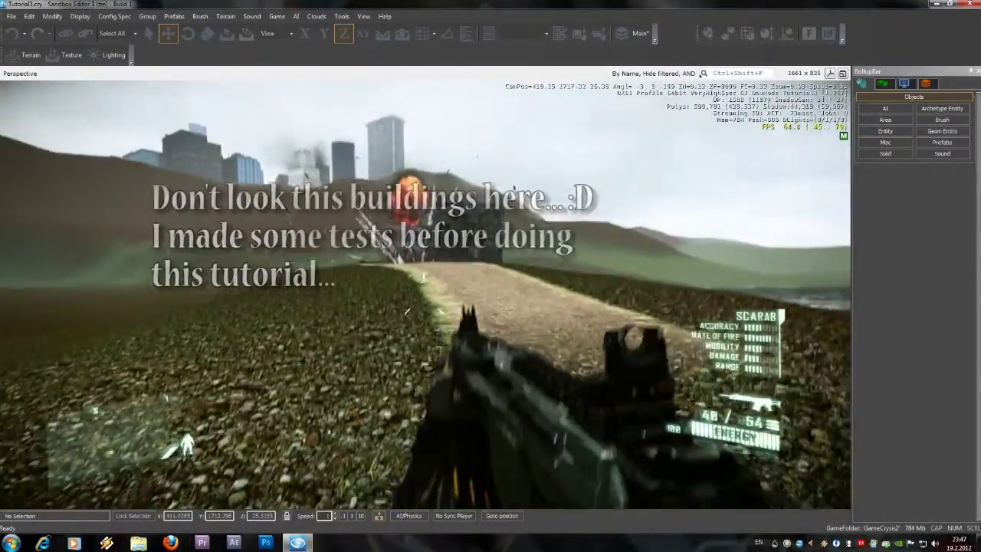
Playtest the level by running along the path to watch the building collapse, inspect the parked car, and leave game mode
key(w)
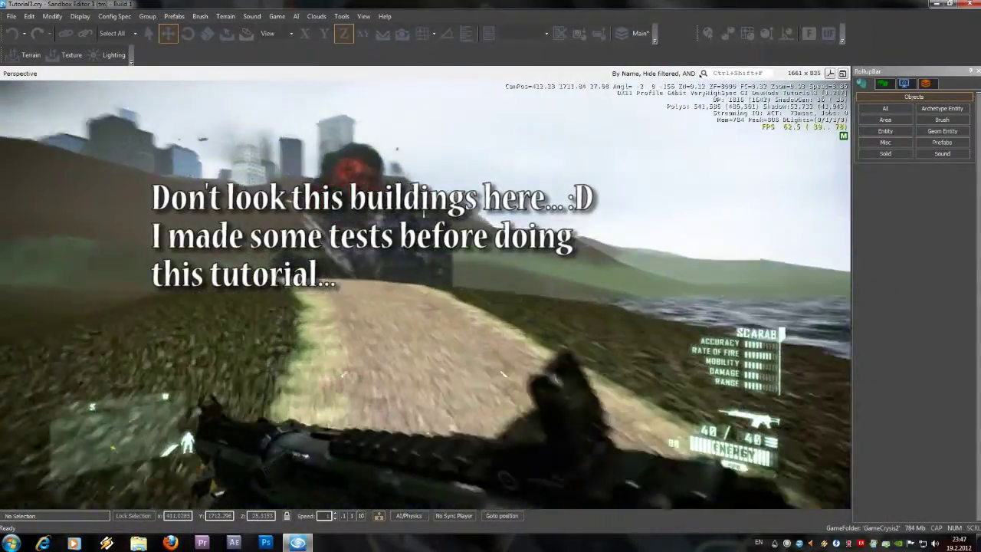
key(z)
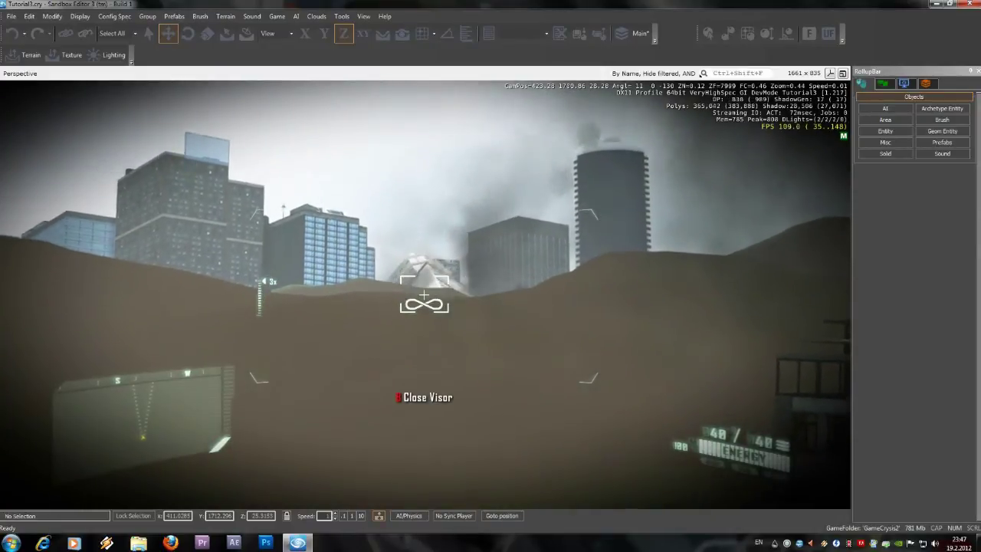
key(v)
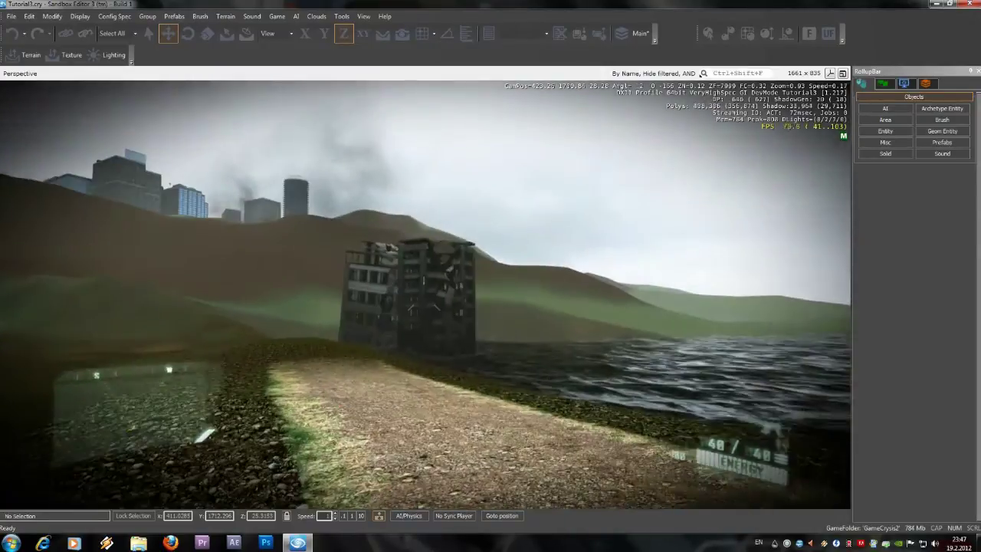
key(shift+w)
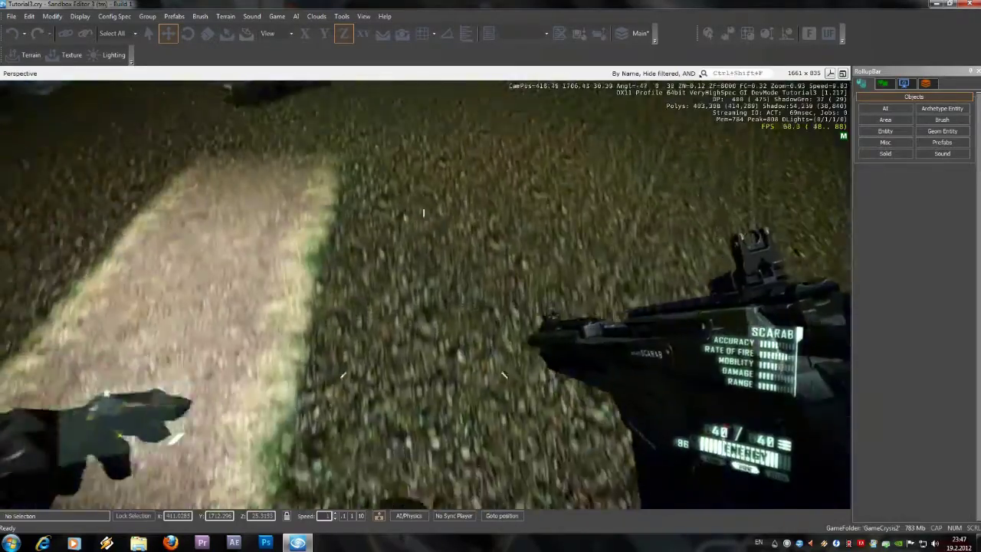
key(w)
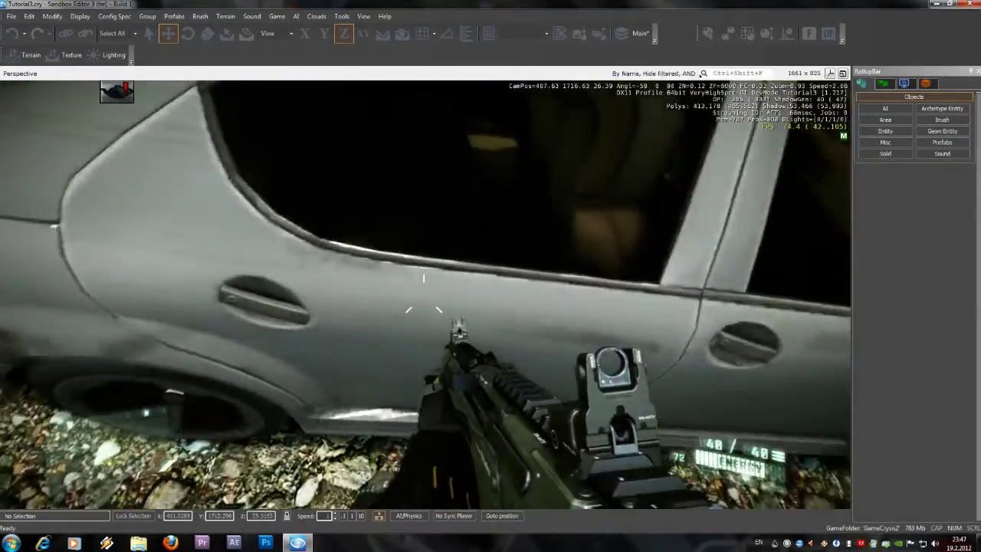
click(424, 294)
key(w)
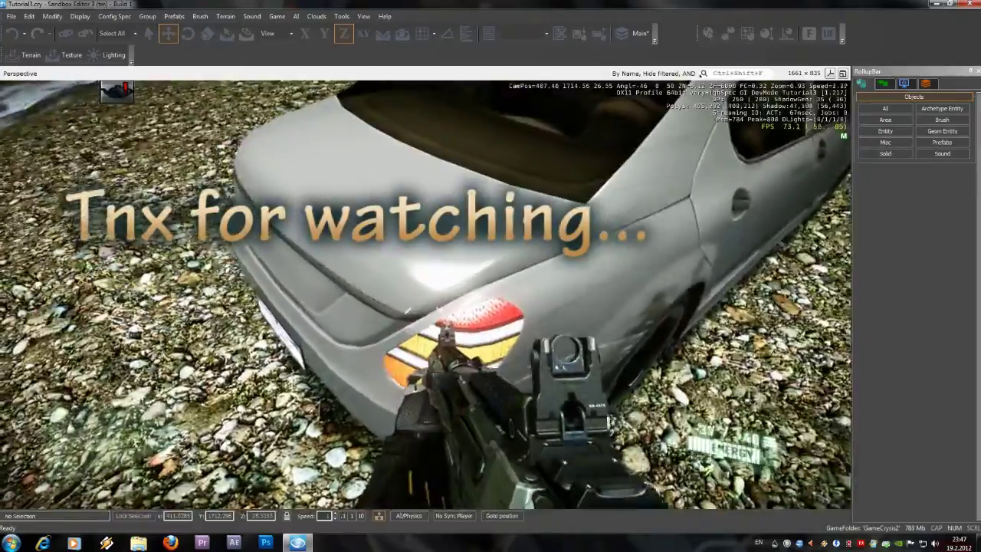
key(w)
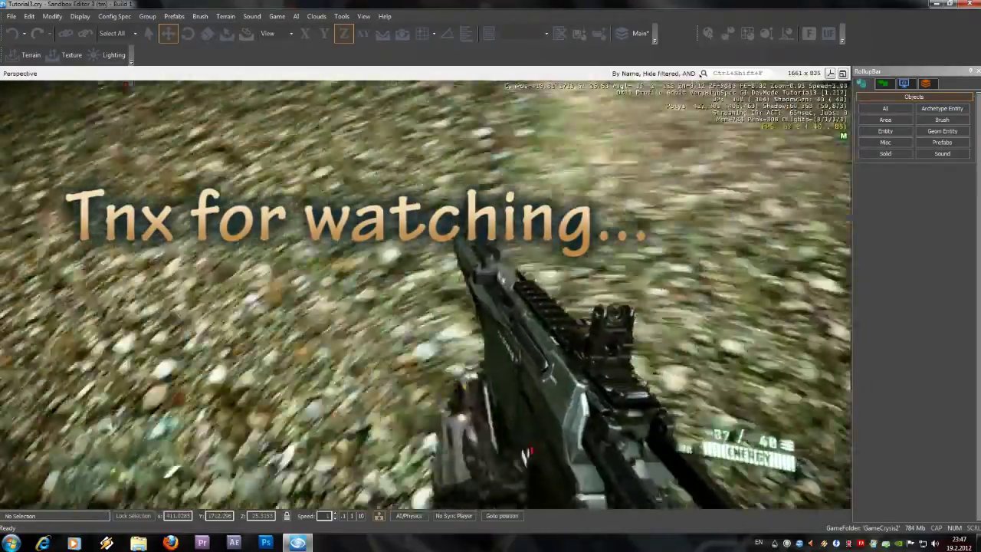
key(Escape)
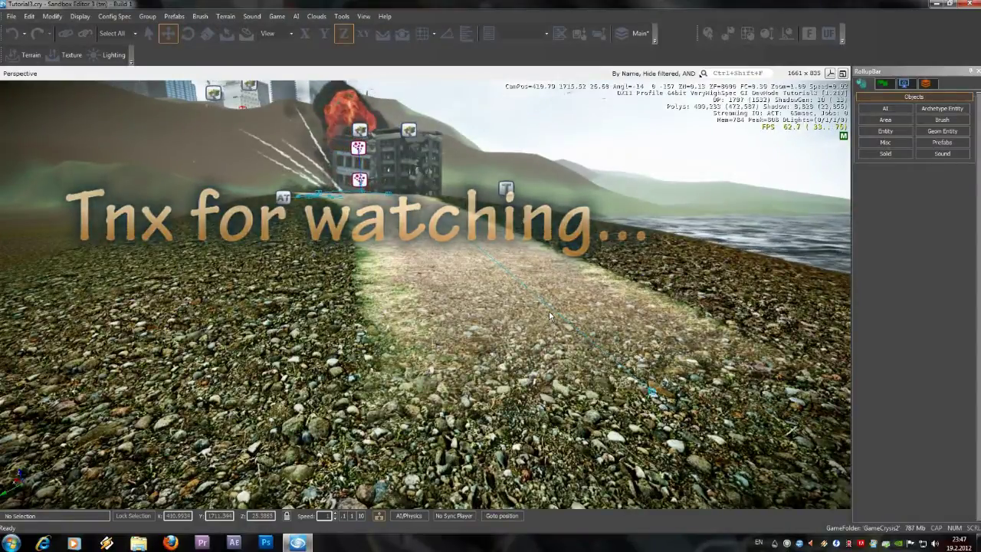
click(947, 3)
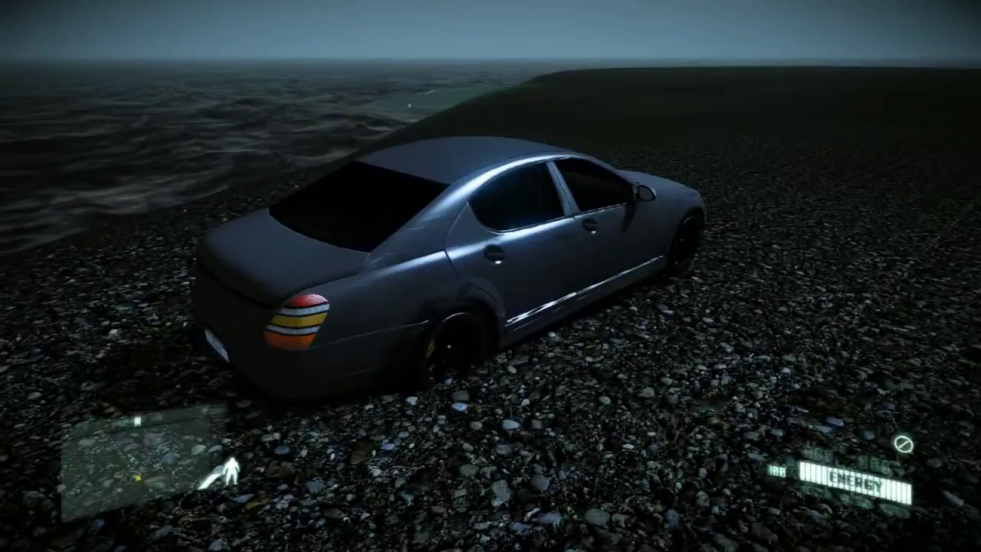
Walk from the car along the dirt path toward the buildings to test the trigger in the full-screen game
key(w)
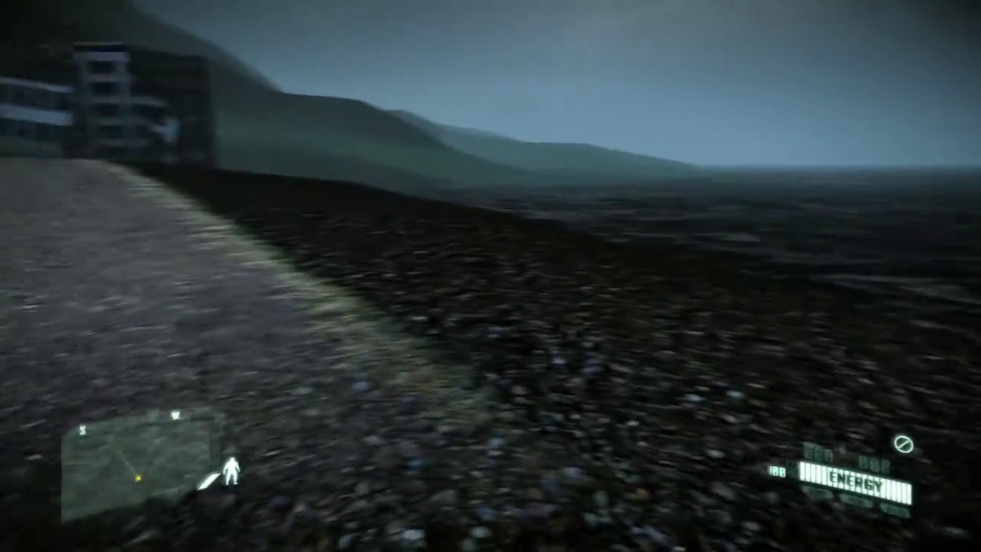
key(w)
key(w)
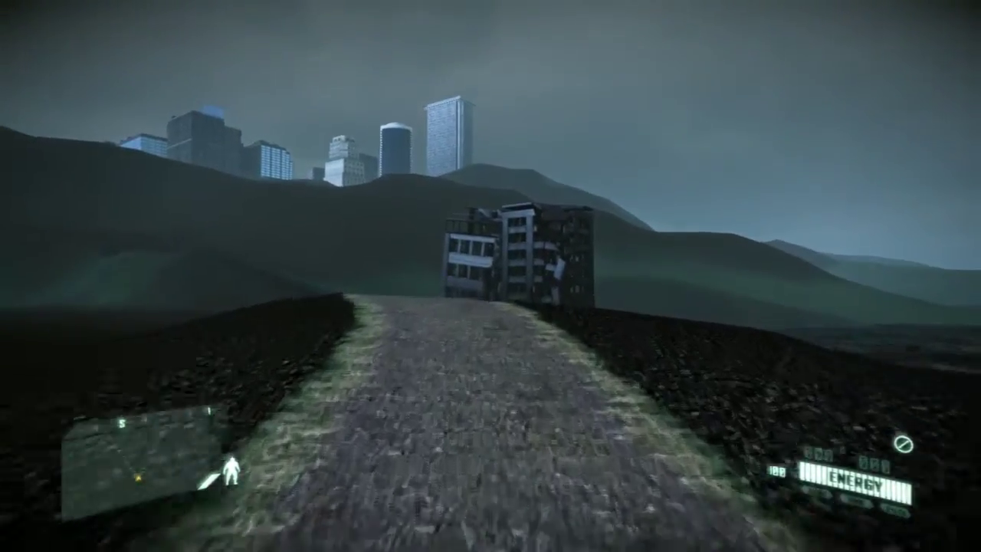
key(w)
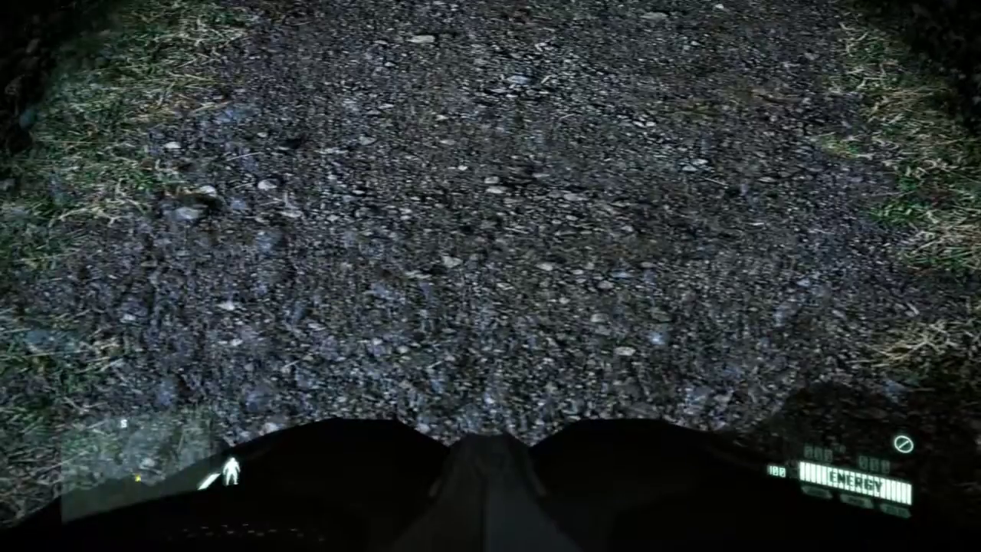
key(w)
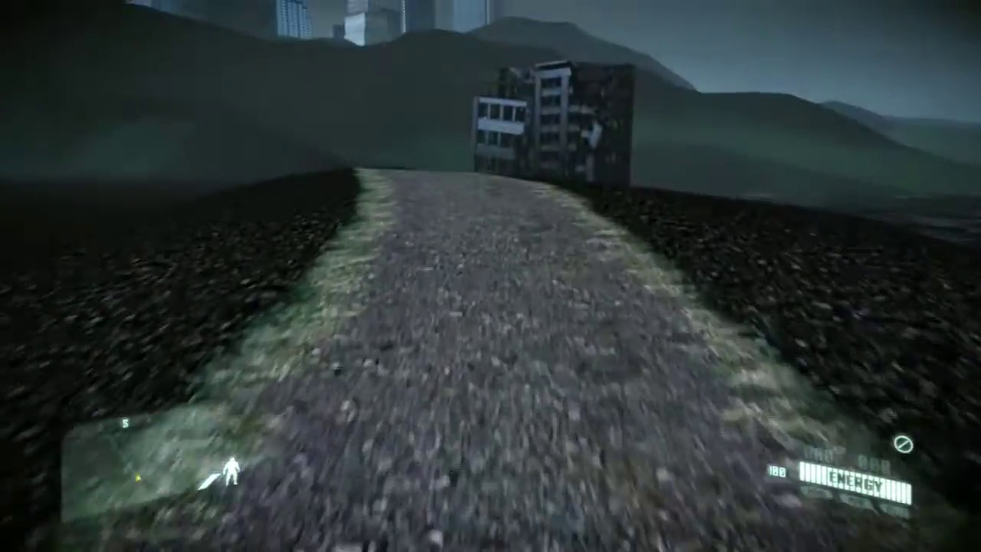